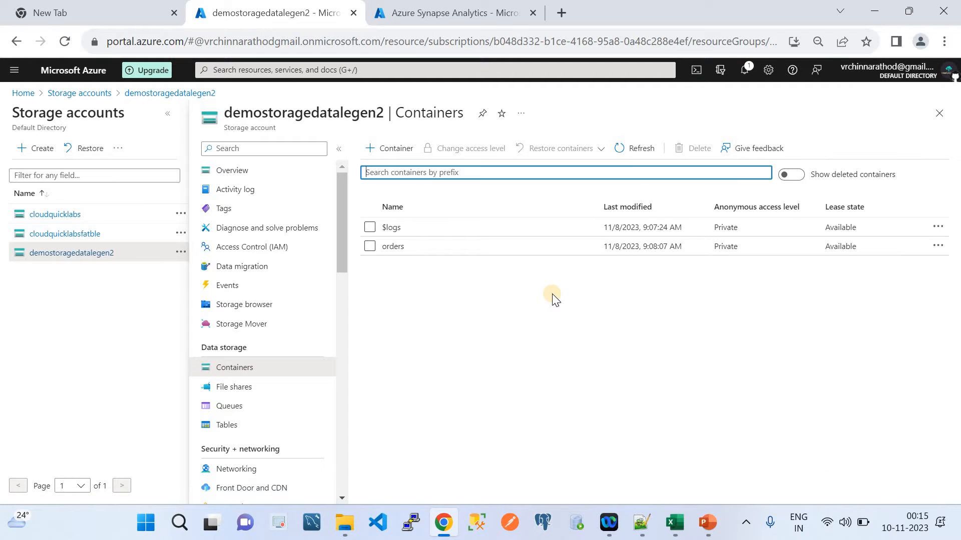
# Step: Open the orders blob container, then switch to Excel and examine the columns and rows of order_data_part_1.csv
pyautogui.click(393, 246)
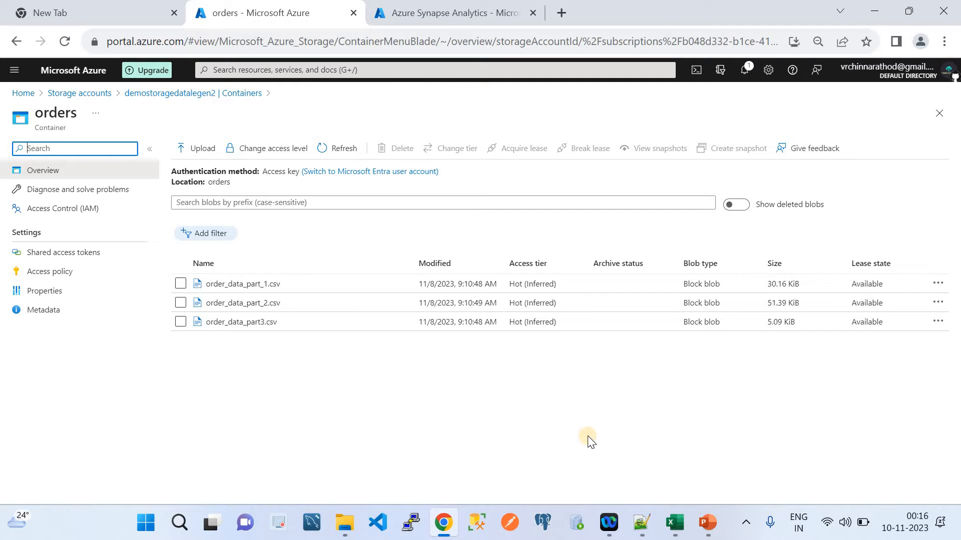
pyautogui.click(675, 524)
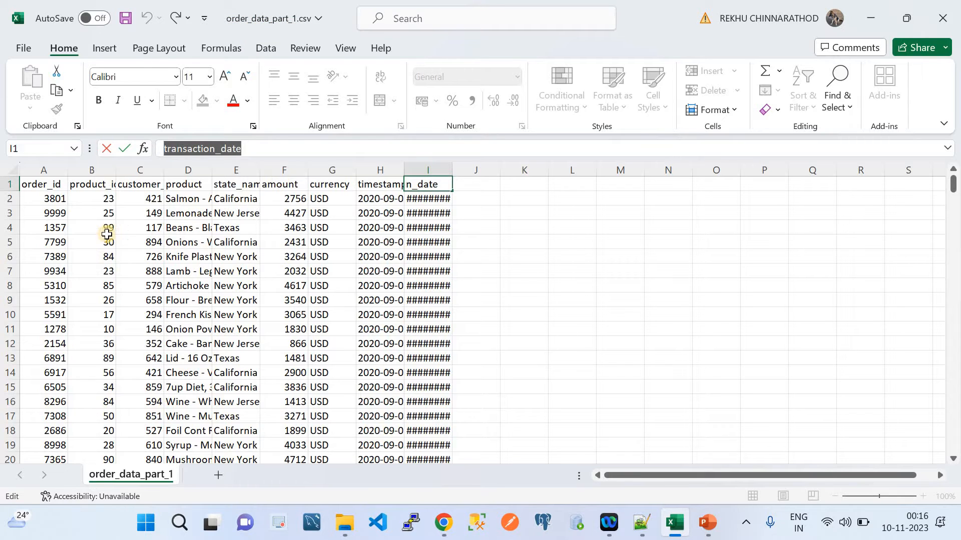
pyautogui.click(87, 225)
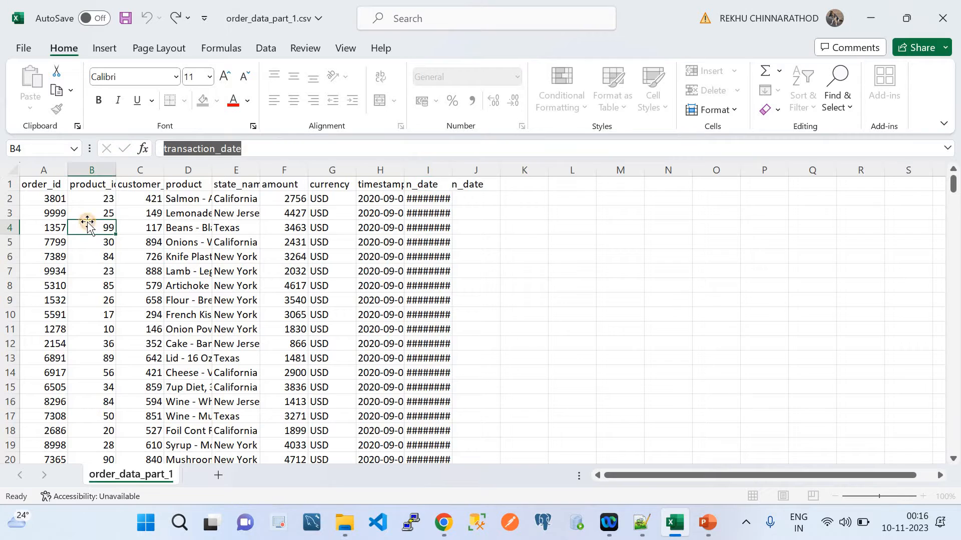
pyautogui.click(48, 185)
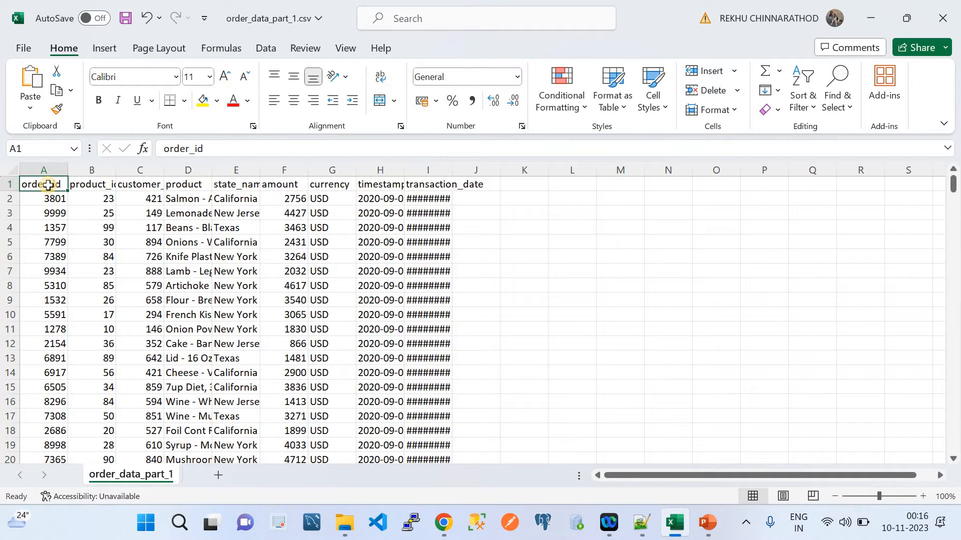
pyautogui.press('Down')
pyautogui.press('Down')
pyautogui.press('Down')
pyautogui.press('Down')
pyautogui.press('Down')
pyautogui.press('Down')
pyautogui.press('Down')
pyautogui.press('Down')
pyautogui.press('Down')
pyautogui.press('Down')
pyautogui.press('Down')
pyautogui.press('Down')
pyautogui.press('Down')
pyautogui.press('Down')
pyautogui.press('Down')
pyautogui.press('Down')
pyautogui.press('Down')
pyautogui.press('Down')
pyautogui.press('Down')
pyautogui.press('Down')
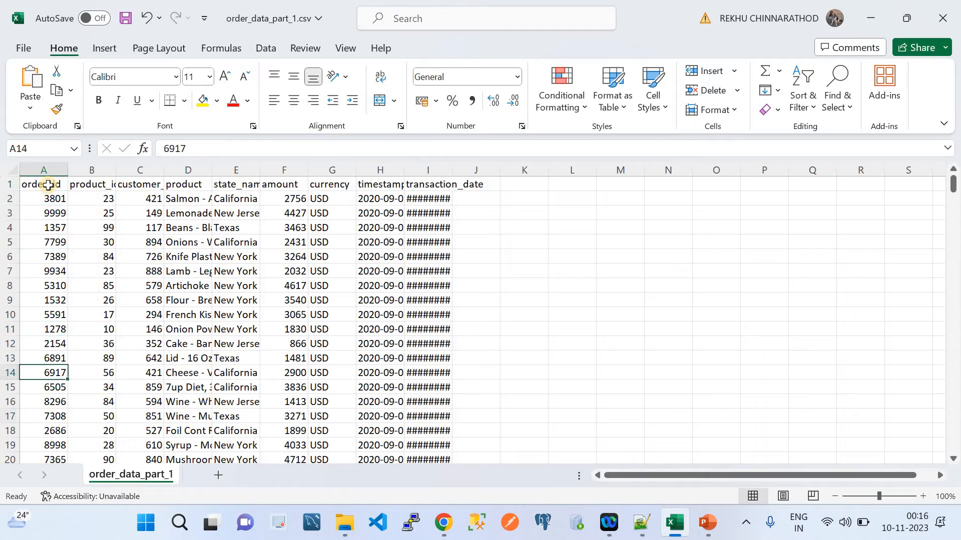
pyautogui.press('Down')
pyautogui.press('Down')
pyautogui.press('Down')
pyautogui.press('Down')
pyautogui.press('Down')
pyautogui.press('Down')
pyautogui.press('Down')
pyautogui.press('Down')
pyautogui.press('Down')
pyautogui.press('Down')
pyautogui.press('Down')
pyautogui.press('Down')
pyautogui.press('Down')
pyautogui.press('Down')
pyautogui.press('Down')
pyautogui.press('Down')
pyautogui.press('Down')
pyautogui.press('Down')
pyautogui.press('Down')
pyautogui.press('Down')
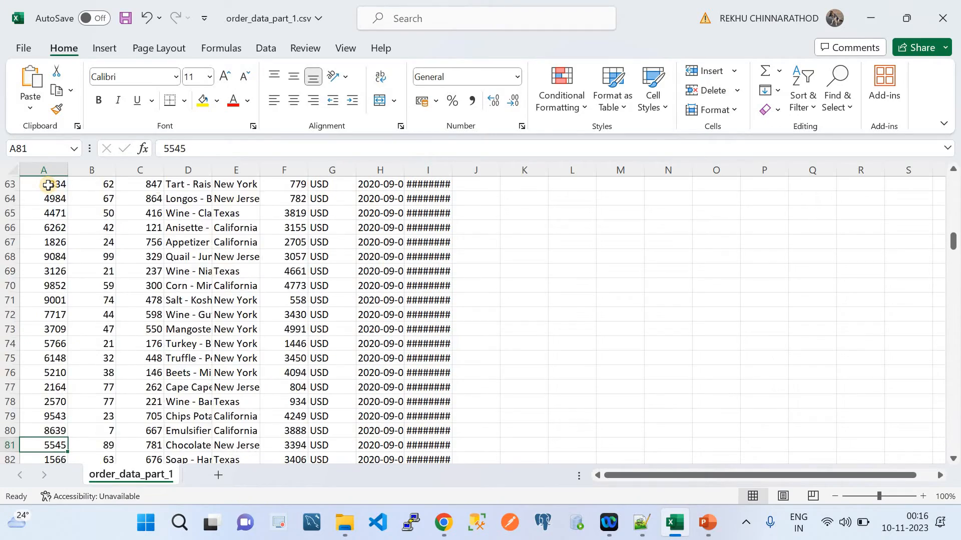
pyautogui.press('Down')
pyautogui.press('Down')
pyautogui.press('Down')
pyautogui.press('Down')
pyautogui.press('Down')
pyautogui.press('Down')
pyautogui.press('Down')
pyautogui.press('Down')
pyautogui.press('Down')
pyautogui.press('Down')
pyautogui.press('Down')
pyautogui.press('Down')
pyautogui.press('Down')
pyautogui.press('Down')
pyautogui.press('Down')
pyautogui.press('Down')
pyautogui.press('Down')
pyautogui.press('Down')
pyautogui.press('Down')
pyautogui.press('Down')
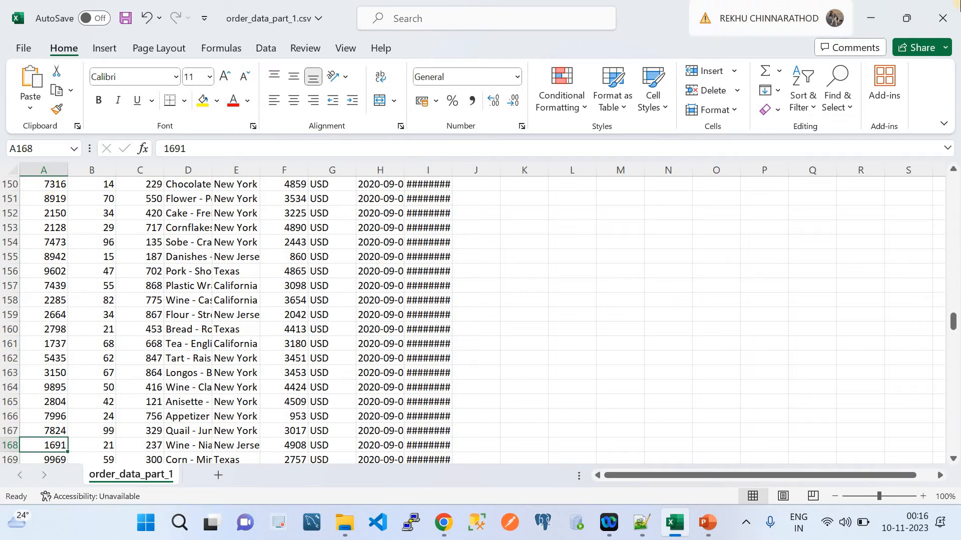
pyautogui.click(941, 21)
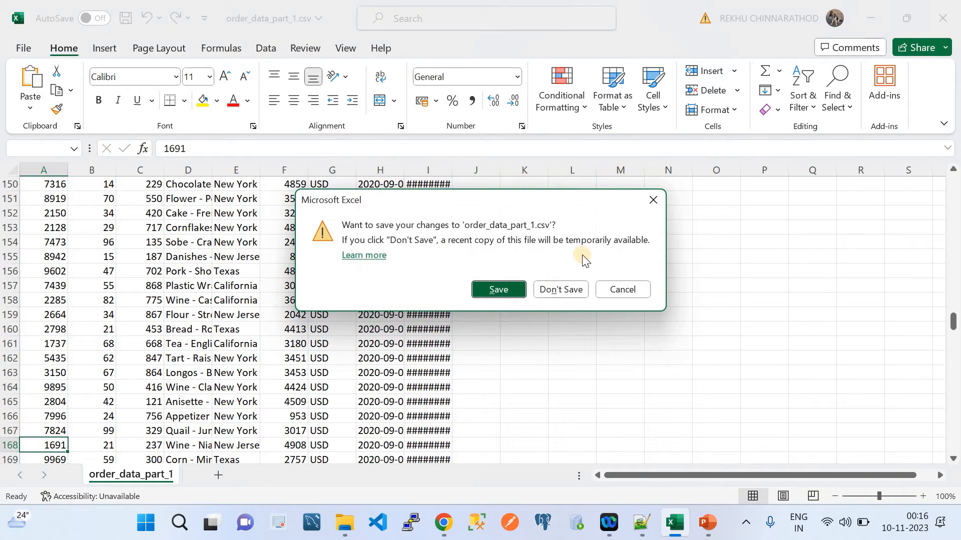
pyautogui.click(641, 292)
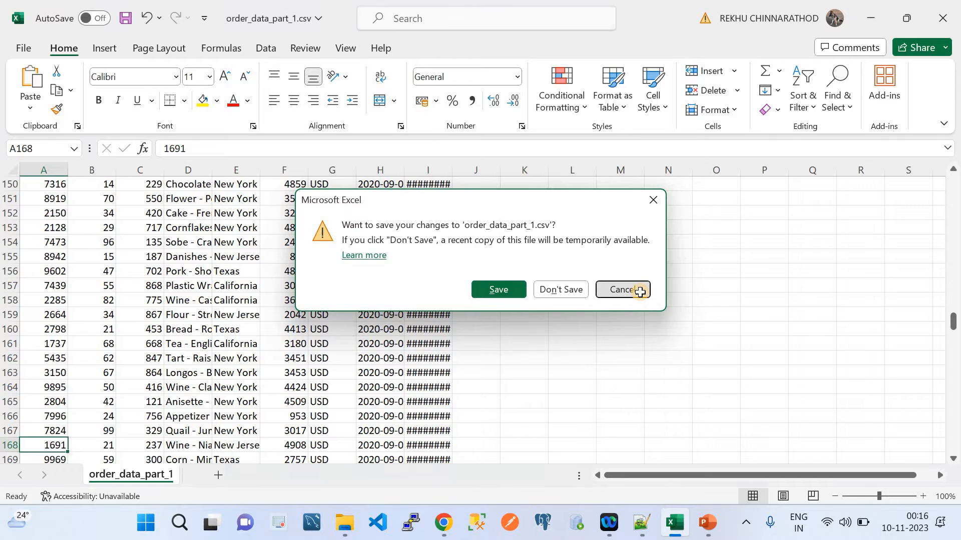
# Step: Check the orders container in Chrome and view the Azure Storage Blobs to Synapse Analytics ETL diagram in PowerPoint
pyautogui.click(444, 523)
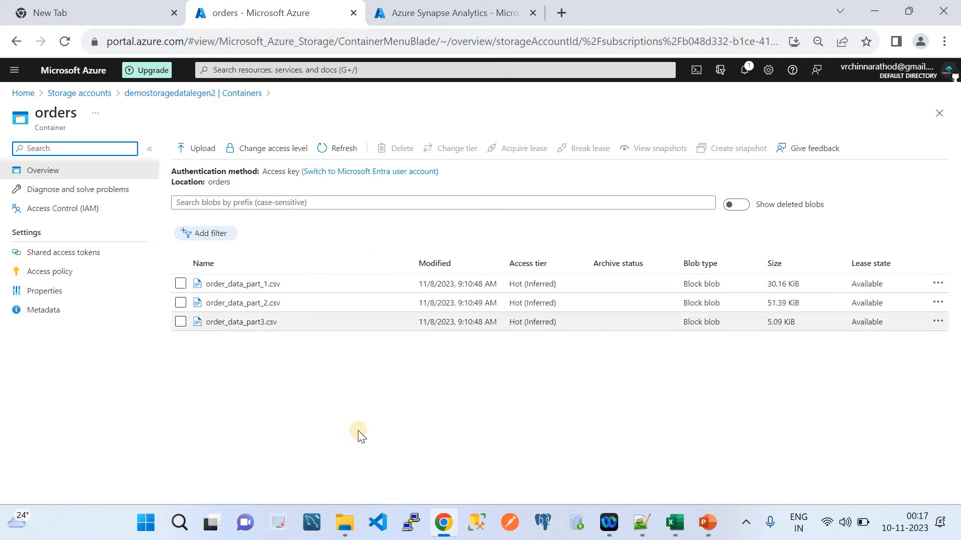
pyautogui.click(704, 532)
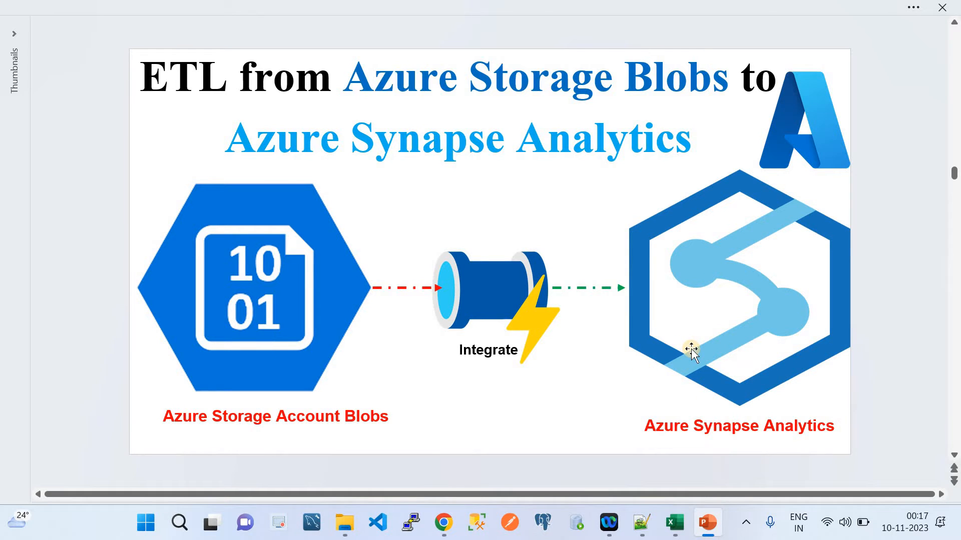
pyautogui.click(444, 523)
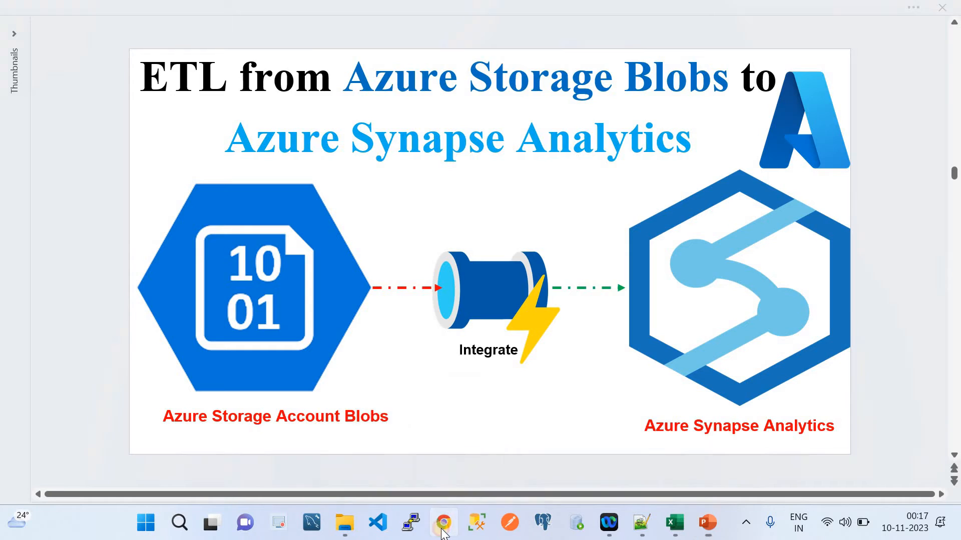
# Step: Open the testsynapsis workspace in Synapse Studio and show its SQL pools
pyautogui.click(415, 11)
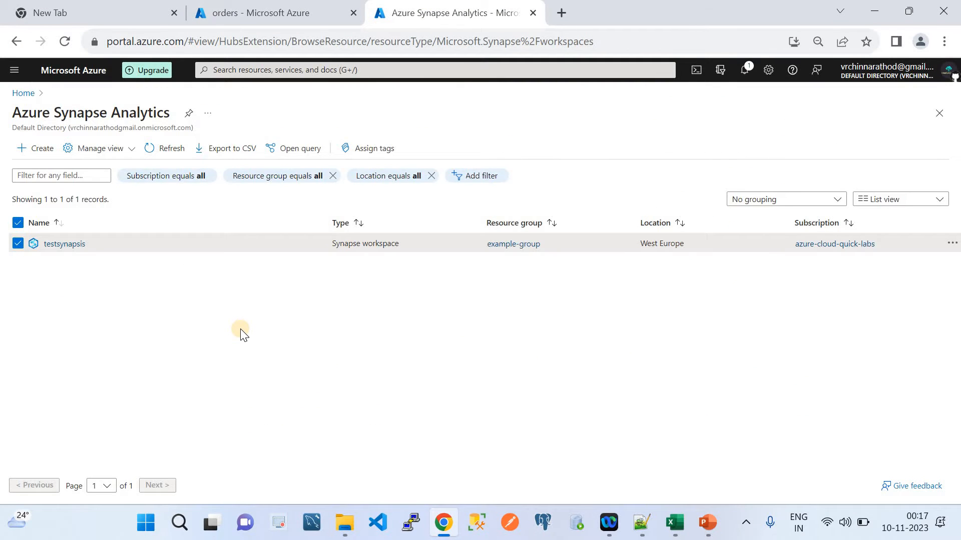
pyautogui.click(61, 248)
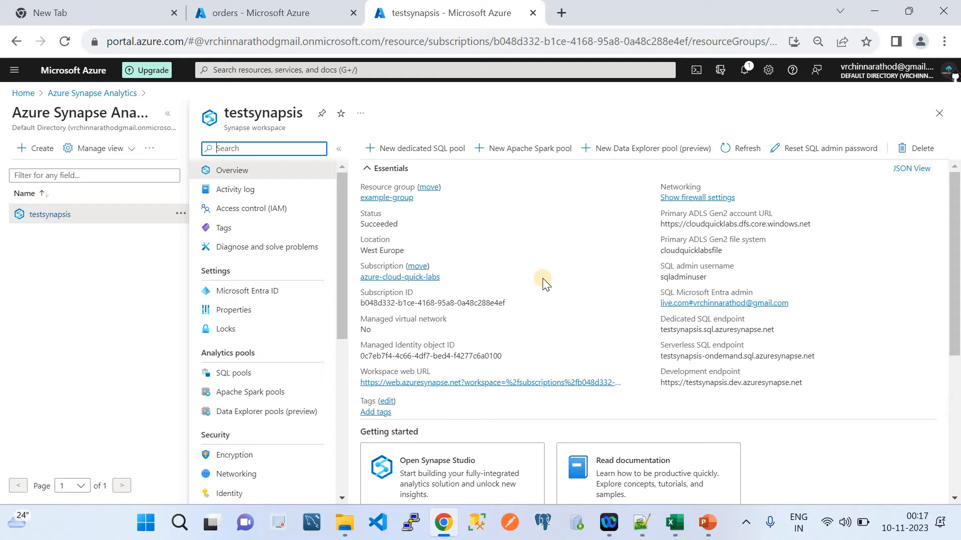
pyautogui.scroll(-3, 543, 281)
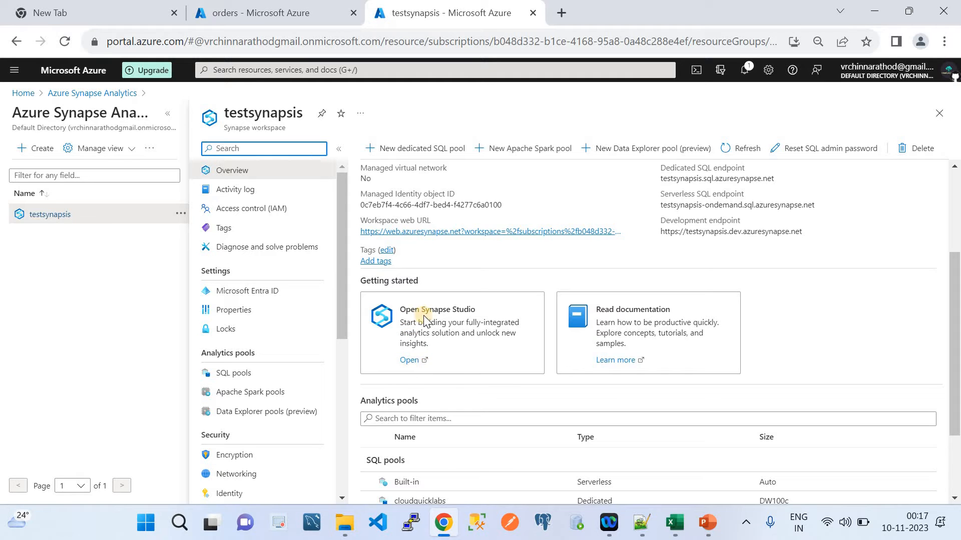
pyautogui.click(410, 361)
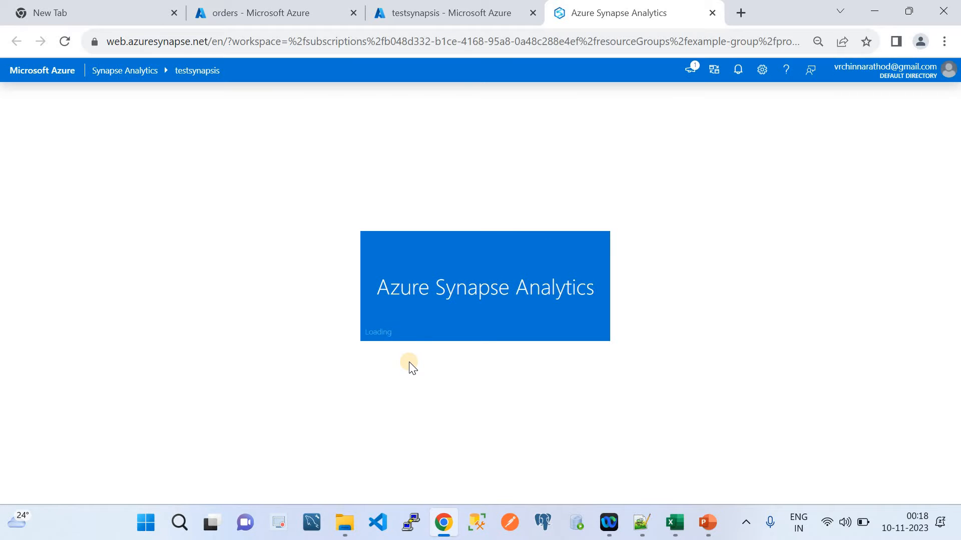
pyautogui.click(457, 14)
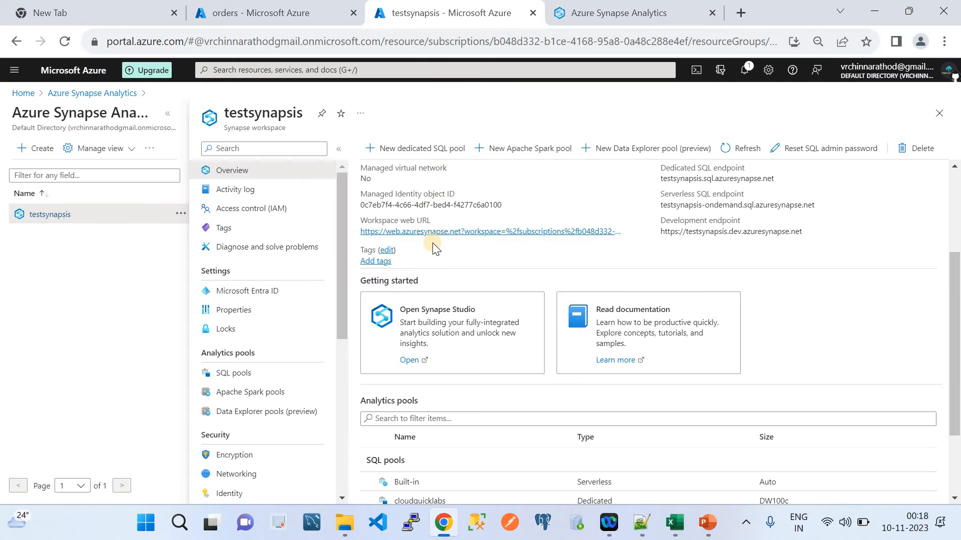
pyautogui.click(581, 10)
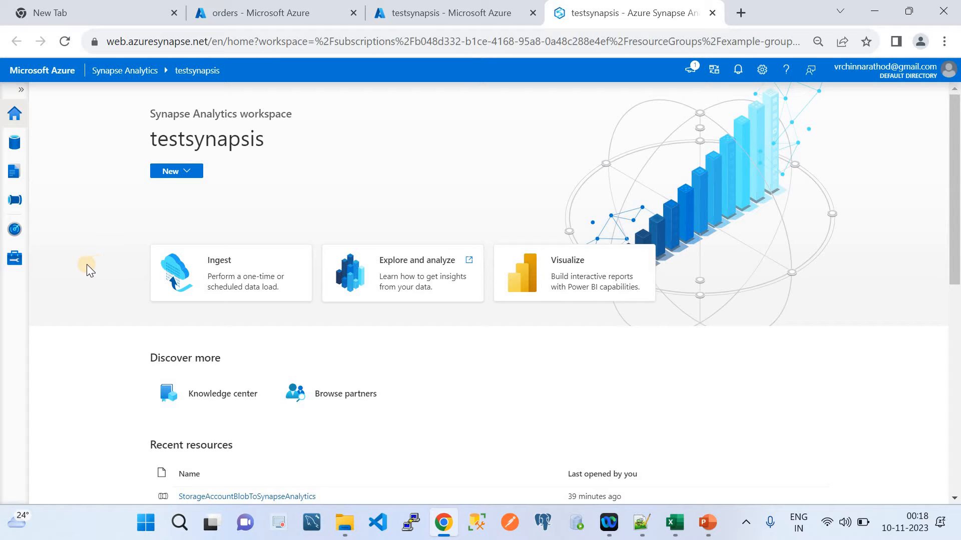
pyautogui.click(15, 259)
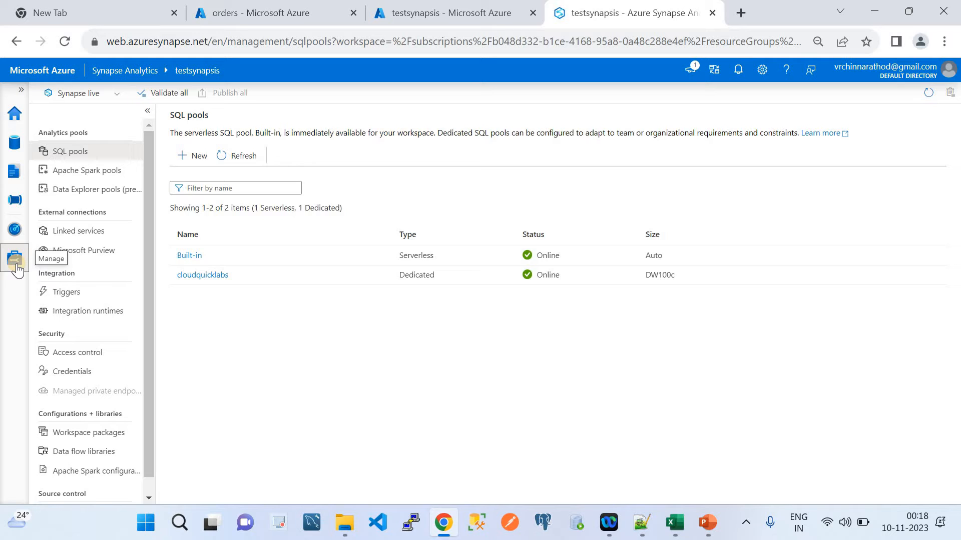
pyautogui.click(80, 152)
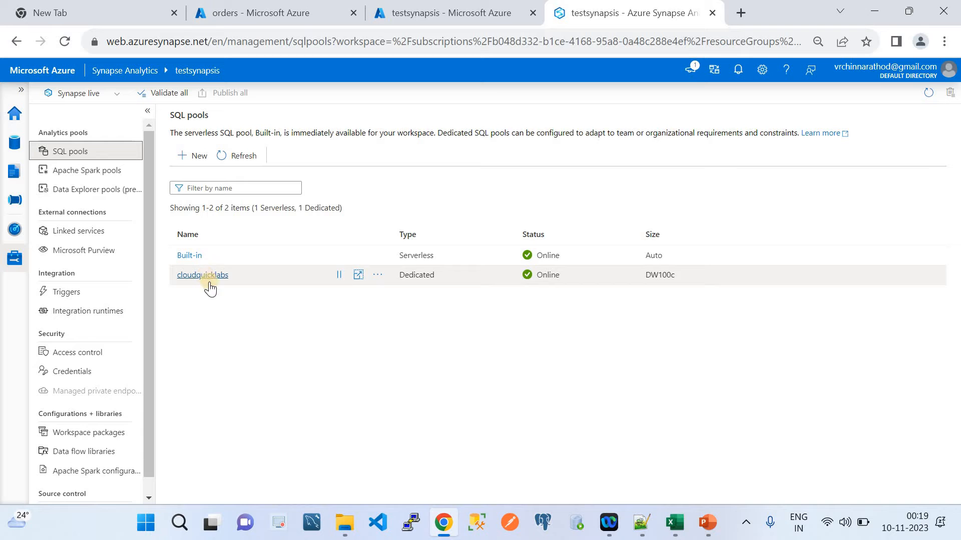
# Step: Start configuring a new dedicated SQL pool named dfgfsghf with performance level DW200c
pyautogui.click(185, 159)
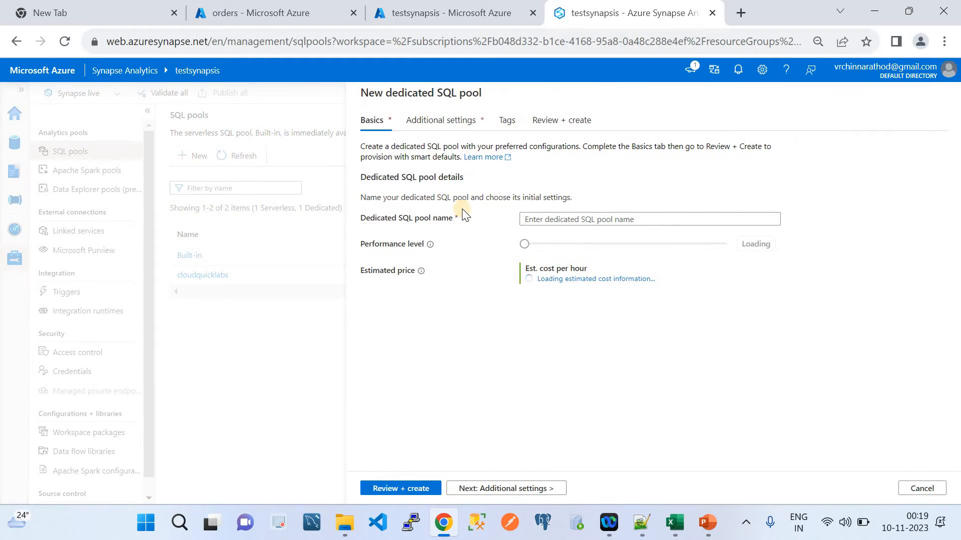
pyautogui.click(552, 219)
pyautogui.write('df')
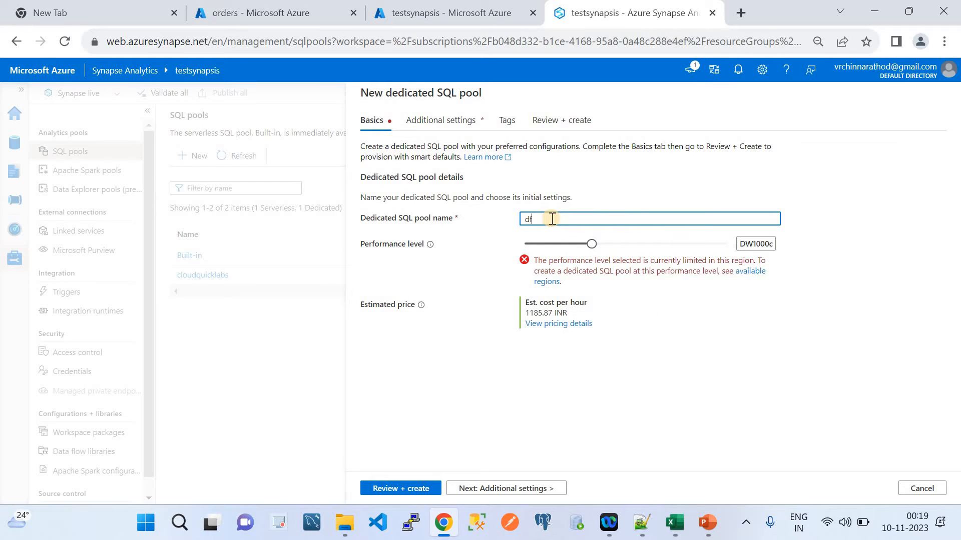
pyautogui.write('gfsghf')
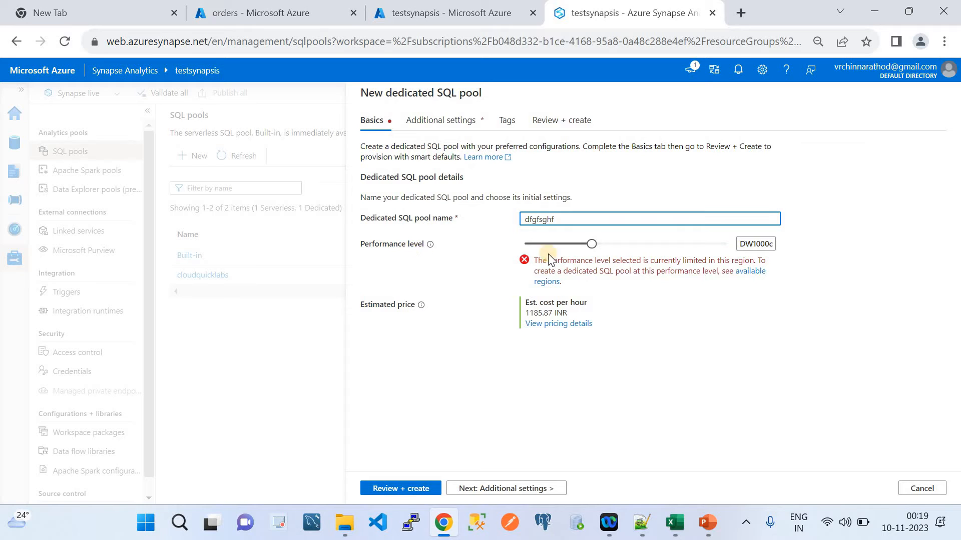
pyautogui.moveTo(590, 245); pyautogui.dragTo(551, 245)
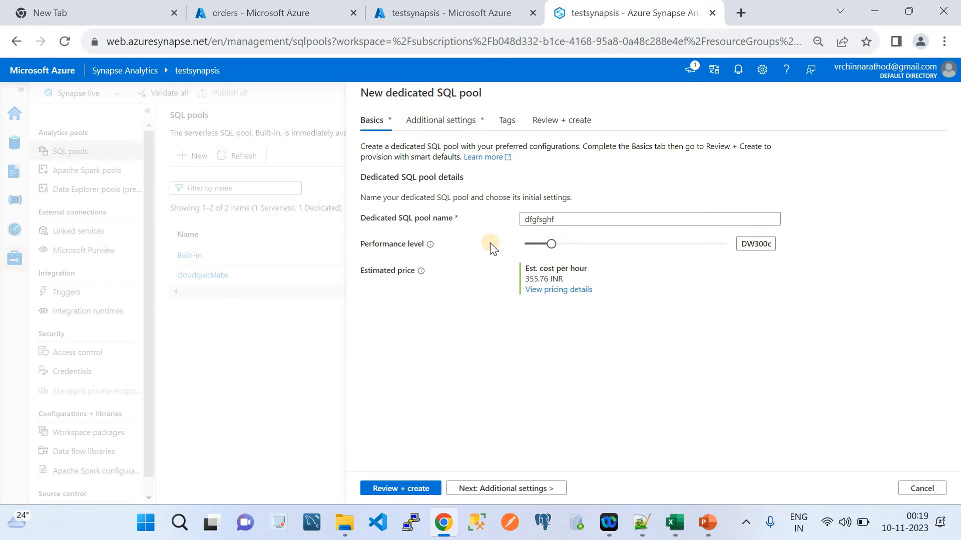
pyautogui.moveTo(430, 249)
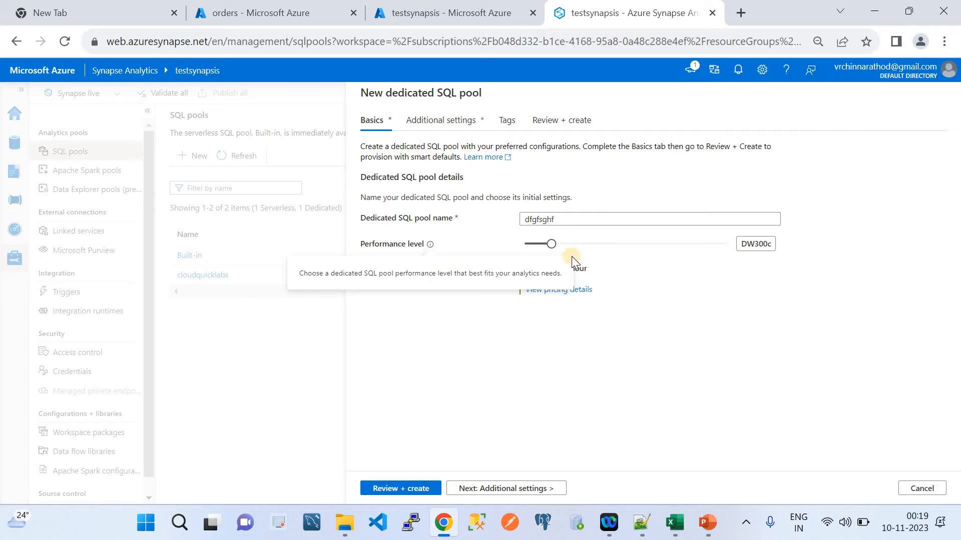
pyautogui.moveTo(552, 244); pyautogui.dragTo(548, 245)
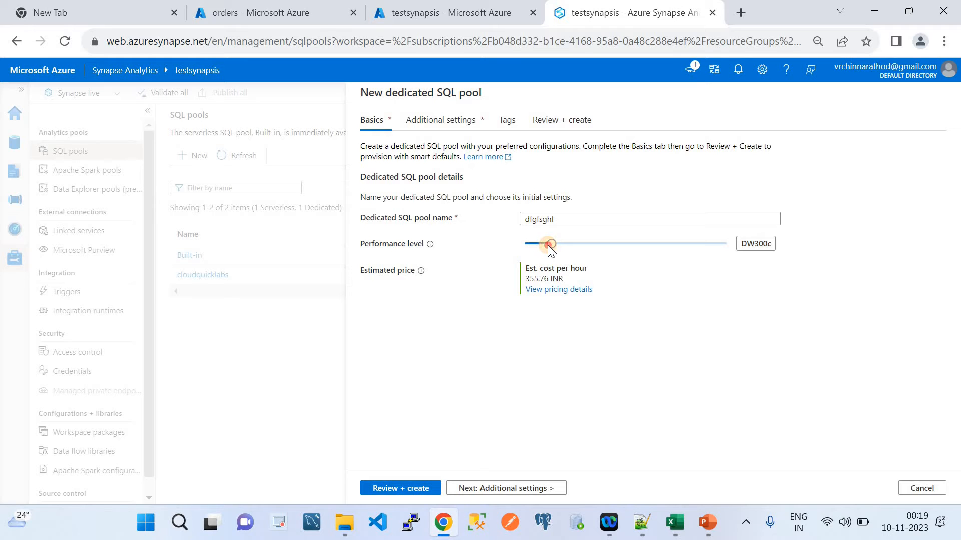
pyautogui.moveTo(550, 245)
pyautogui.mouseDown()
pyautogui.moveTo(626, 250)
pyautogui.moveTo(556, 250)
pyautogui.mouseUp()
pyautogui.moveTo(553, 247)
pyautogui.mouseDown()
pyautogui.moveTo(694, 250)
pyautogui.moveTo(543, 242)
pyautogui.mouseUp()
# Step: Go through the new SQL pool's additional settings, tags and review summary, and discard the pool without creating it
pyautogui.click(514, 487)
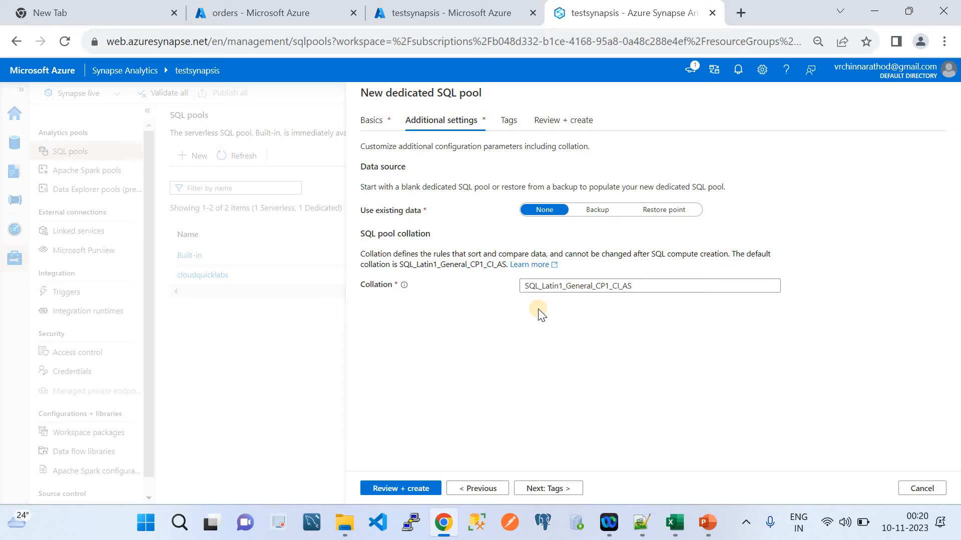
pyautogui.click(545, 489)
pyautogui.click(544, 489)
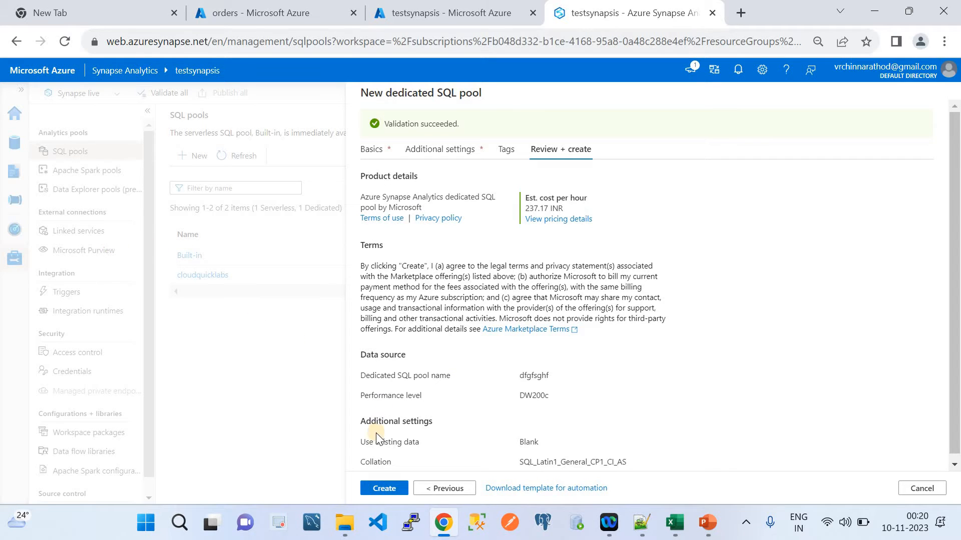
pyautogui.click(920, 488)
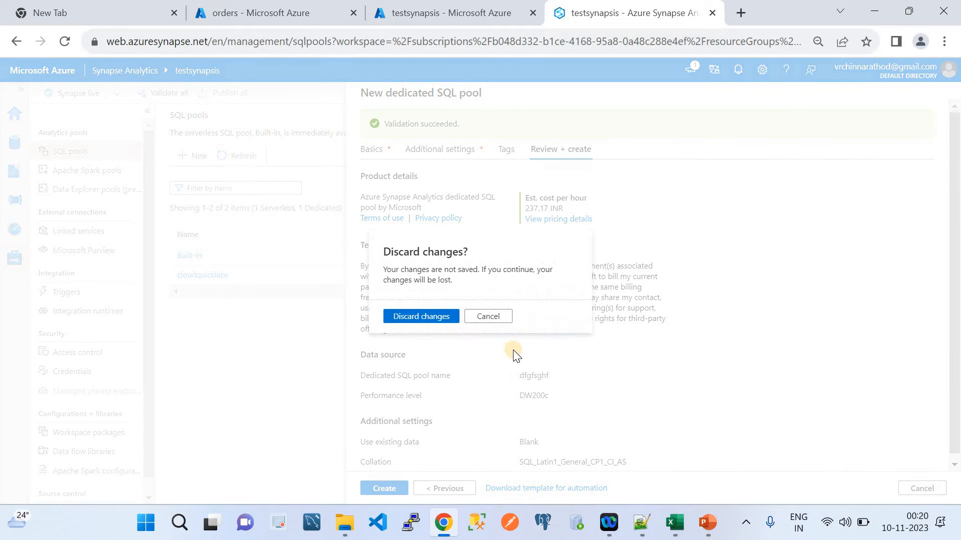
pyautogui.click(410, 314)
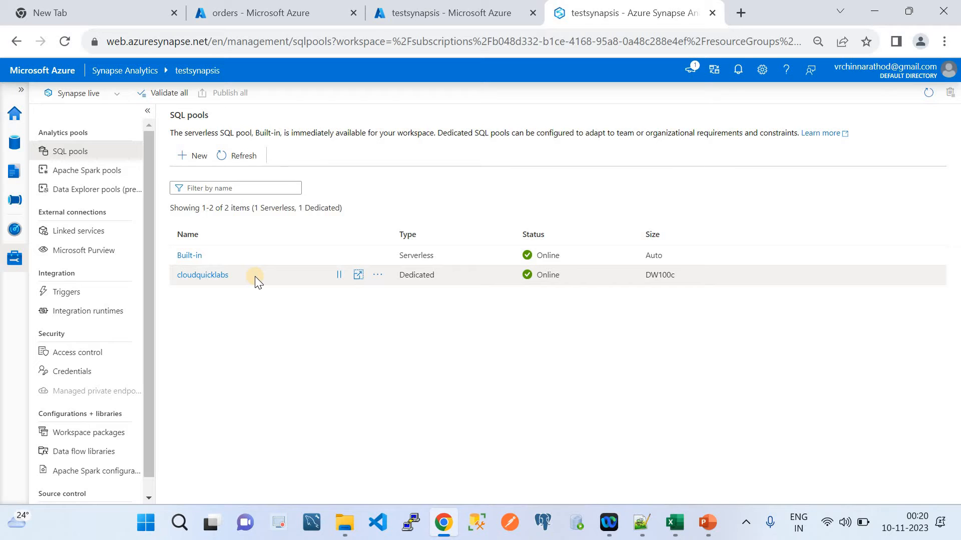
# Step: Refresh the SQL database list in the workspace data and expand the cloudquicklabs database to show its folders
pyautogui.click(13, 150)
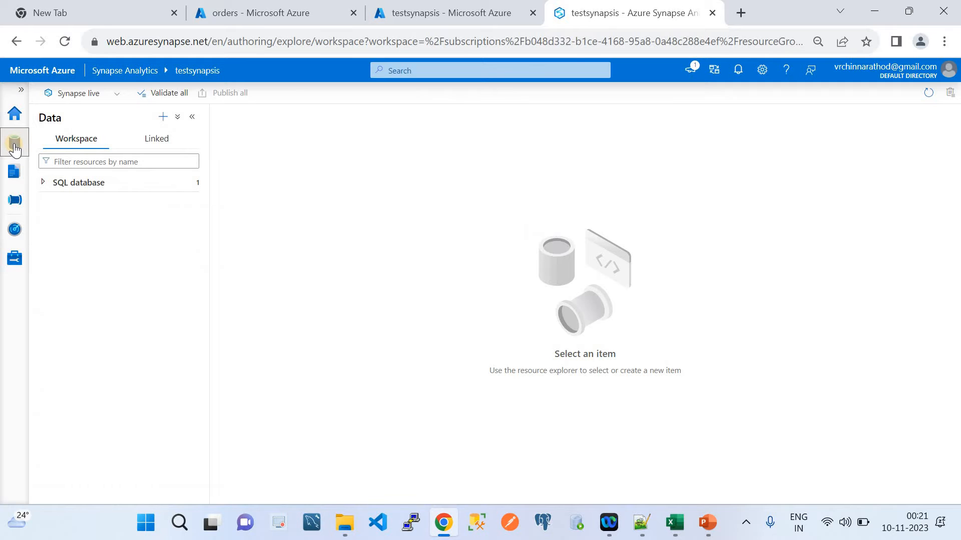
pyautogui.click(42, 183)
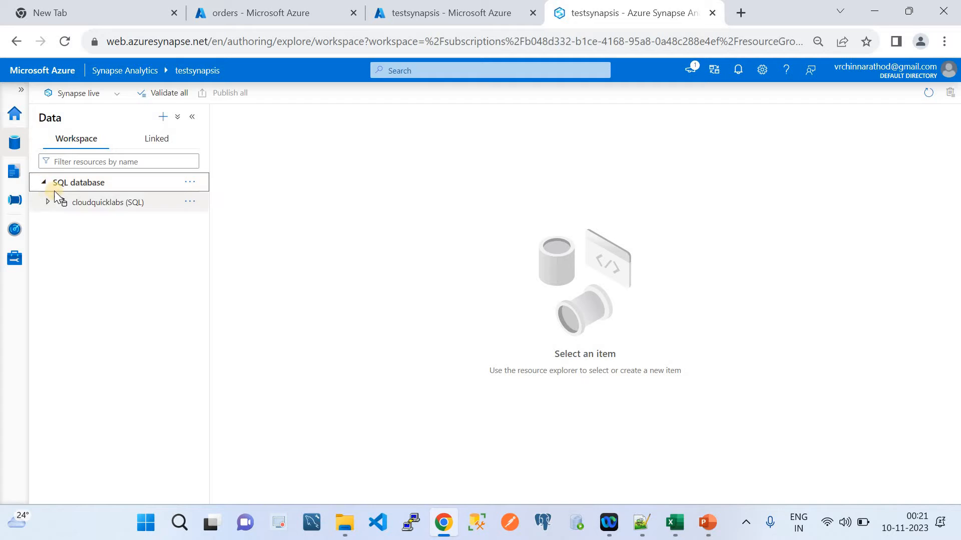
pyautogui.click(110, 190)
pyautogui.click(189, 183)
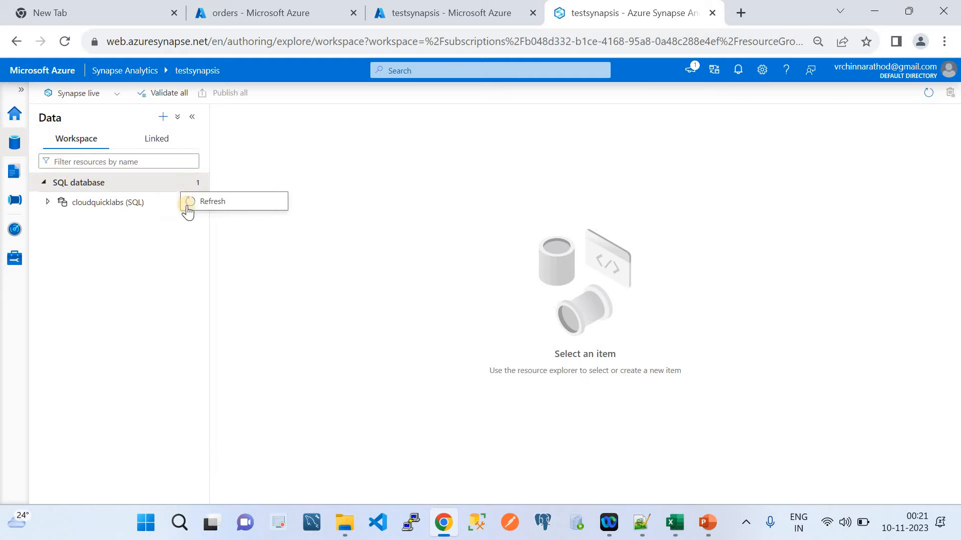
pyautogui.click(204, 204)
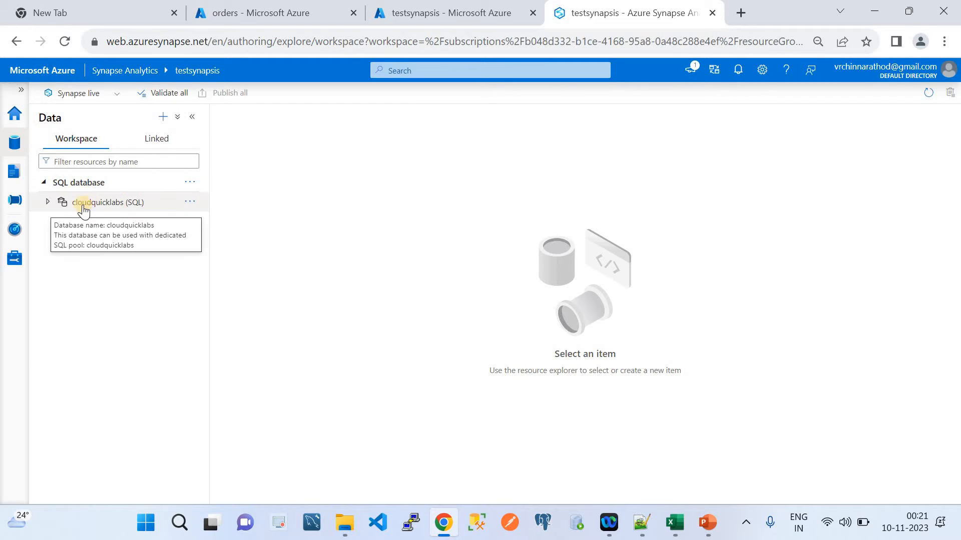
pyautogui.click(50, 204)
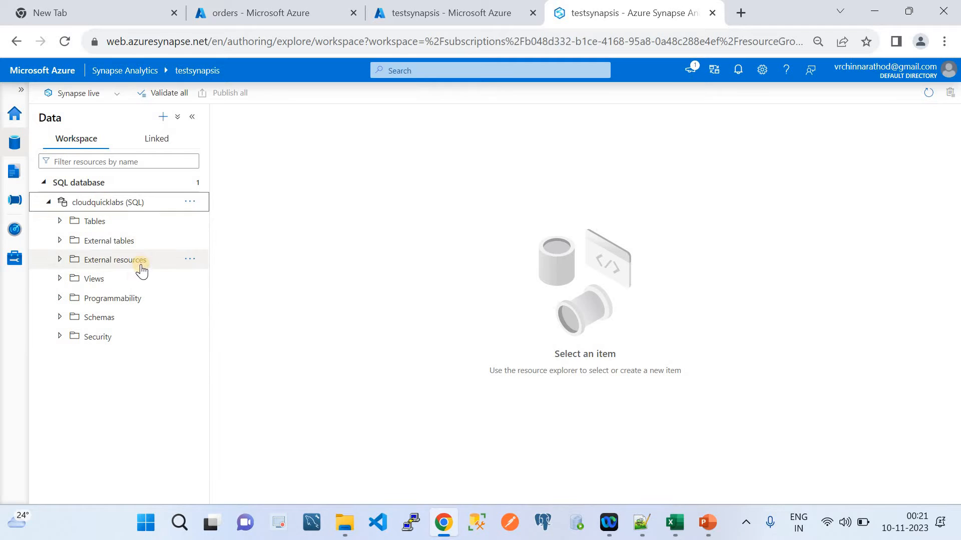
# Step: Create a new-table SQL script from the Tables folder of the cloudquicklabs database
pyautogui.click(60, 221)
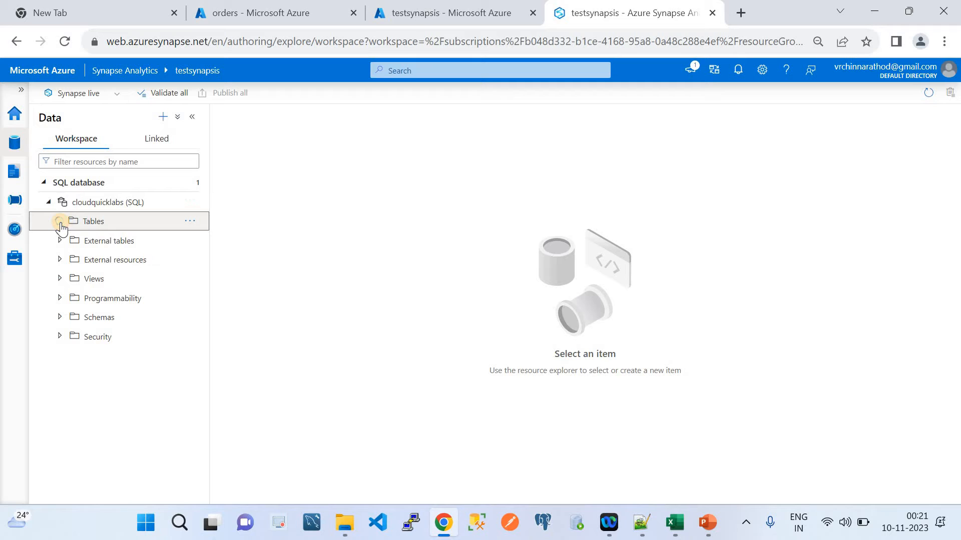
pyautogui.click(186, 221)
pyautogui.moveTo(226, 245)
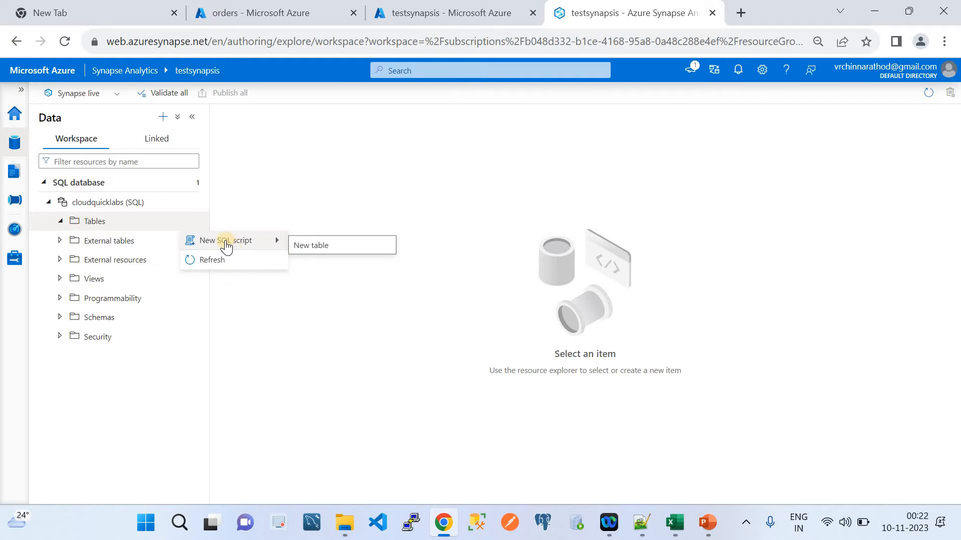
pyautogui.click(330, 246)
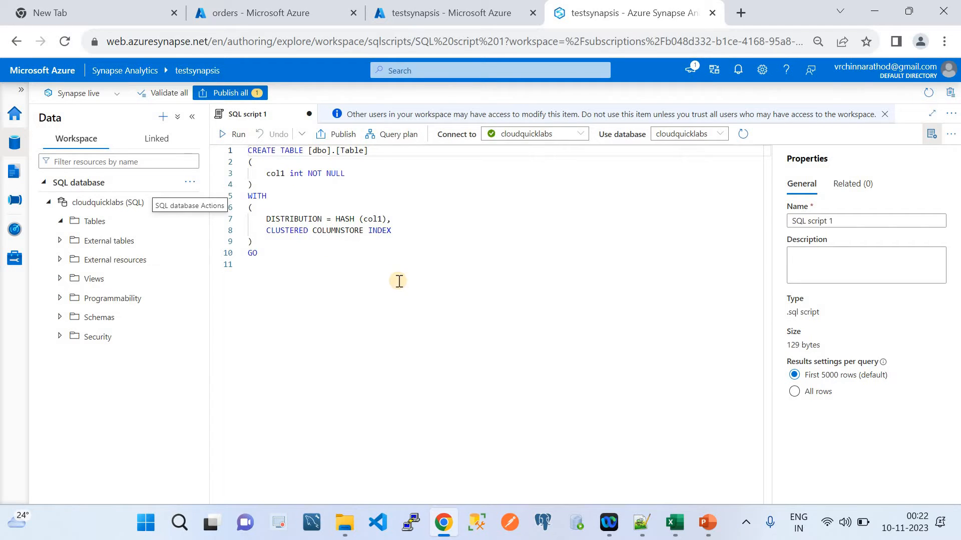
# Step: Switch to Excel and review the column headers of order_data_part_1.csv
pyautogui.click(644, 528)
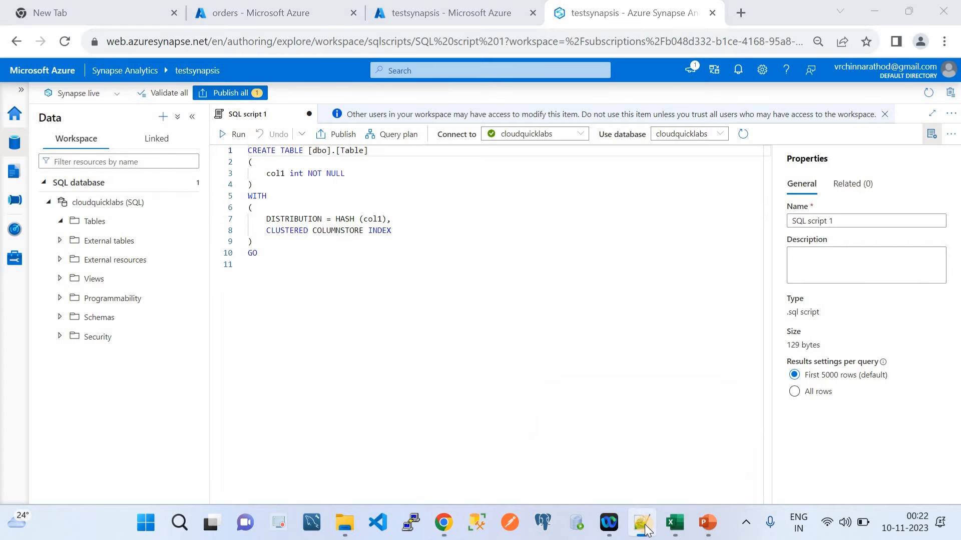
pyautogui.click(675, 523)
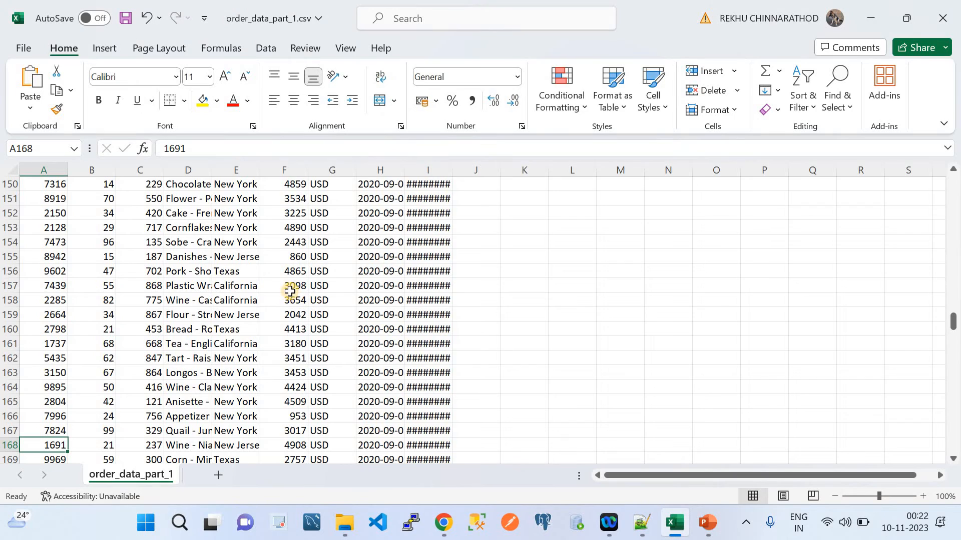
pyautogui.scroll(20, 290, 291)
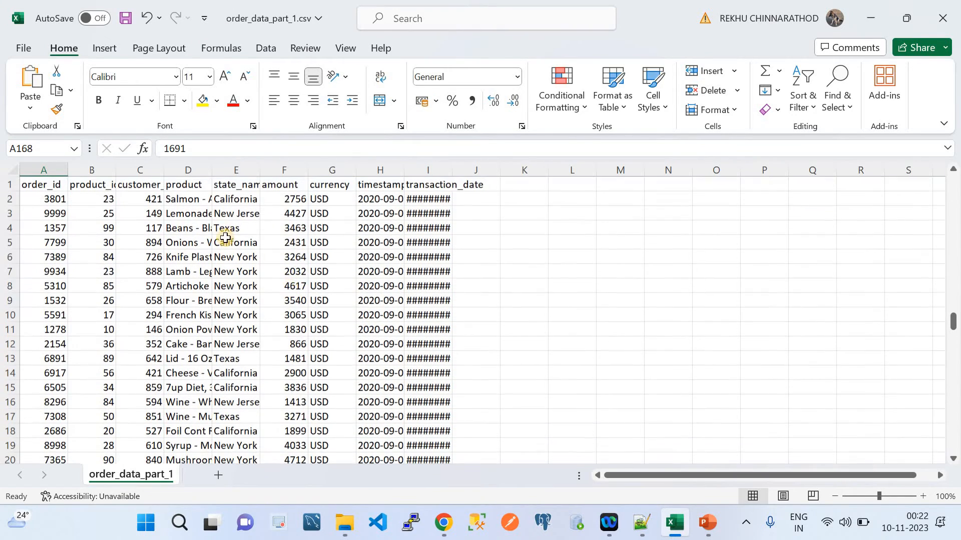
# Step: Replace the script's placeholder column with the column definitions from Table.sql in Notepad++, and change the amount column's type to varchar(255)
pyautogui.click(646, 525)
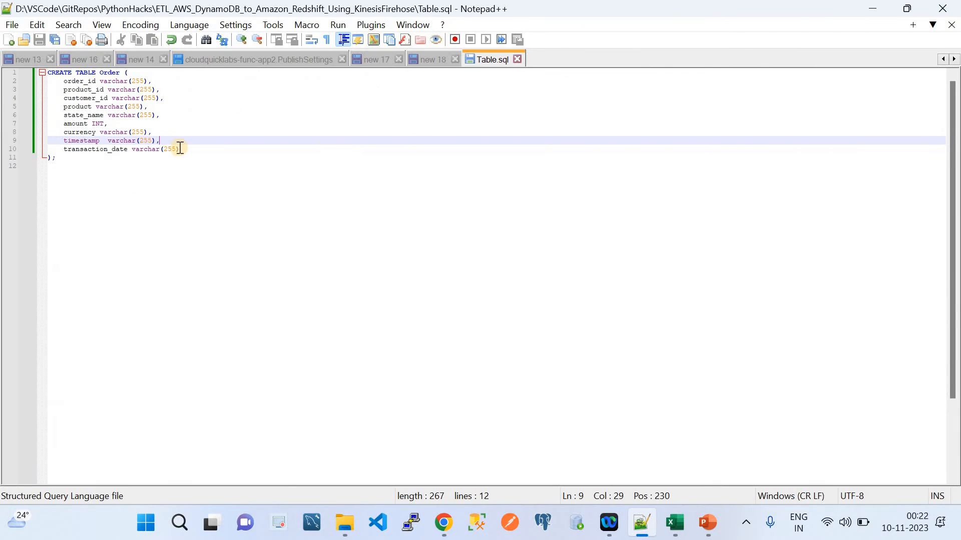
pyautogui.moveTo(185, 149); pyautogui.dragTo(64, 82)
pyautogui.hotkey('ctrl', 'c')
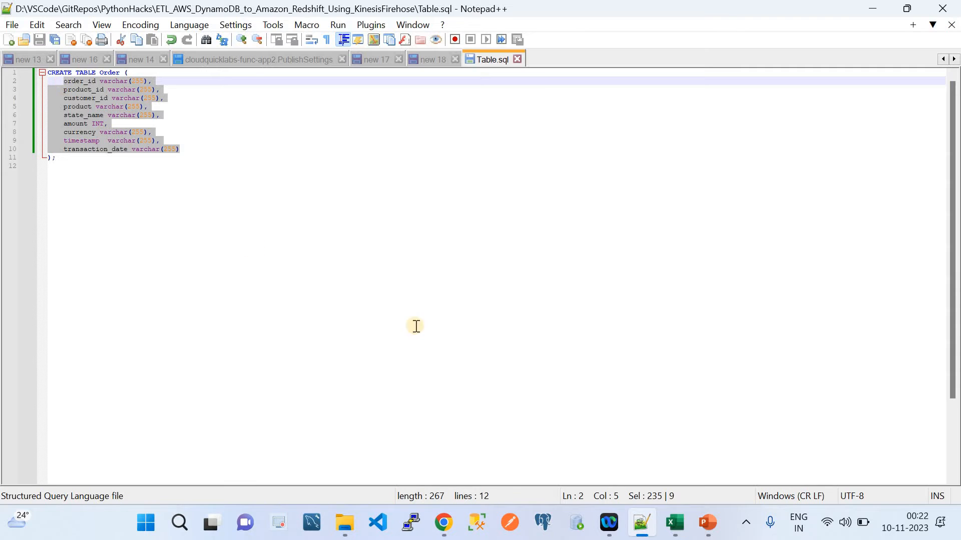
pyautogui.click(443, 522)
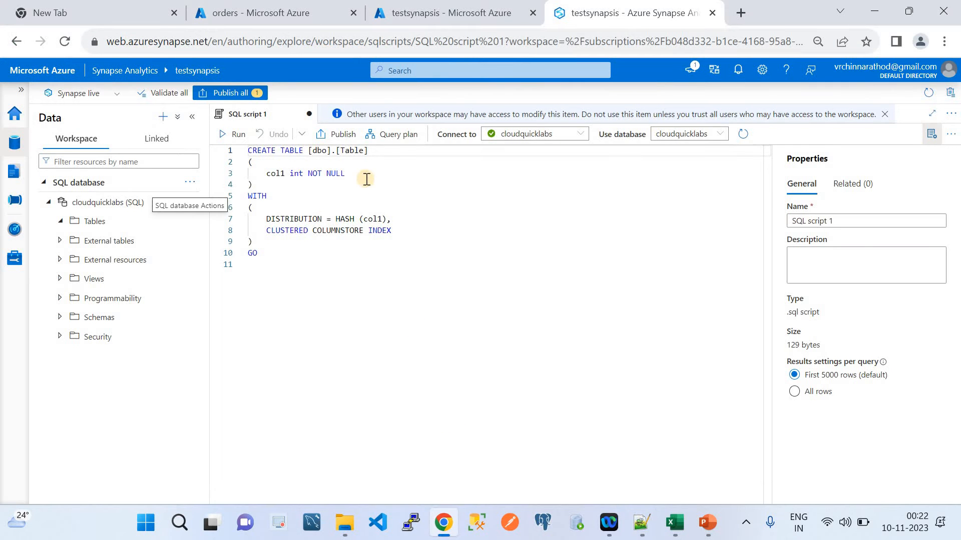
pyautogui.moveTo(358, 176); pyautogui.dragTo(267, 174)
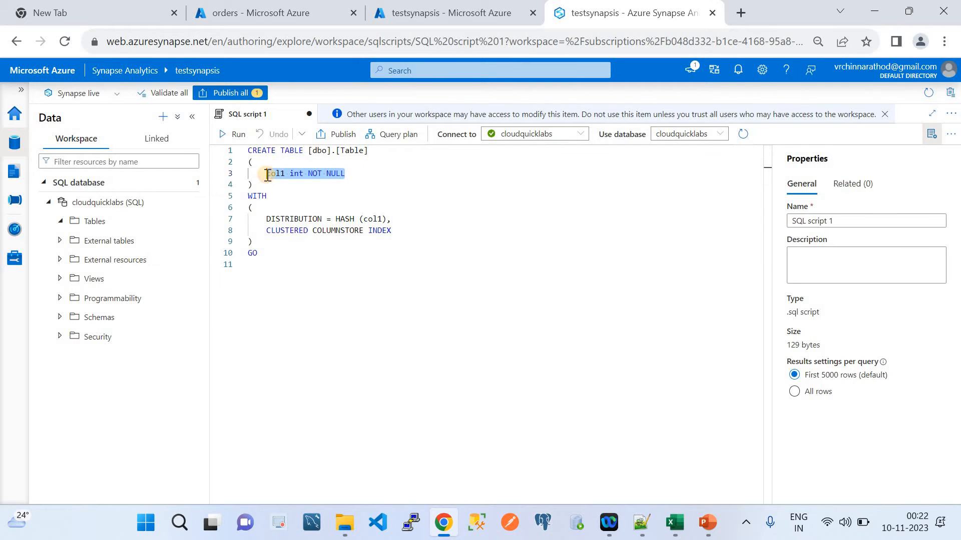
pyautogui.hotkey('ctrl', 'v')
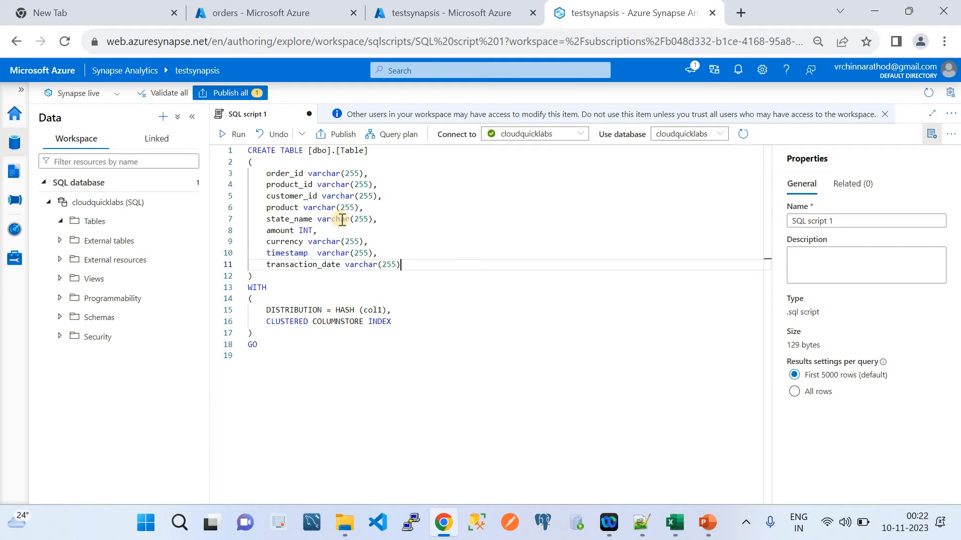
pyautogui.moveTo(373, 220); pyautogui.dragTo(301, 231)
pyautogui.write('varchar(255)')
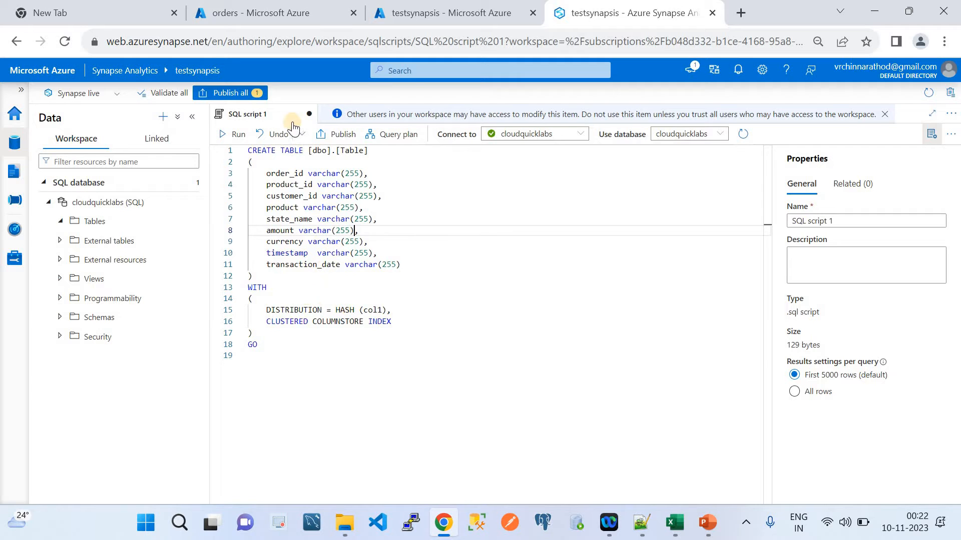
pyautogui.click(283, 174)
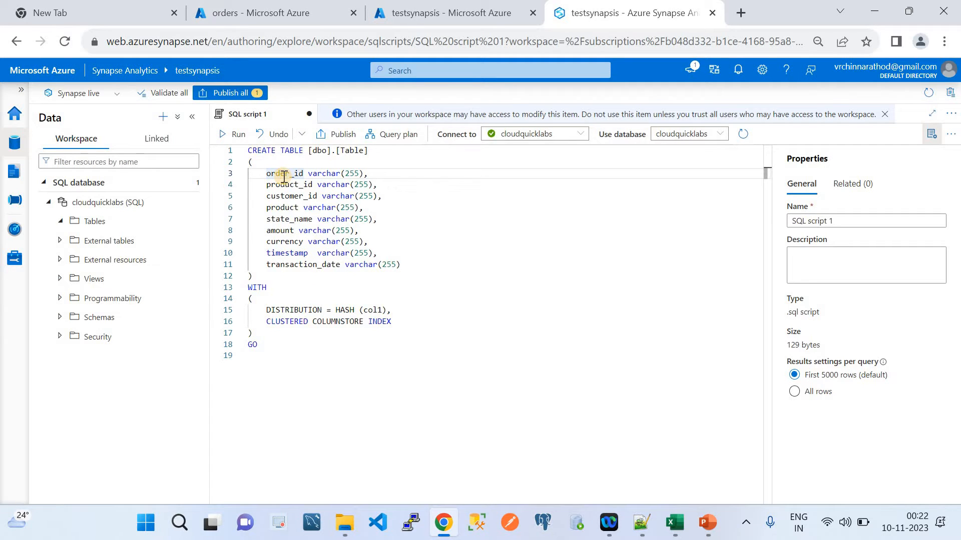
pyautogui.click(368, 311)
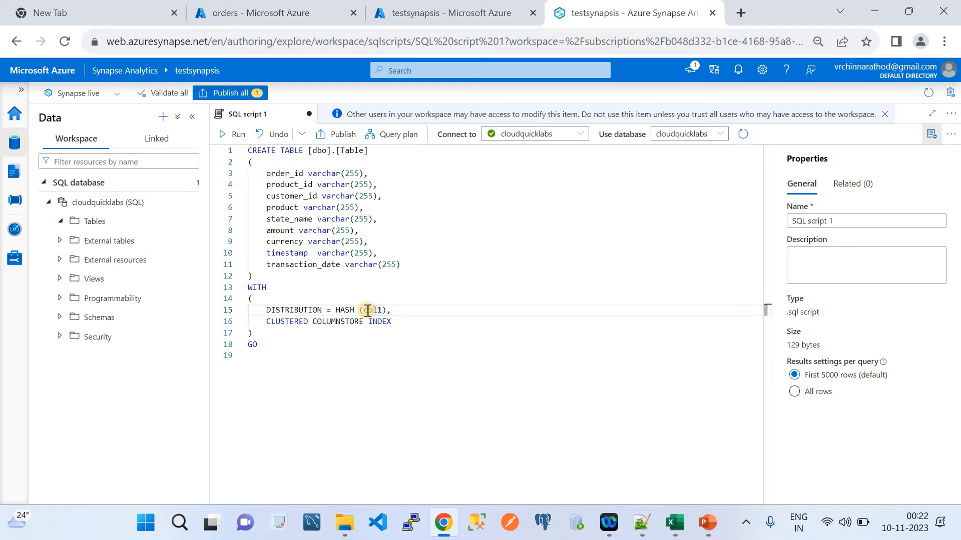
pyautogui.write('order_id varchar(255),')
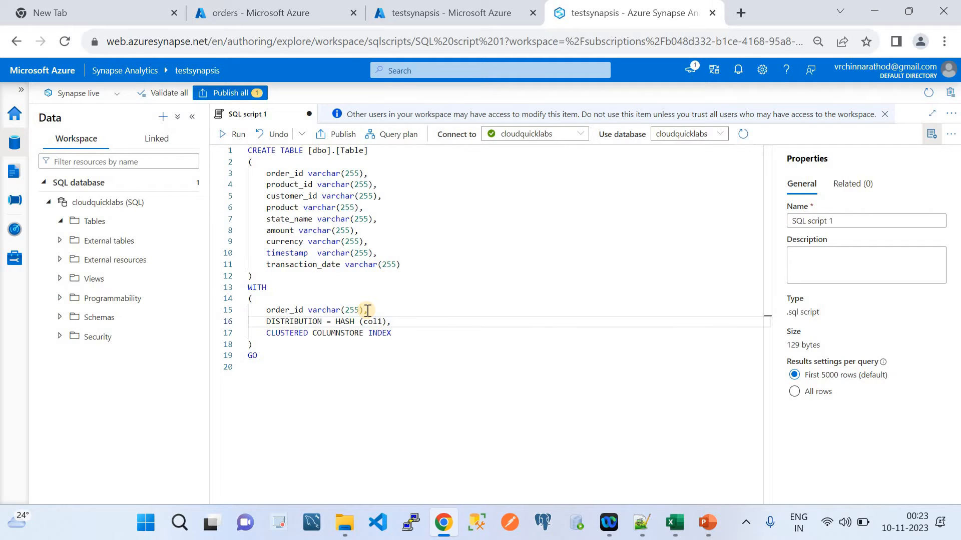
pyautogui.hotkey('ctrl', 'z')
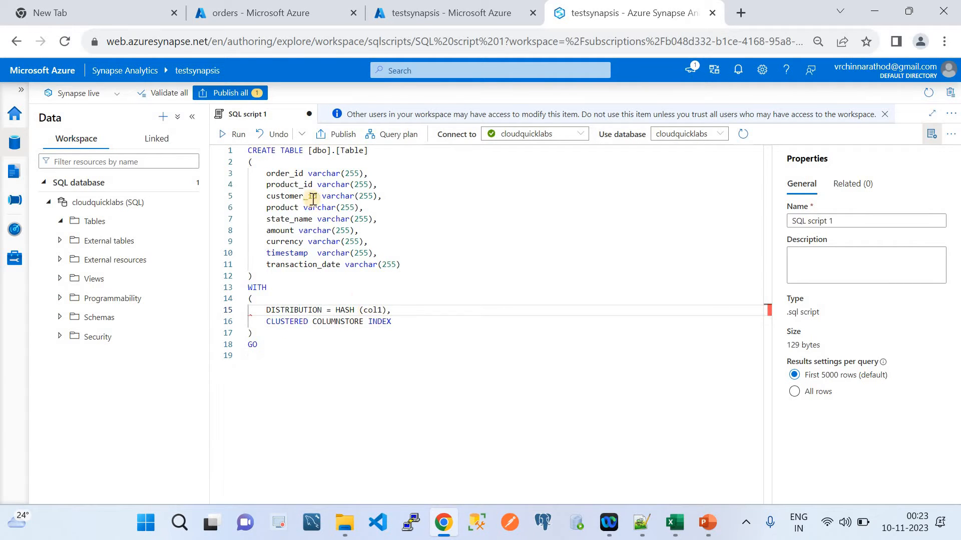
# Step: Set the hash distribution column in the CREATE TABLE script to order_id
pyautogui.click(302, 174)
pyautogui.doubleClick(302, 173)
pyautogui.hotkey('ctrl', 'c')
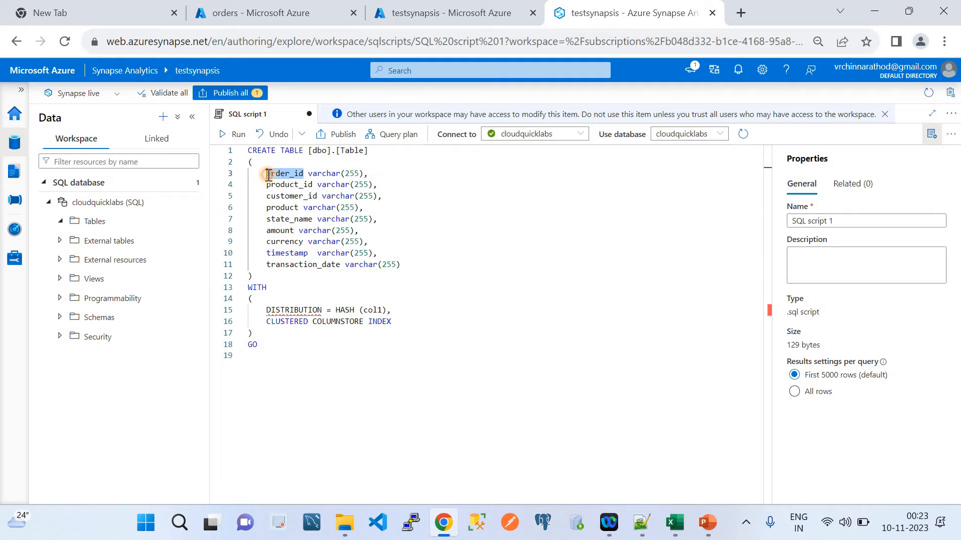
pyautogui.doubleClick(373, 310)
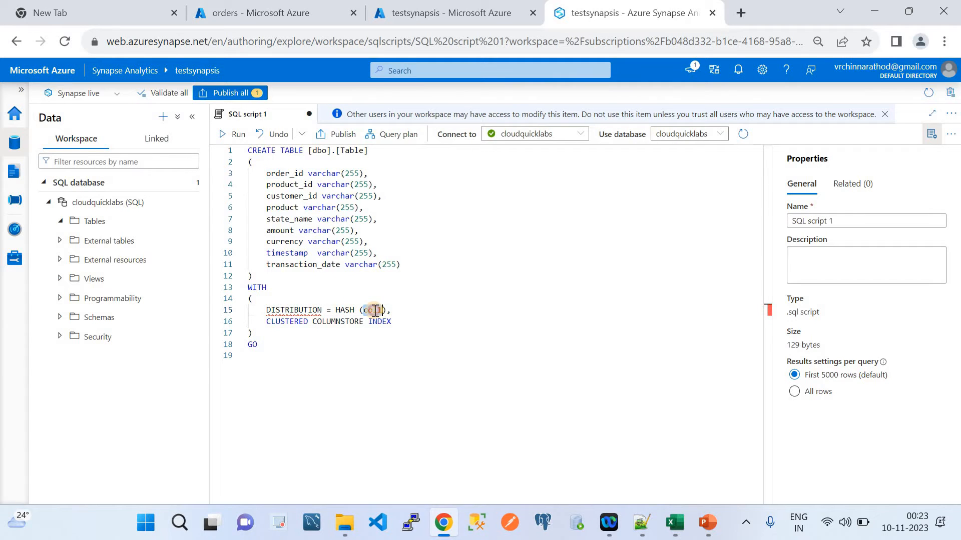
pyautogui.hotkey('ctrl', 'v')
pyautogui.click(498, 334)
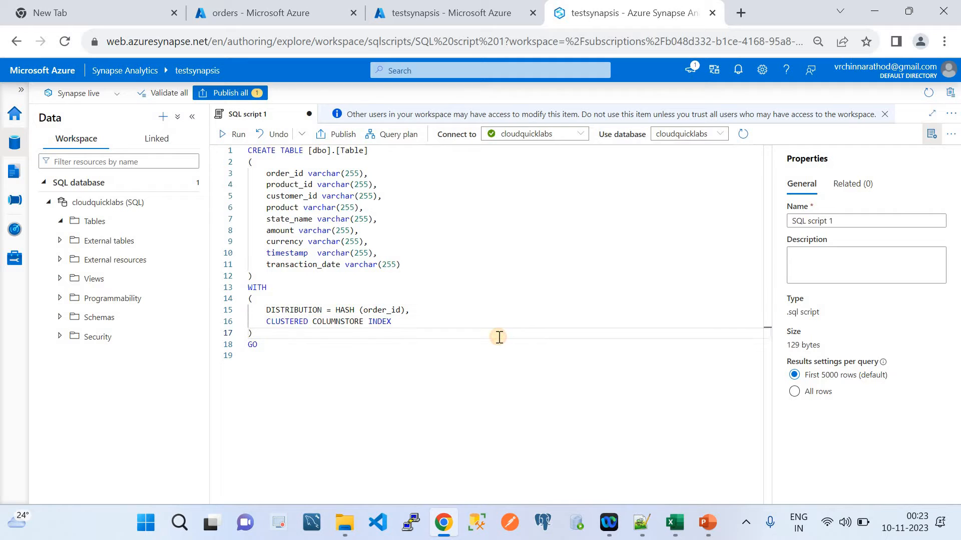
# Step: Run the CREATE TABLE script, refresh the database's tables and expand dbo.Table to show its columns
pyautogui.click(235, 134)
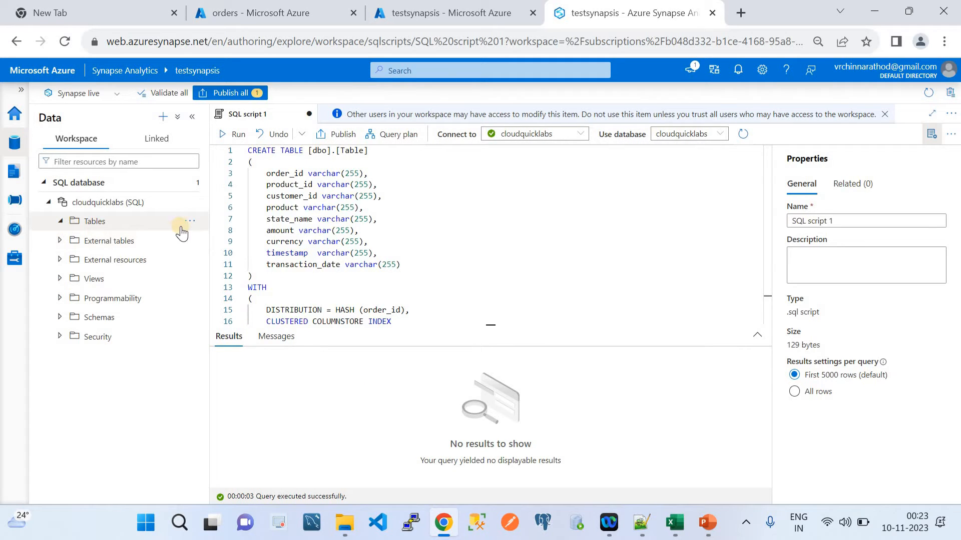
pyautogui.click(184, 221)
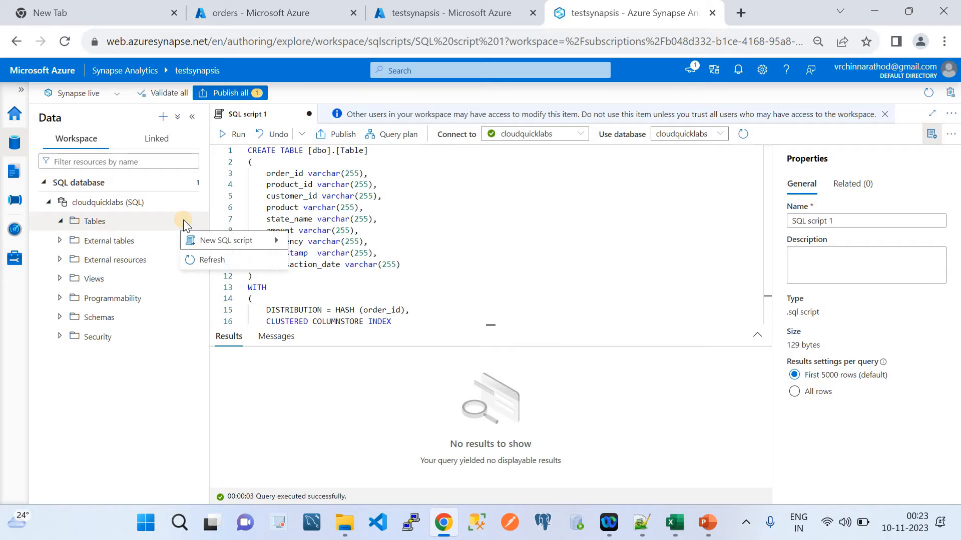
pyautogui.click(210, 259)
pyautogui.click(60, 221)
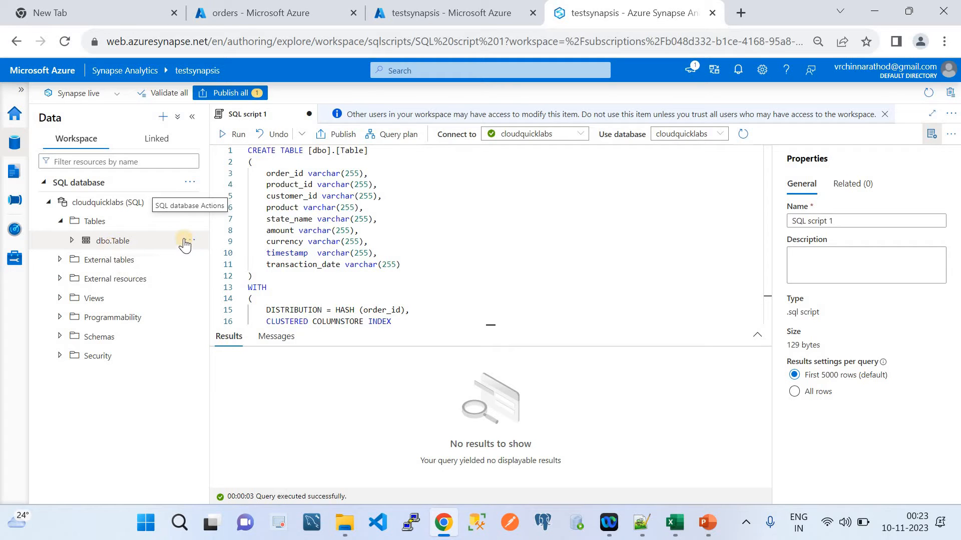
pyautogui.click(72, 241)
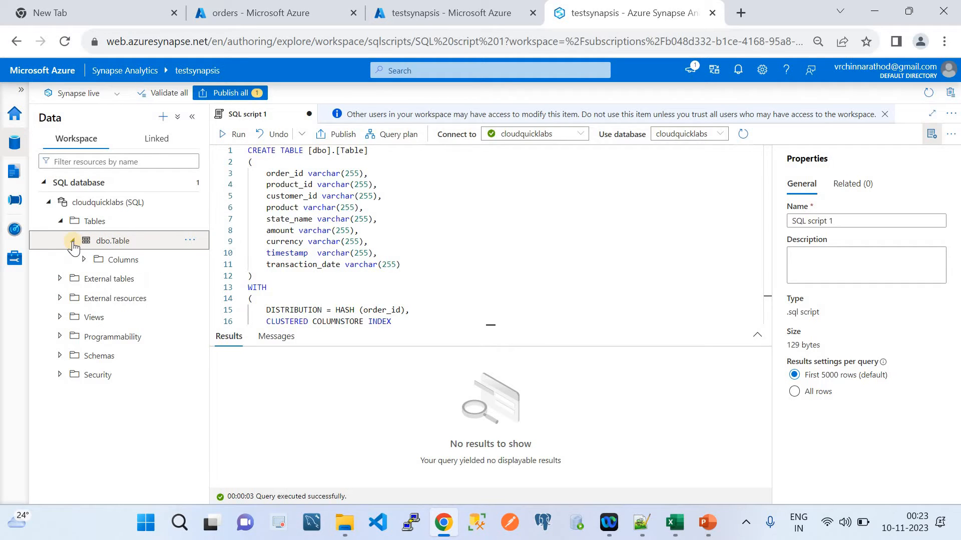
pyautogui.click(84, 260)
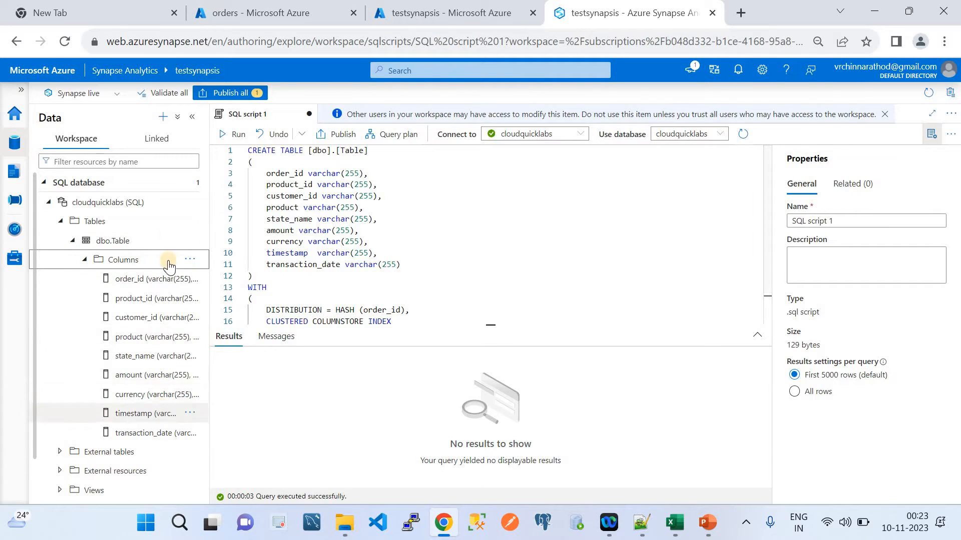
# Step: Query the top 100 rows of dbo.Table in a new SQL script
pyautogui.click(188, 240)
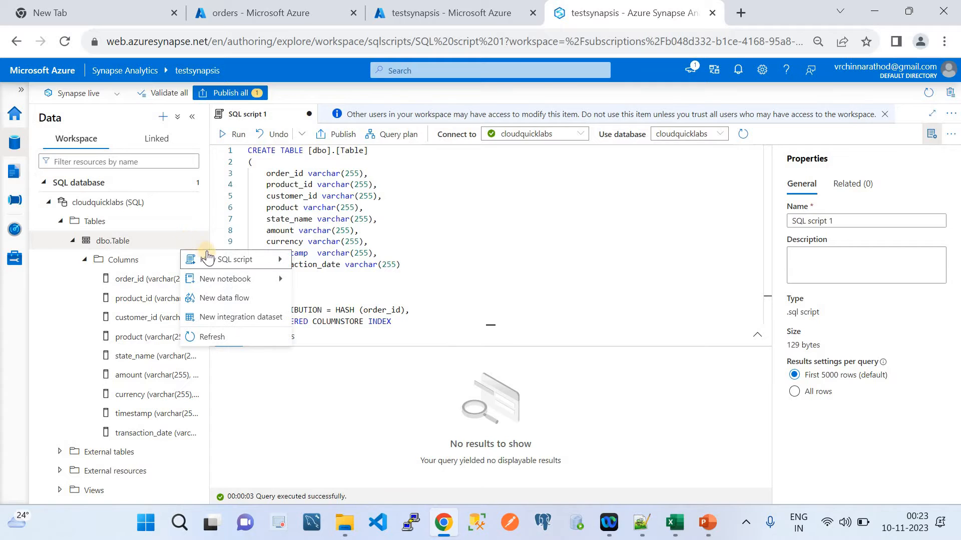
pyautogui.moveTo(208, 257)
pyautogui.click(332, 264)
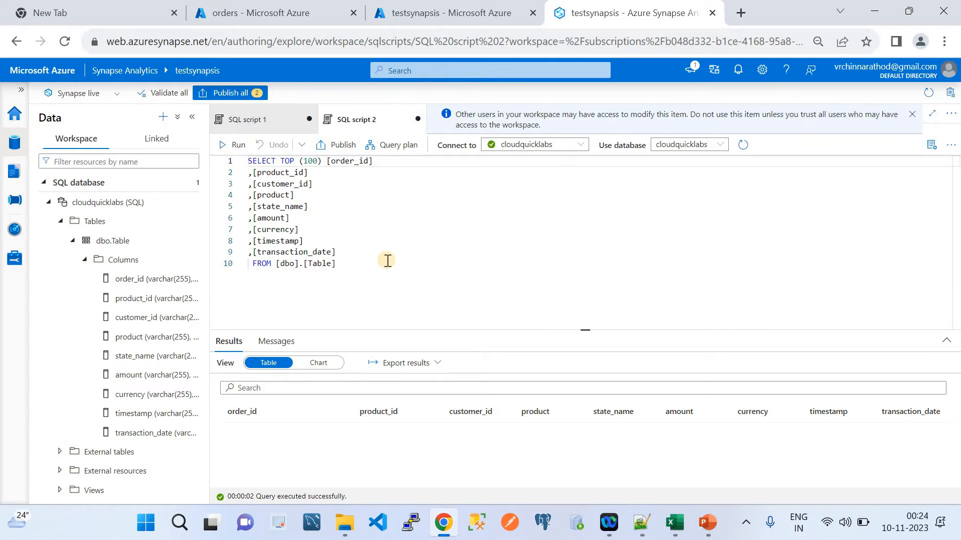
# Step: Show the workspace's linked services and check the ETL architecture slide in PowerPoint before returning to them
pyautogui.click(19, 266)
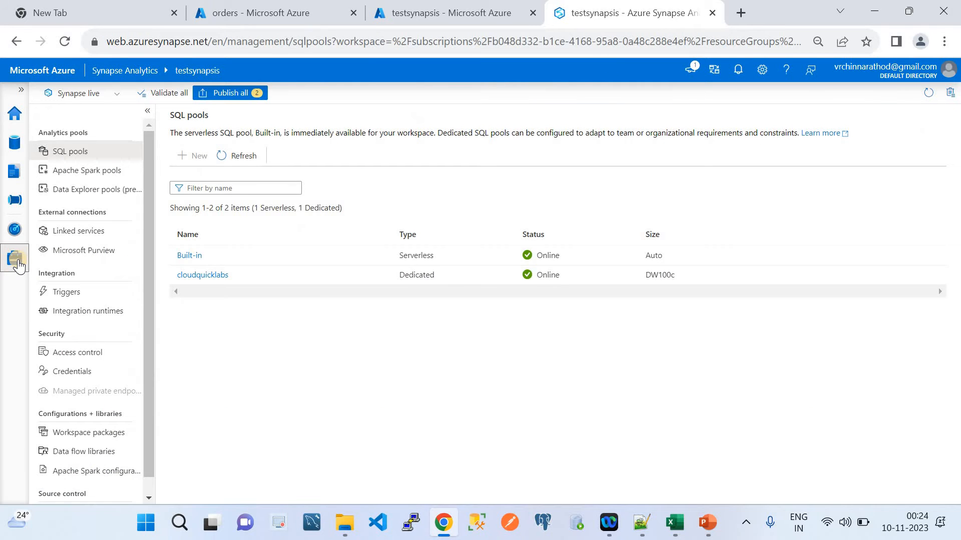
pyautogui.click(94, 236)
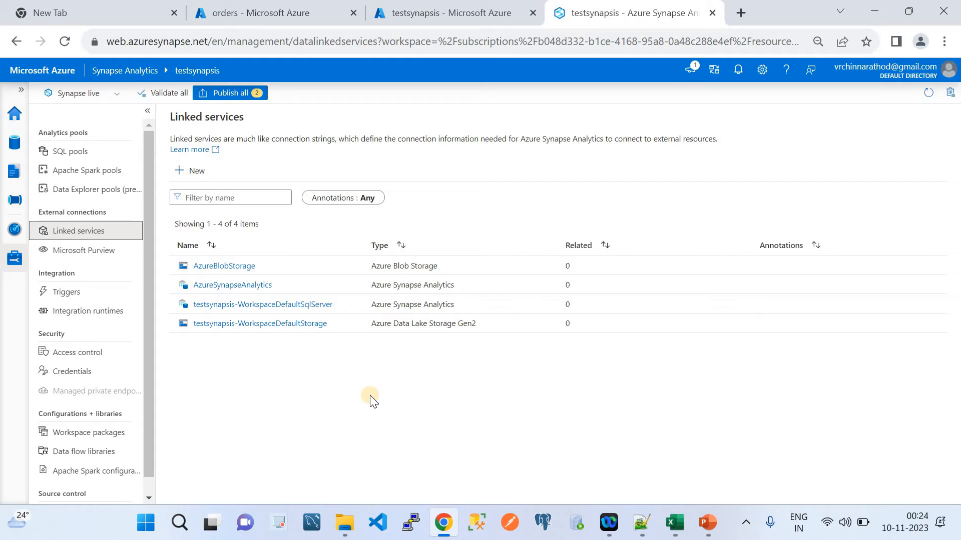
pyautogui.click(712, 528)
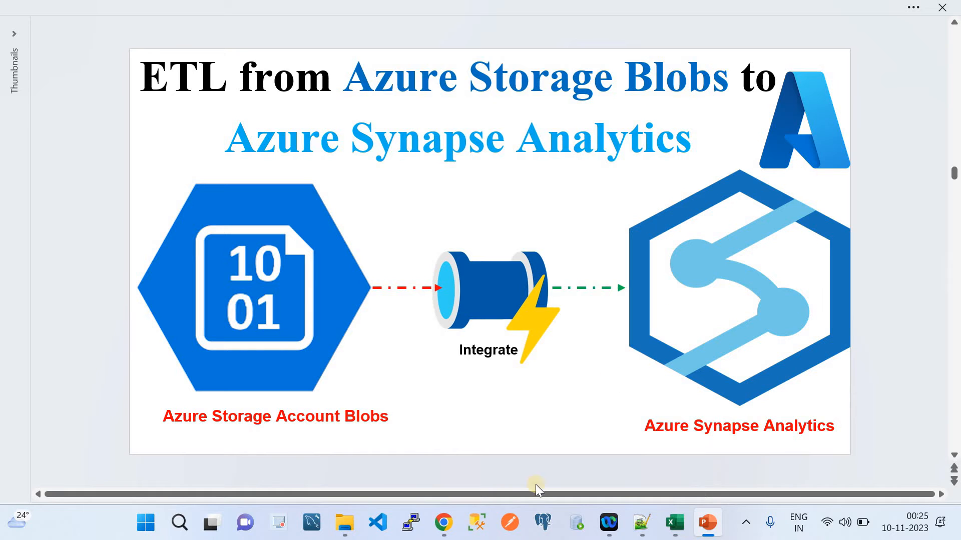
pyautogui.click(443, 523)
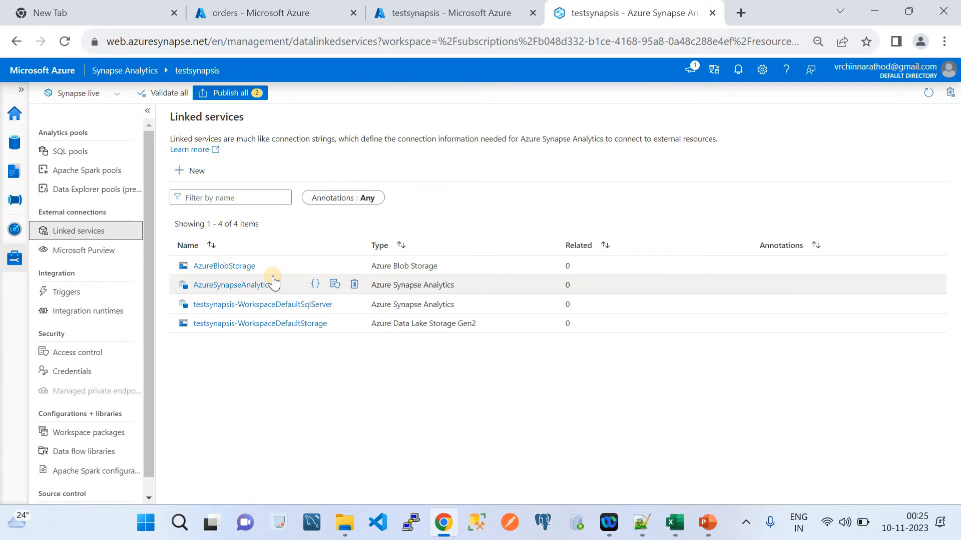
# Step: Delete the existing AzureBlobStorage and AzureSynapseAnalytics linked services from the workspace
pyautogui.click(354, 265)
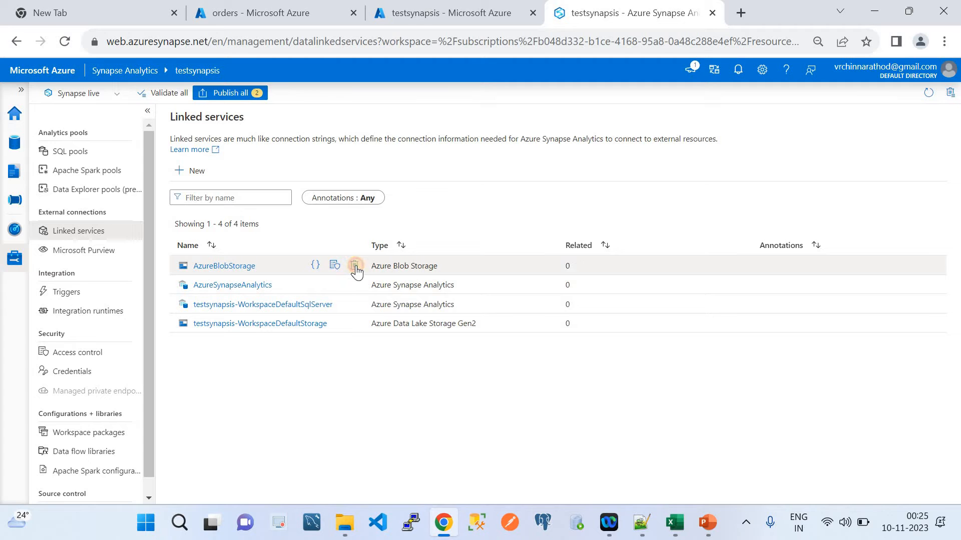
pyautogui.click(411, 333)
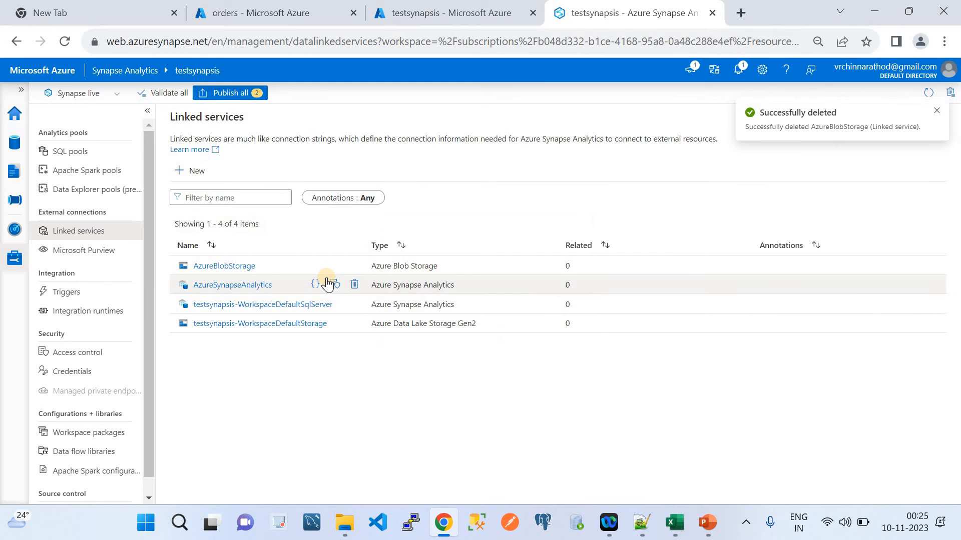
pyautogui.click(355, 266)
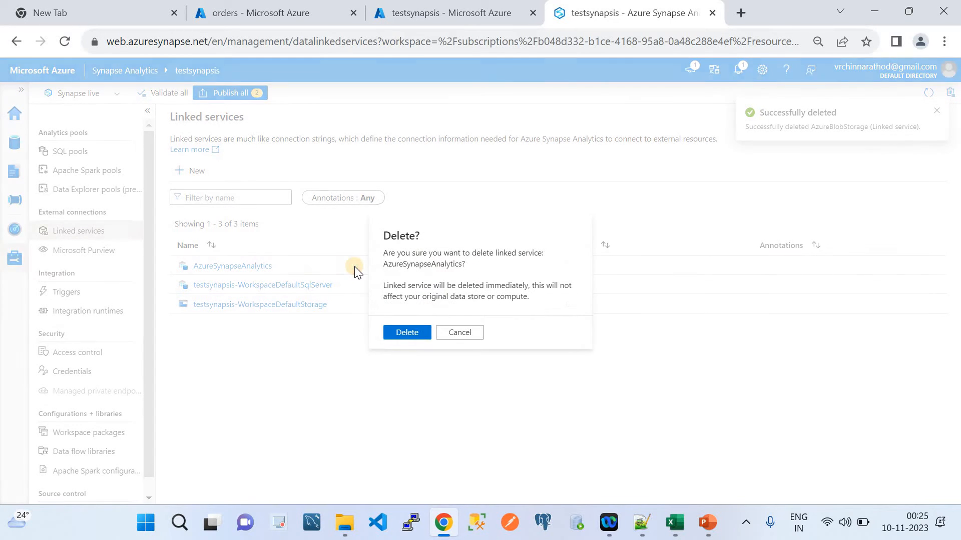
pyautogui.click(402, 333)
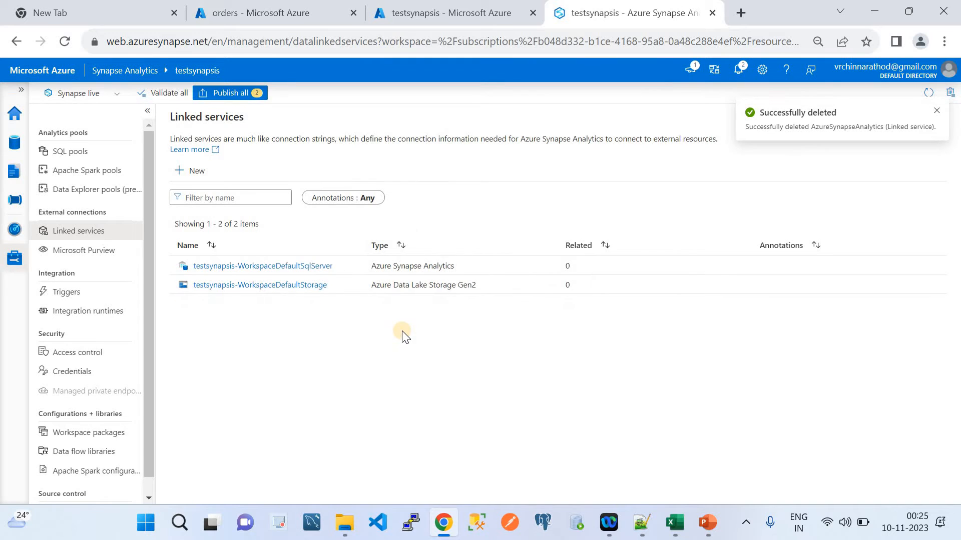
# Step: Publish all pending changes to the Synapse workspace
pyautogui.click(238, 88)
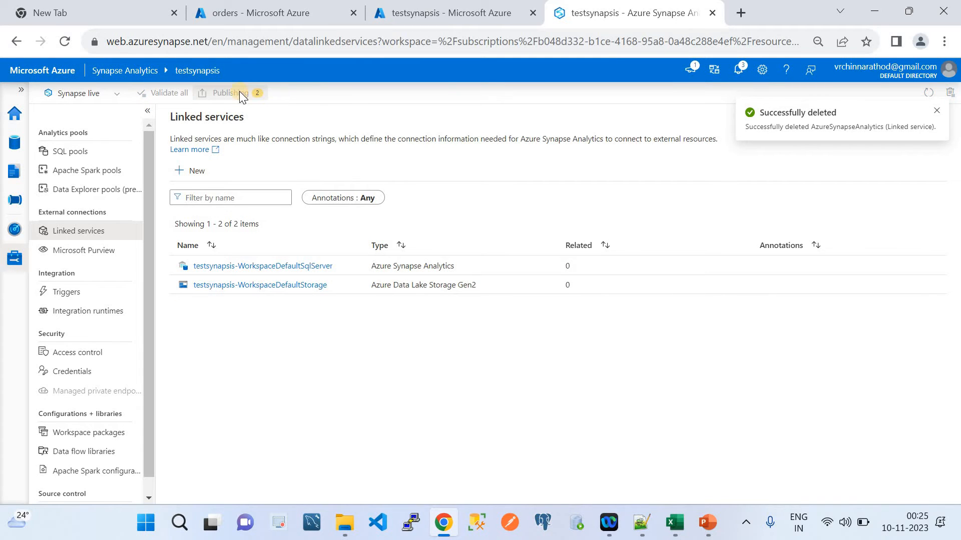
pyautogui.click(628, 488)
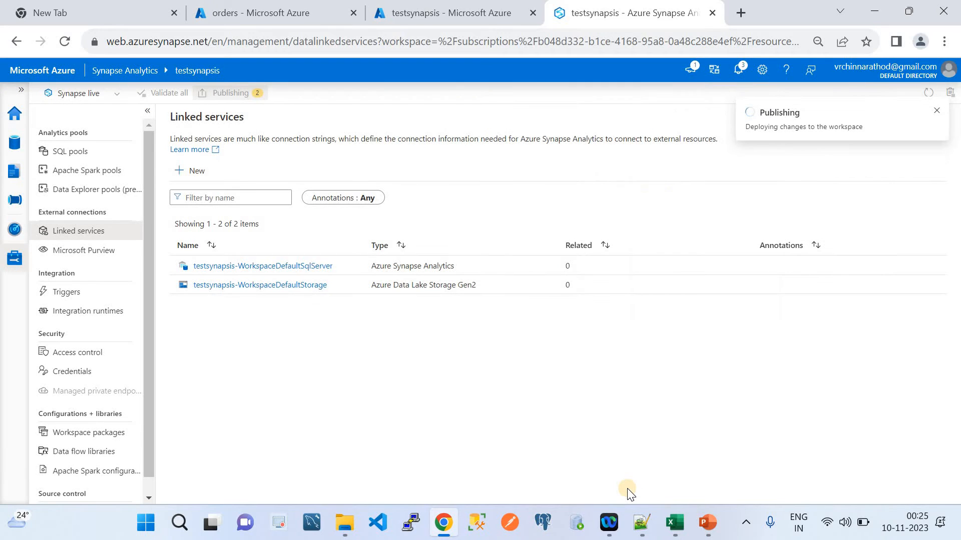
pyautogui.click(936, 110)
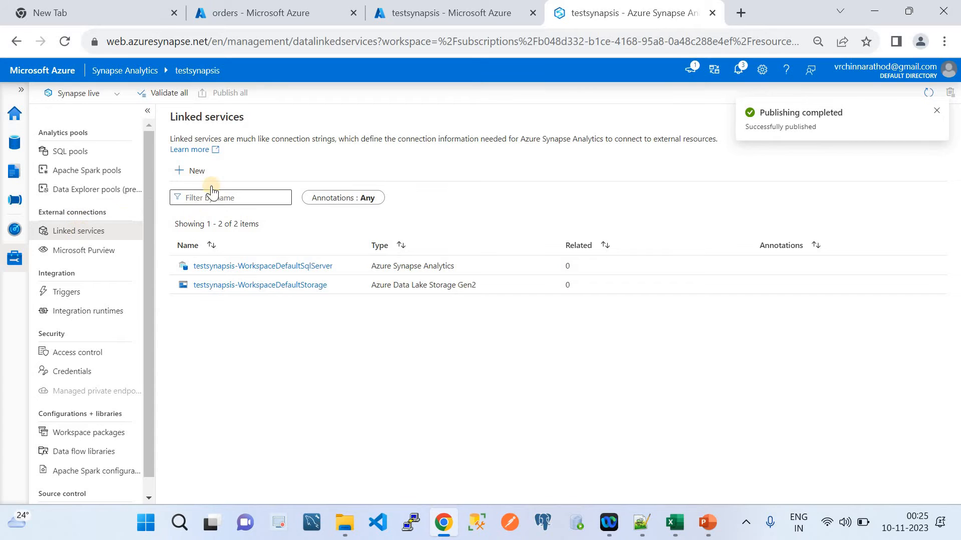
pyautogui.click(190, 174)
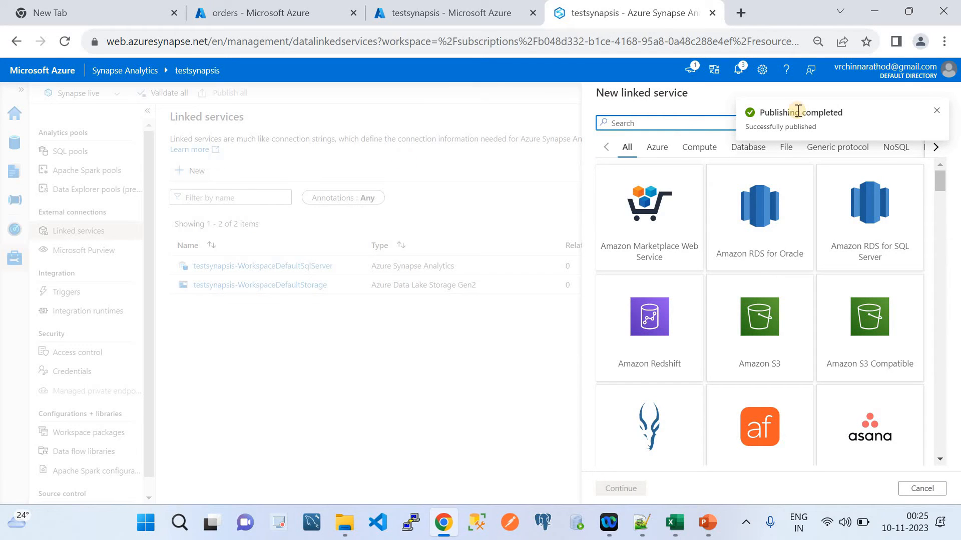
pyautogui.click(936, 112)
pyautogui.click(937, 110)
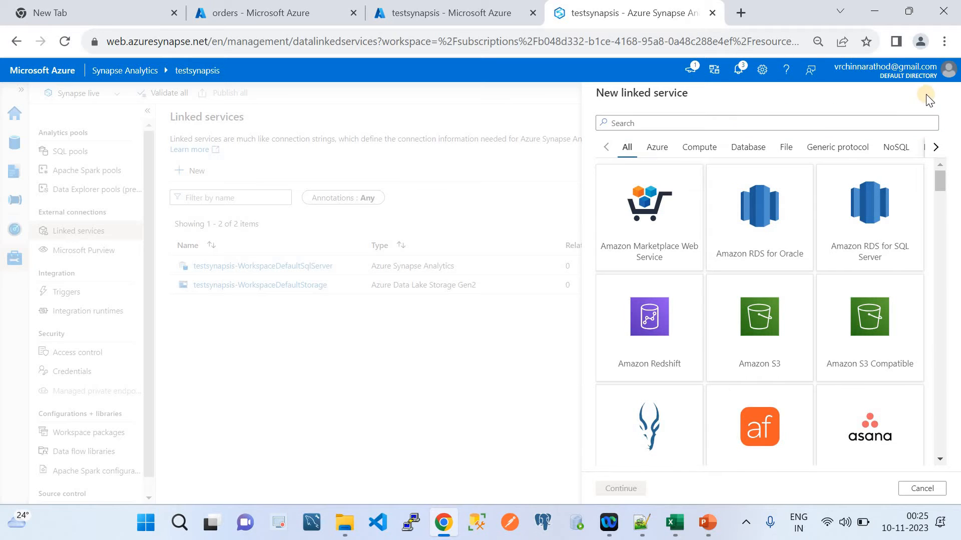
pyautogui.click(915, 489)
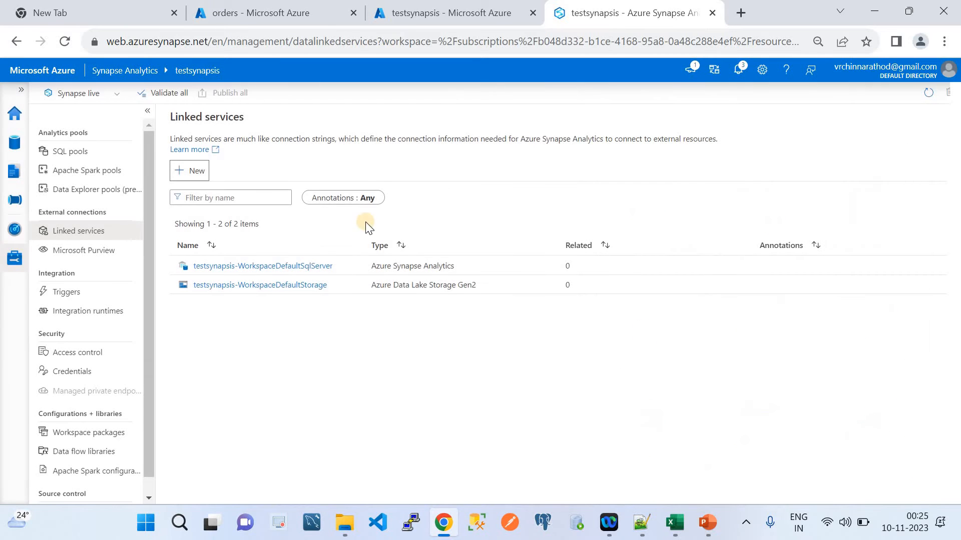
# Step: Start a new linked service of type Azure Blob Storage, filtering the connectors by "Stor"
pyautogui.click(192, 170)
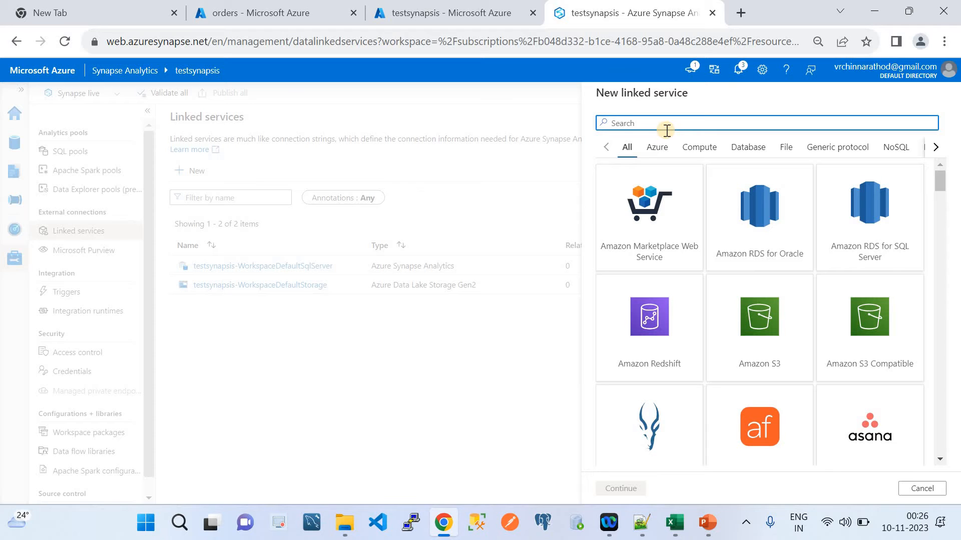
pyautogui.write('Stor')
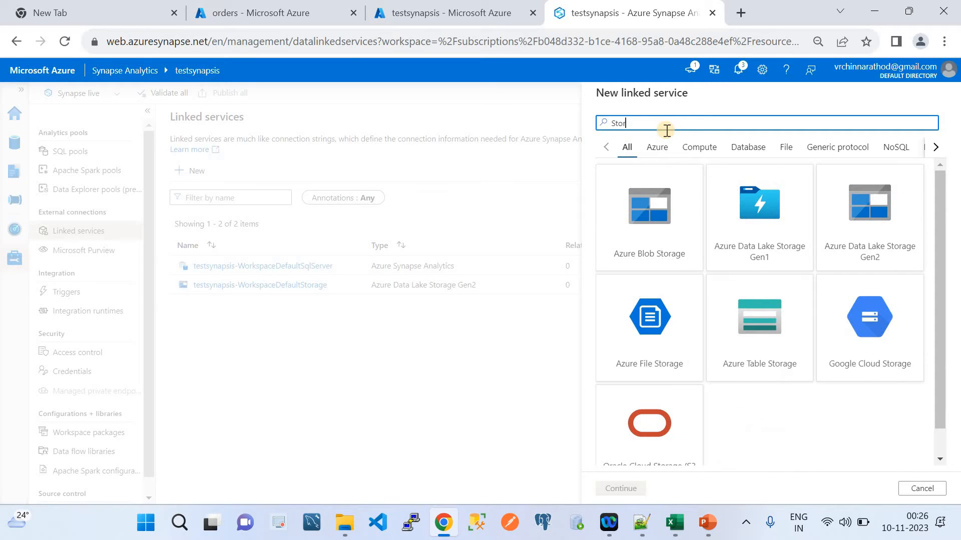
pyautogui.click(664, 213)
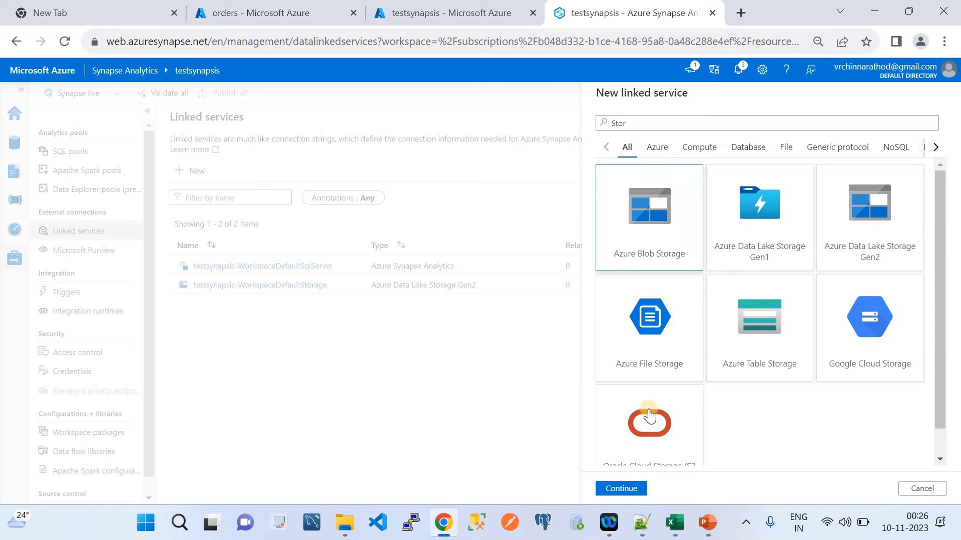
pyautogui.click(621, 487)
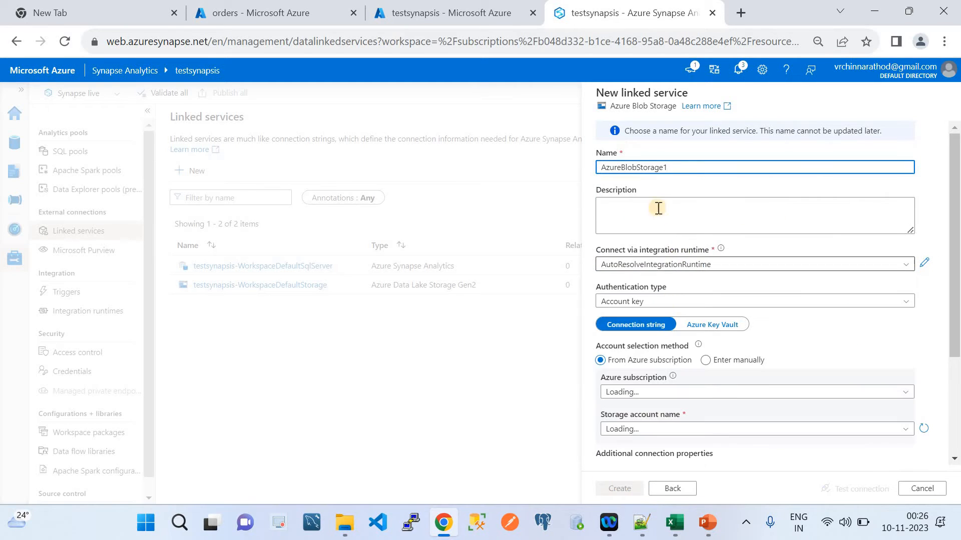
# Step: Name the new blob storage linked service BlobstorageLink
pyautogui.click(698, 168)
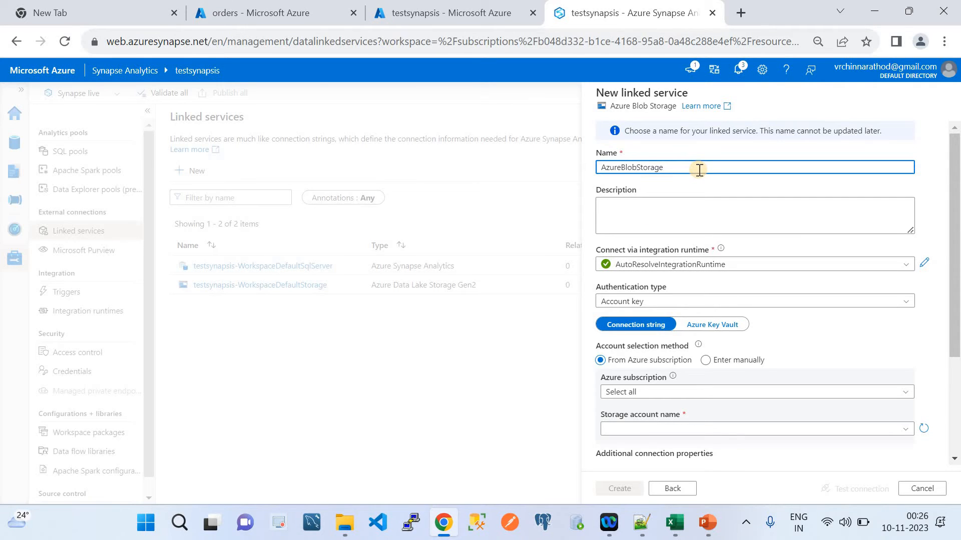
pyautogui.press('BackSpace')
pyautogui.press('BackSpace')
pyautogui.press('BackSpace')
pyautogui.press('BackSpace')
pyautogui.press('BackSpace')
pyautogui.press('BackSpace')
pyautogui.press('BackSpace')
pyautogui.press('BackSpace')
pyautogui.press('BackSpace')
pyautogui.press('BackSpace')
pyautogui.press('BackSpace')
pyautogui.press('BackSpace')
pyautogui.press('BackSpace')
pyautogui.press('BackSpace')
pyautogui.press('BackSpace')
pyautogui.write('Blobstorage')
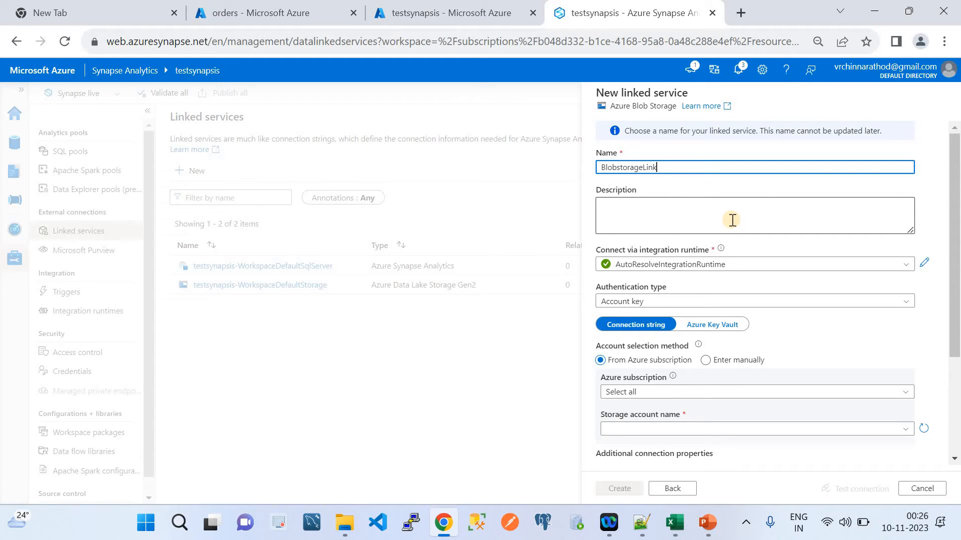
# Step: Keep AutoResolveIntegrationRuntime as the integration runtime and set the authentication type to SAS URI
pyautogui.click(693, 265)
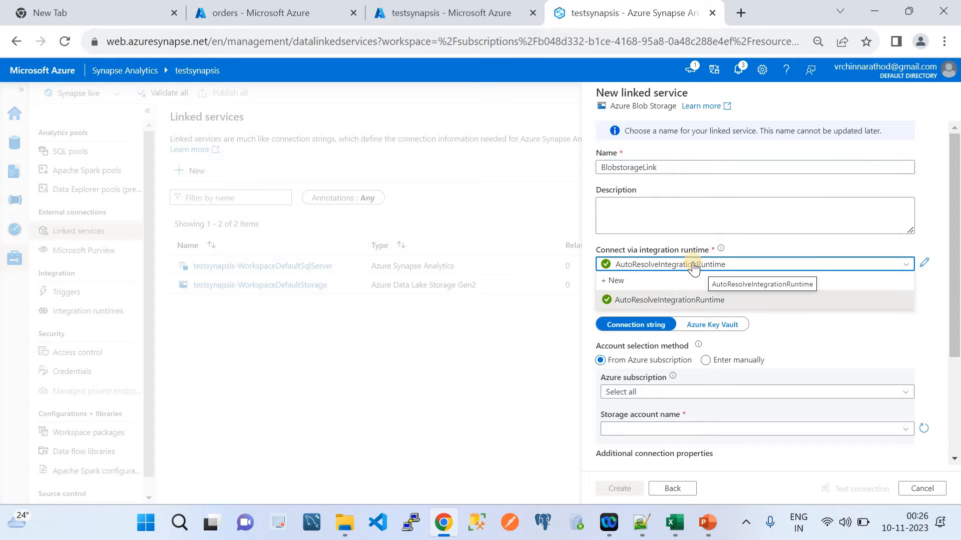
pyautogui.click(671, 301)
pyautogui.click(673, 302)
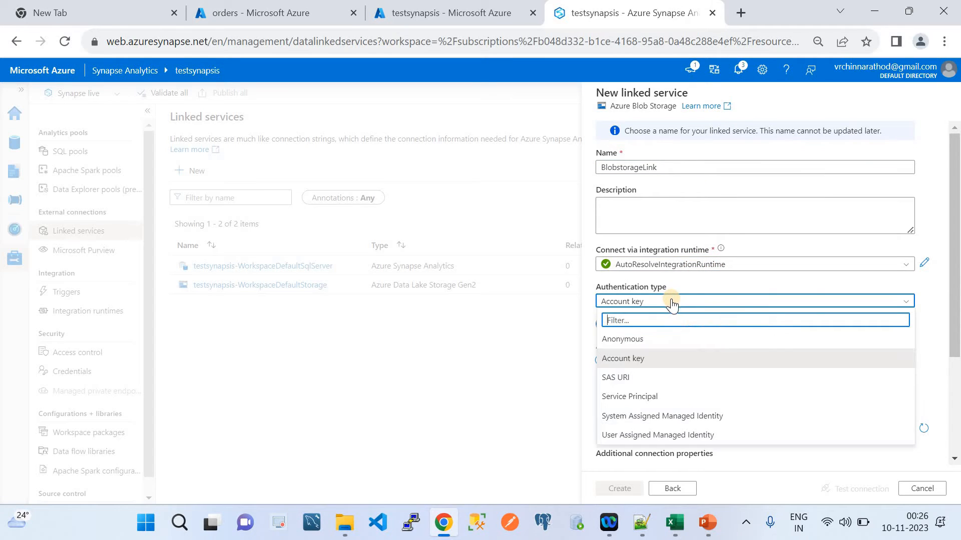
pyautogui.click(634, 380)
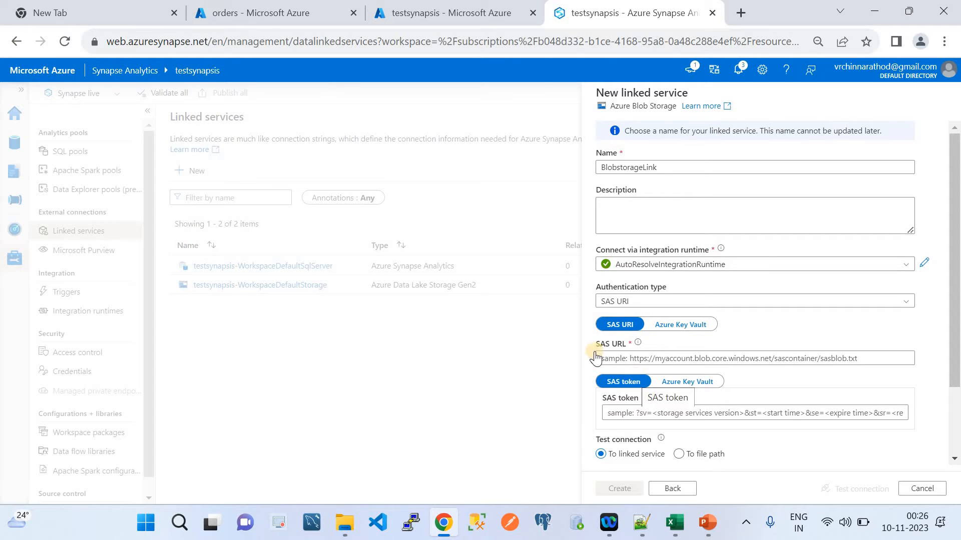
# Step: Switch to the Azure portal and open the shared access signature settings of the demostoragedatalegen2 storage account
pyautogui.click(246, 13)
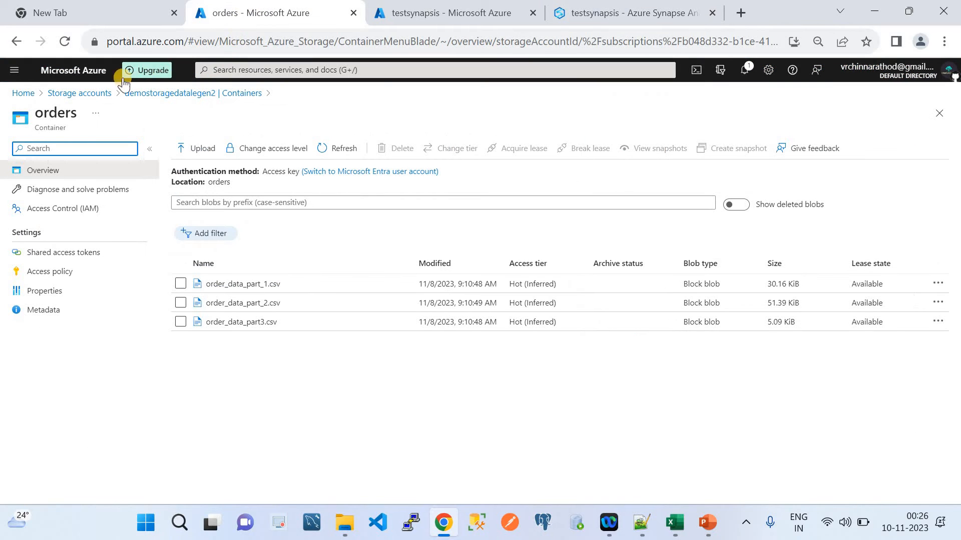
pyautogui.click(89, 93)
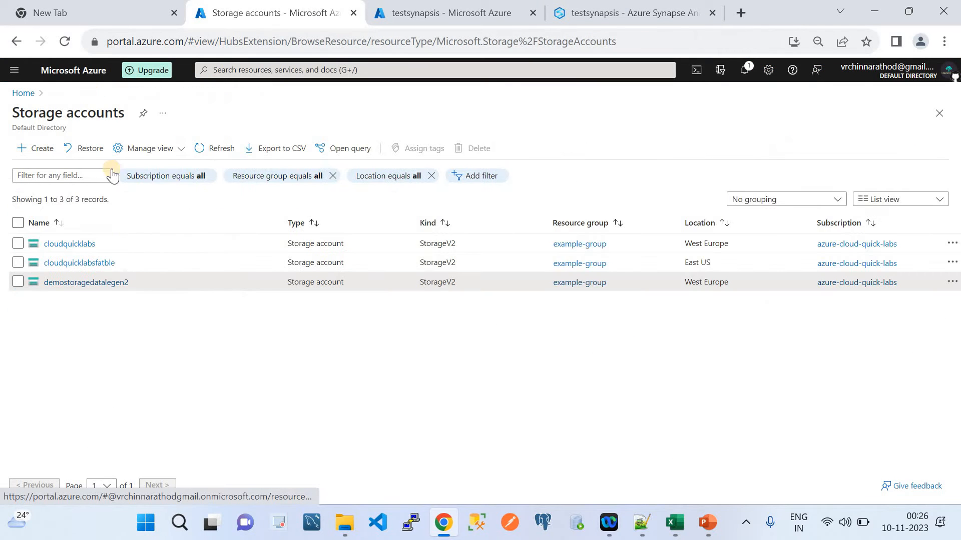
pyautogui.click(79, 281)
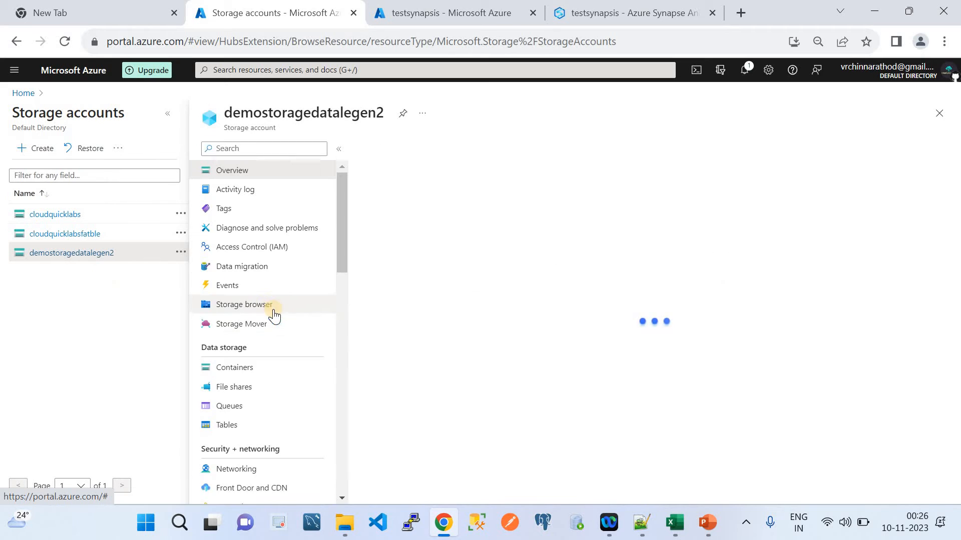
pyautogui.scroll(-2, 263, 392)
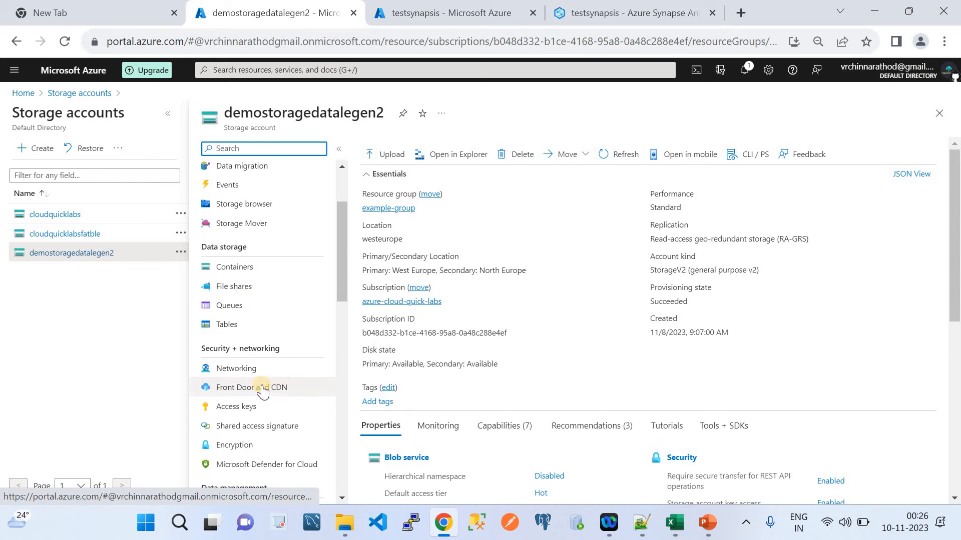
pyautogui.click(259, 428)
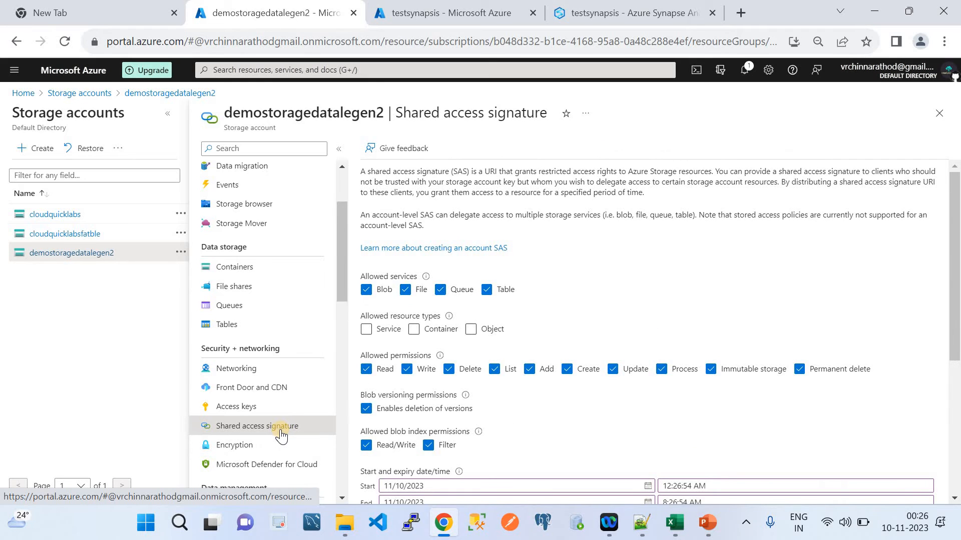
# Step: Allow the Service, Container and Object resource types for the shared access signature
pyautogui.click(368, 330)
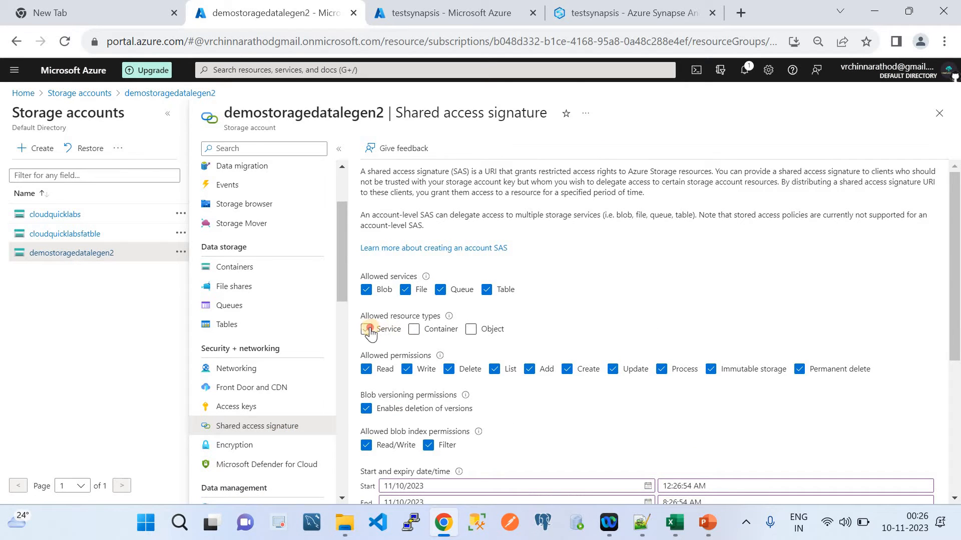
pyautogui.click(413, 330)
pyautogui.click(472, 330)
# Step: Set the signature's expiry date to 11/12/2023 and generate the SAS and connection string
pyautogui.scroll(-4, 468, 337)
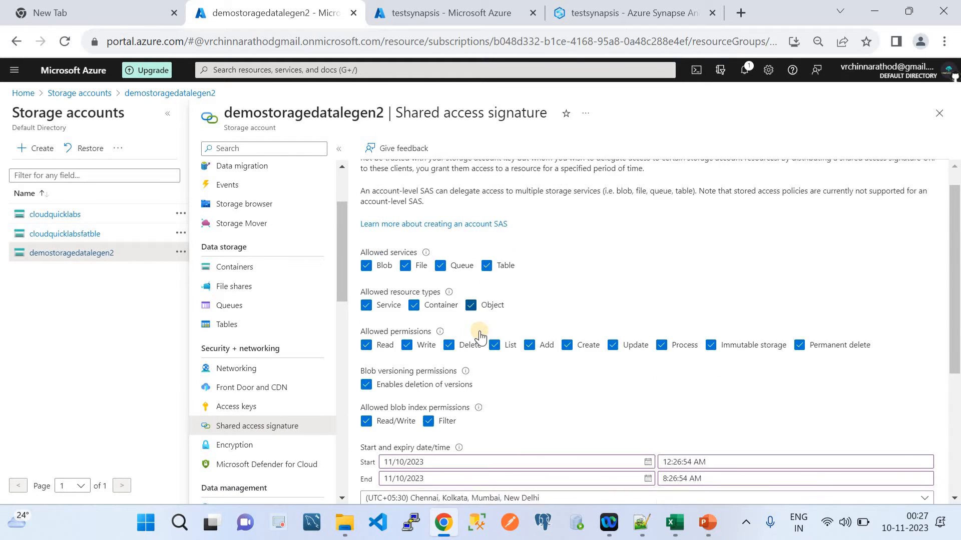
pyautogui.scroll(-1, 480, 331)
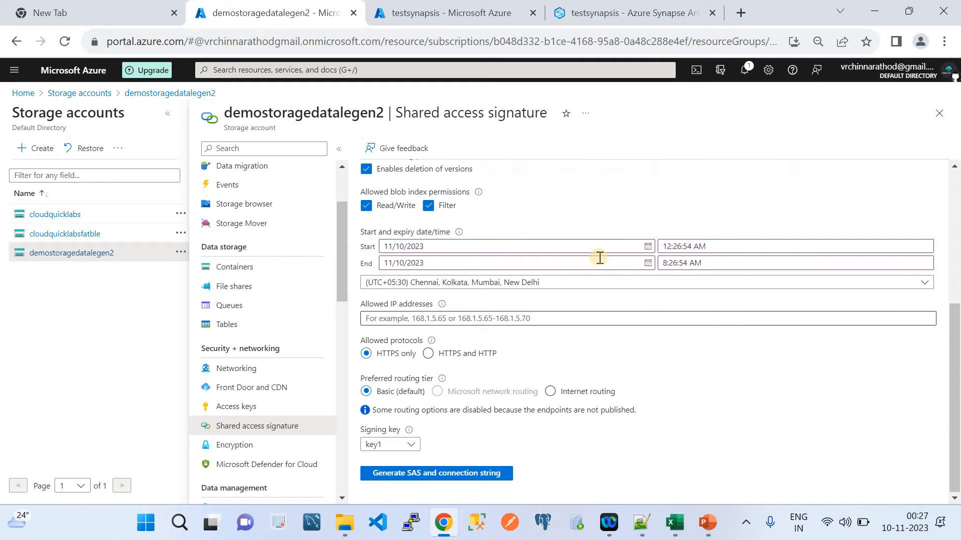
pyautogui.click(652, 264)
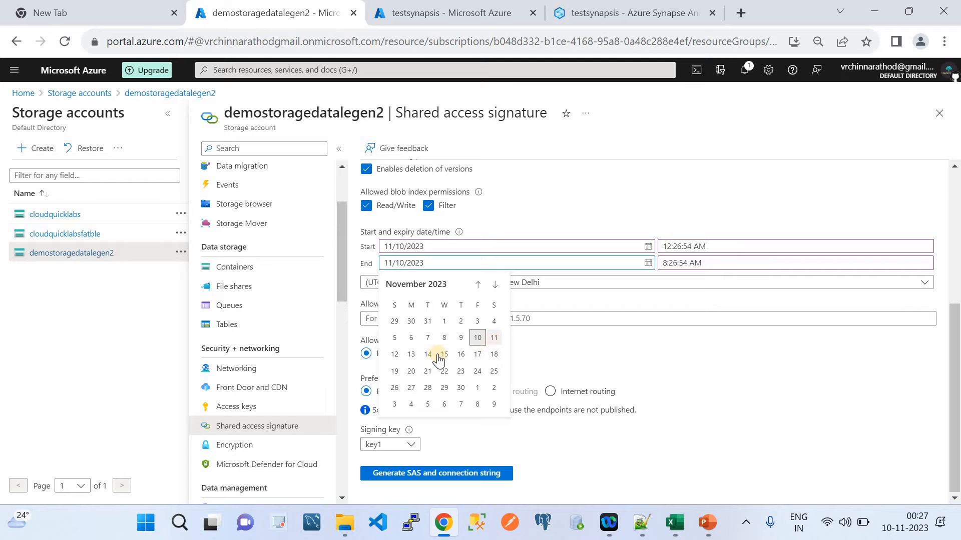
pyautogui.click(394, 355)
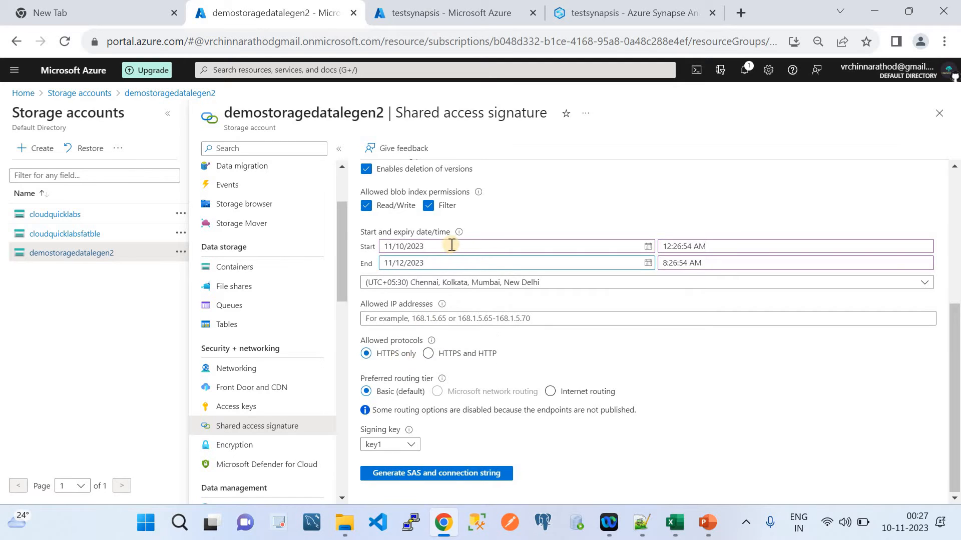
pyautogui.click(443, 475)
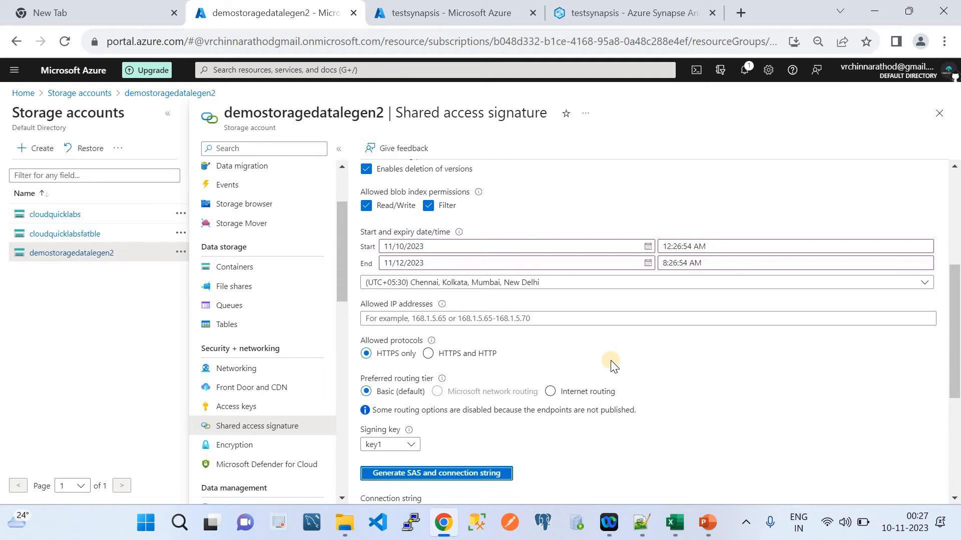
# Step: Copy the blob endpoint URL from the generated connection string and paste it as BlobstorageLink's SAS URL in Synapse
pyautogui.scroll(-5, 609, 364)
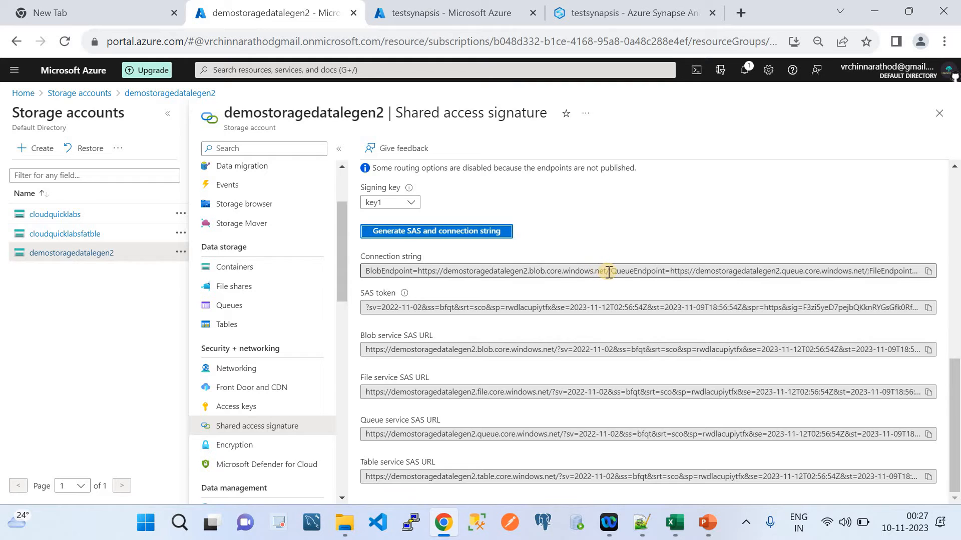
pyautogui.moveTo(609, 271); pyautogui.dragTo(419, 271)
pyautogui.hotkey('ctrl', 'c')
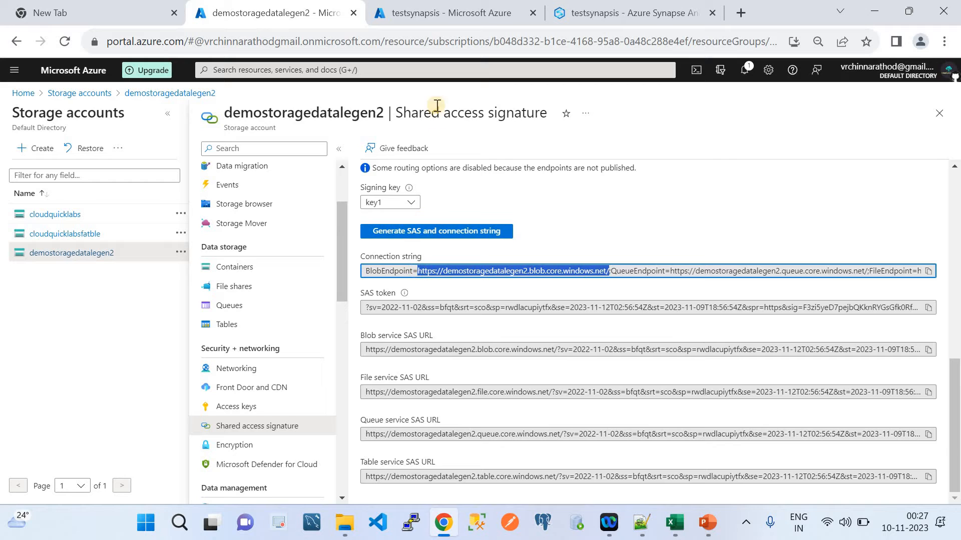
pyautogui.click(604, 17)
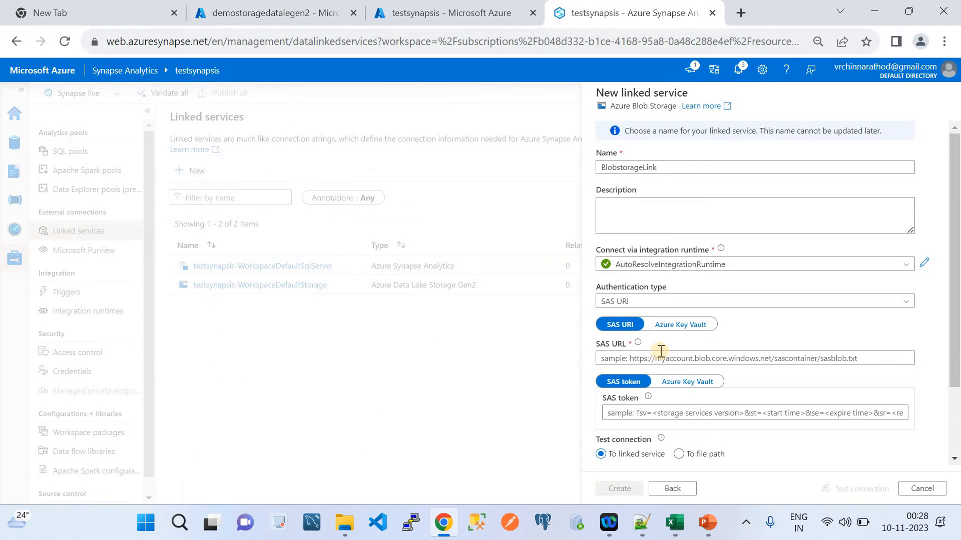
pyautogui.click(646, 356)
pyautogui.hotkey('ctrl', 'v')
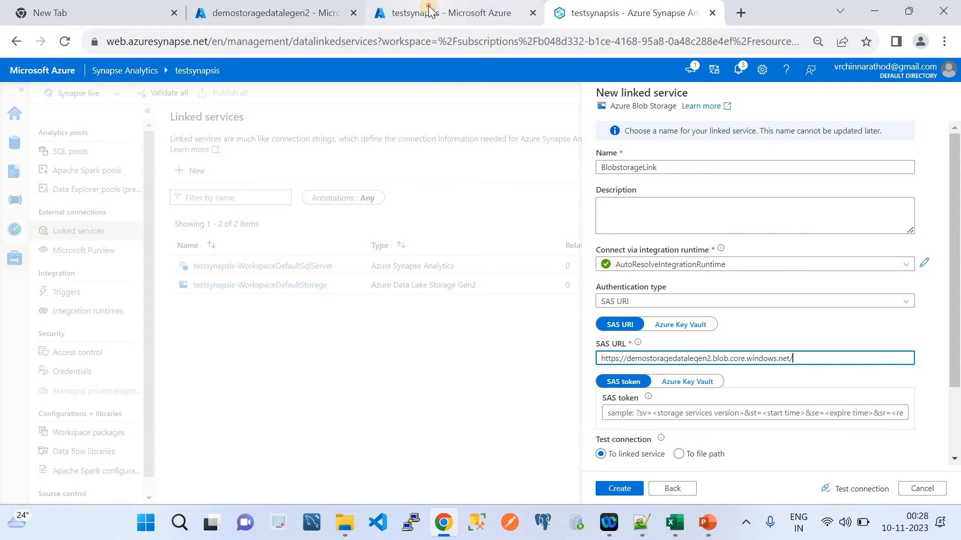
# Step: Copy the SAS token from the Azure portal's shared access signature page and paste it as BlobstorageLink's SAS token in Synapse
pyautogui.click(280, 15)
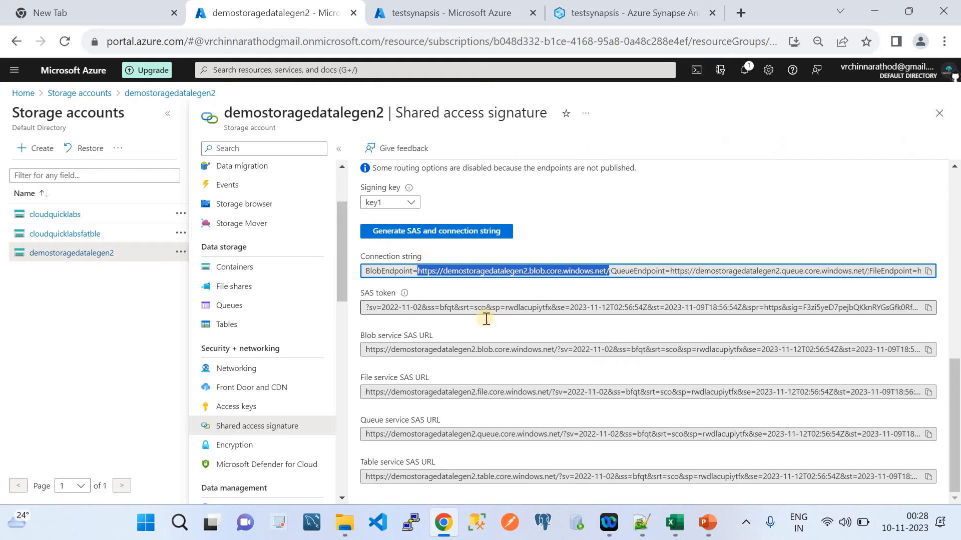
pyautogui.click(928, 308)
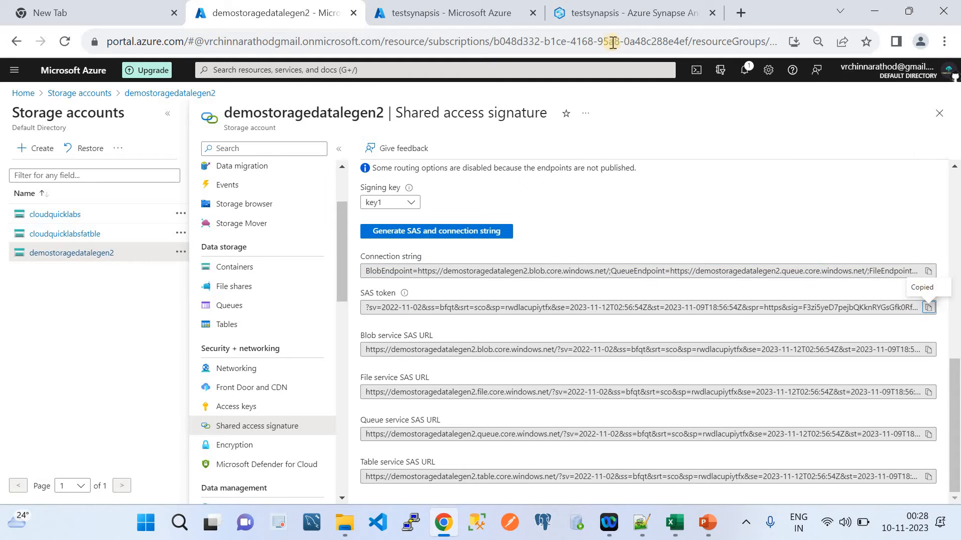
pyautogui.click(608, 14)
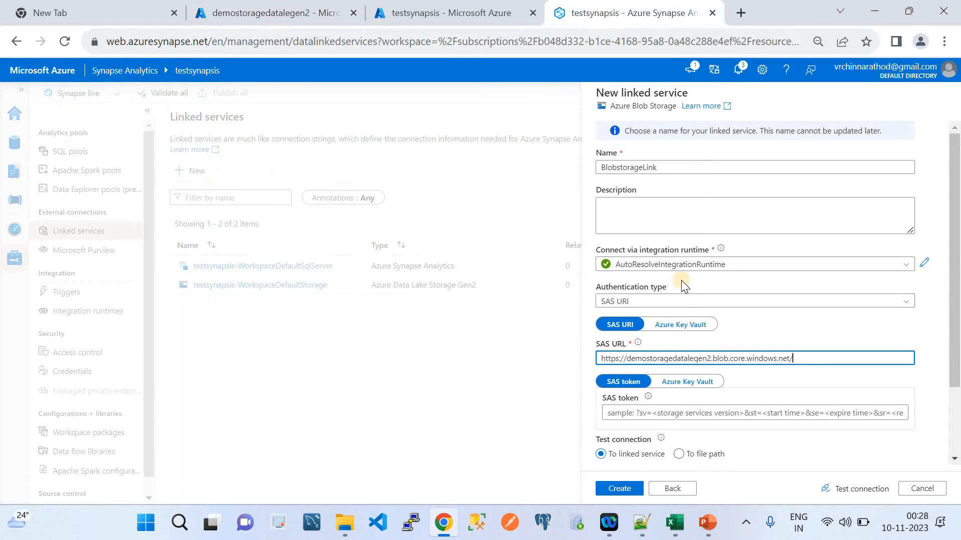
pyautogui.click(666, 413)
pyautogui.hotkey('ctrl', 'v')
# Step: Test the BlobstorageLink connection and create the linked service
pyautogui.scroll(-2, 665, 413)
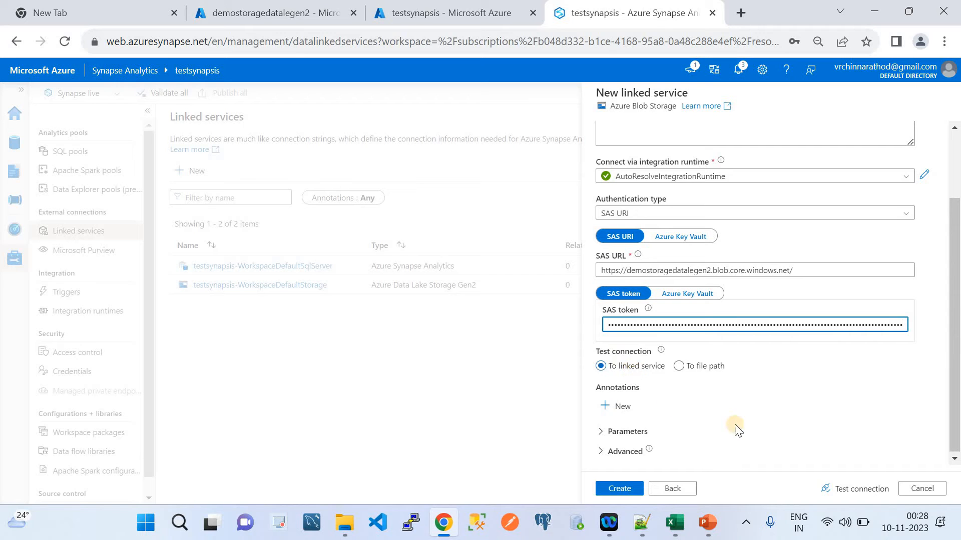
pyautogui.scroll(2, 784, 342)
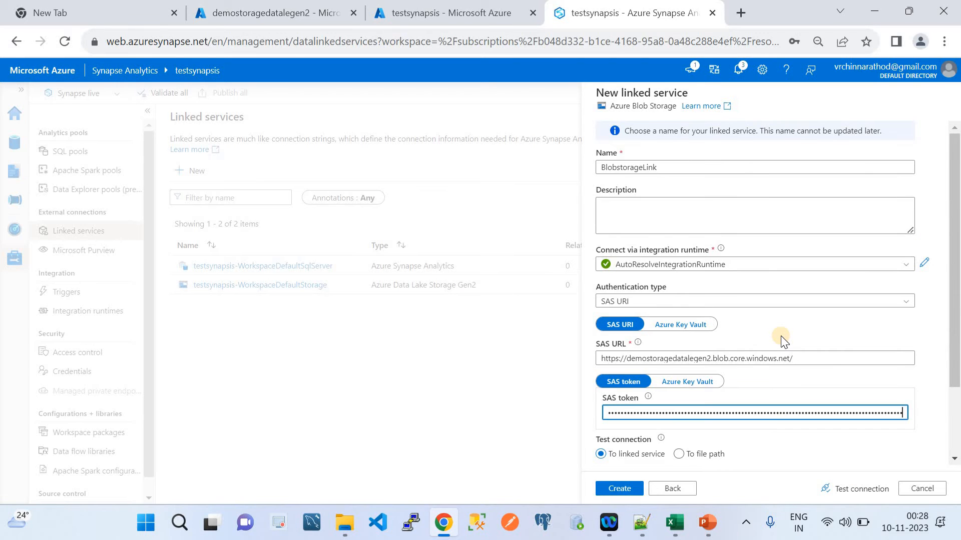
pyautogui.scroll(-2, 783, 342)
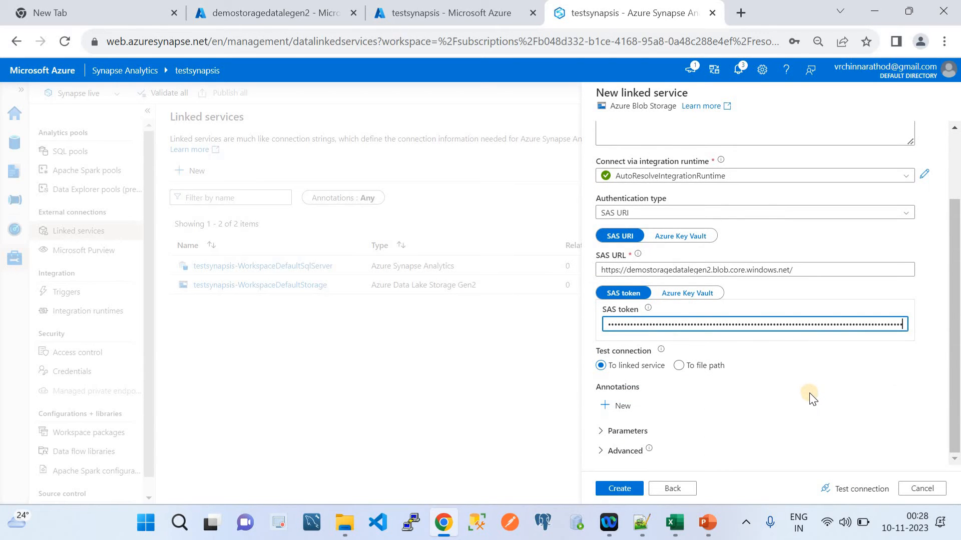
pyautogui.click(844, 488)
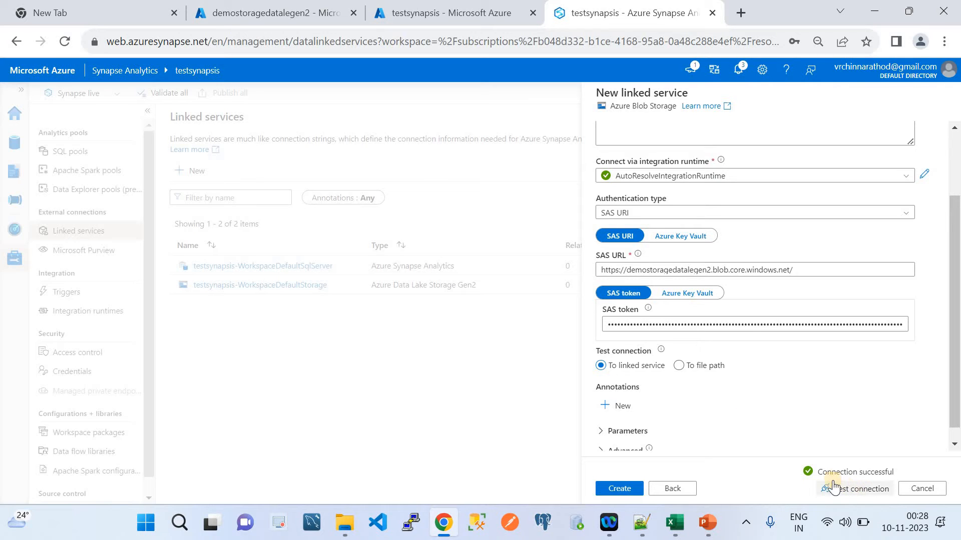
pyautogui.click(628, 489)
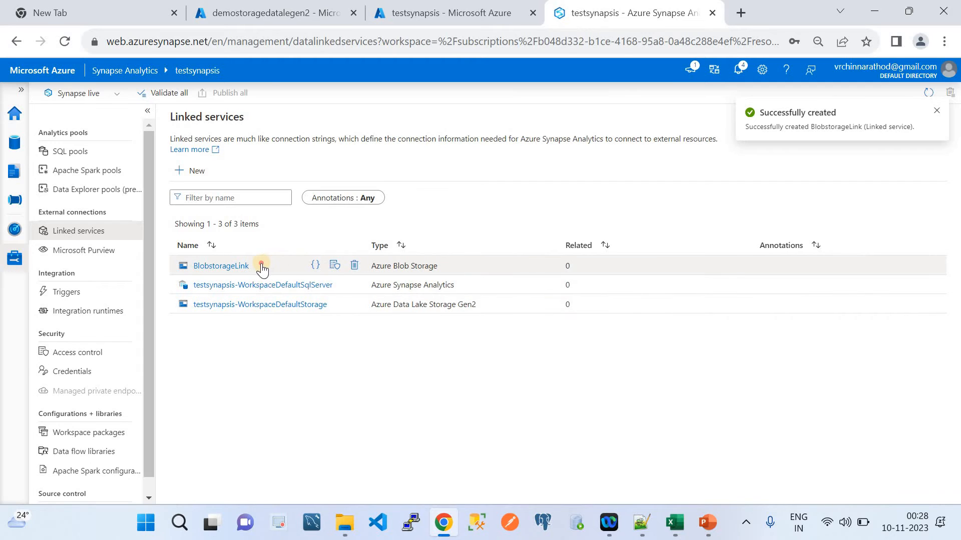
pyautogui.moveTo(262, 265); pyautogui.dragTo(187, 268)
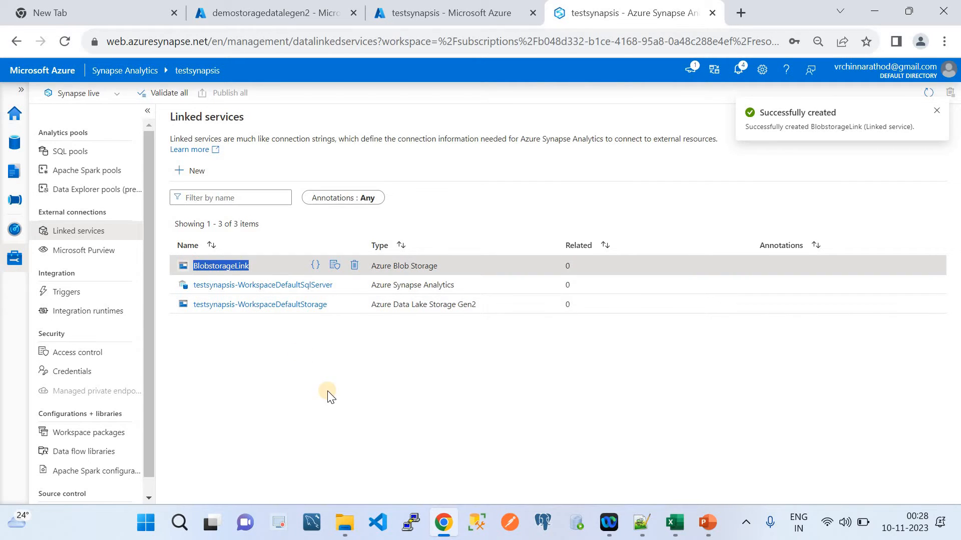
pyautogui.click(704, 524)
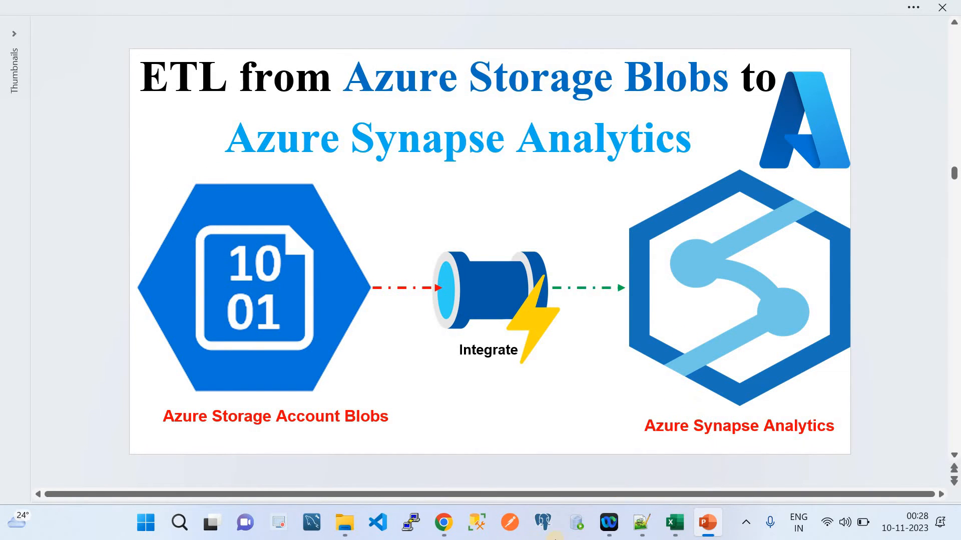
pyautogui.click(444, 522)
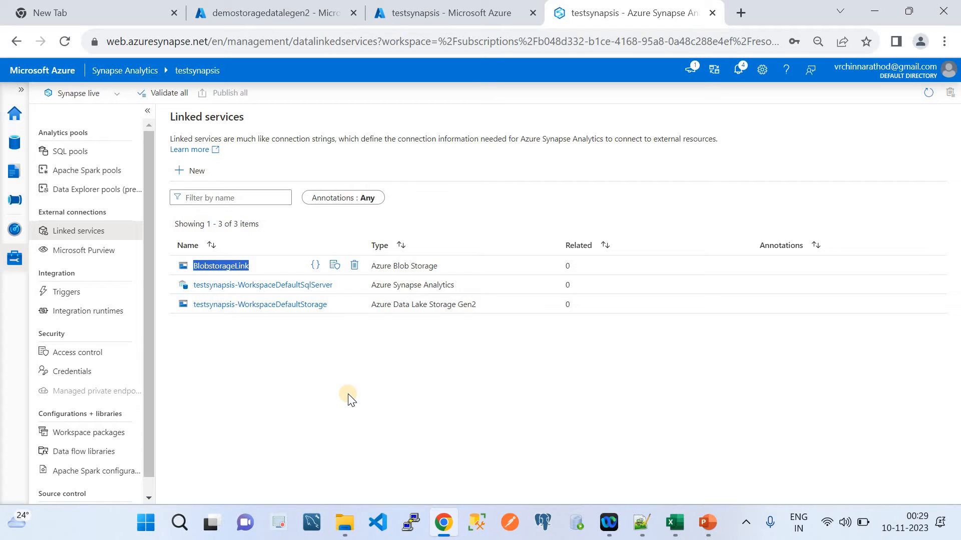
# Step: Start a new linked service of the Azure Synapse Analytics type, searching the connectors for "Syn"
pyautogui.click(179, 173)
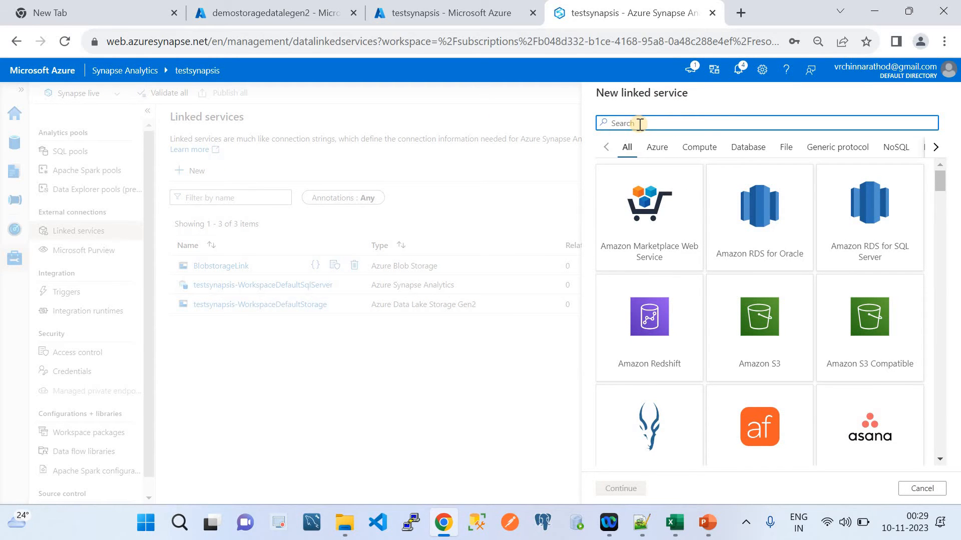
pyautogui.write('Syn')
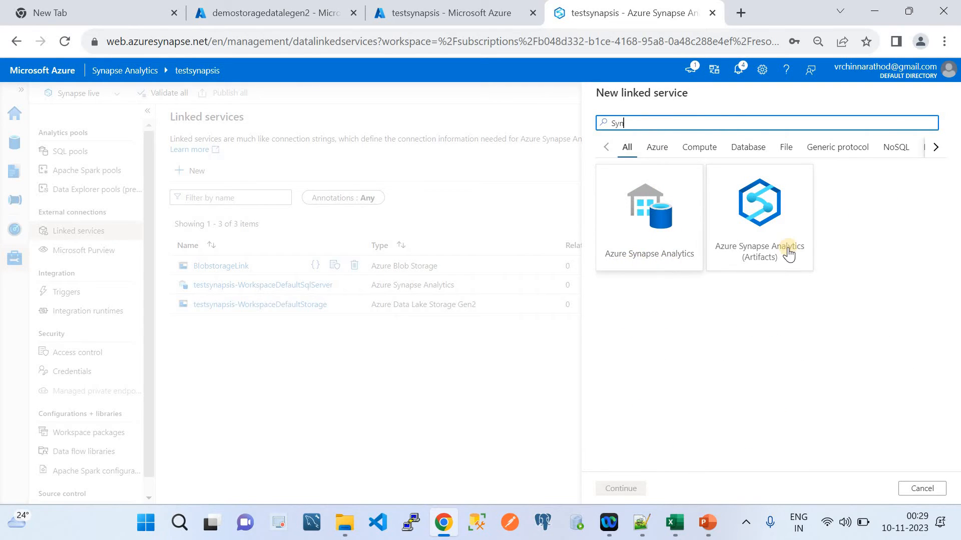
pyautogui.click(650, 249)
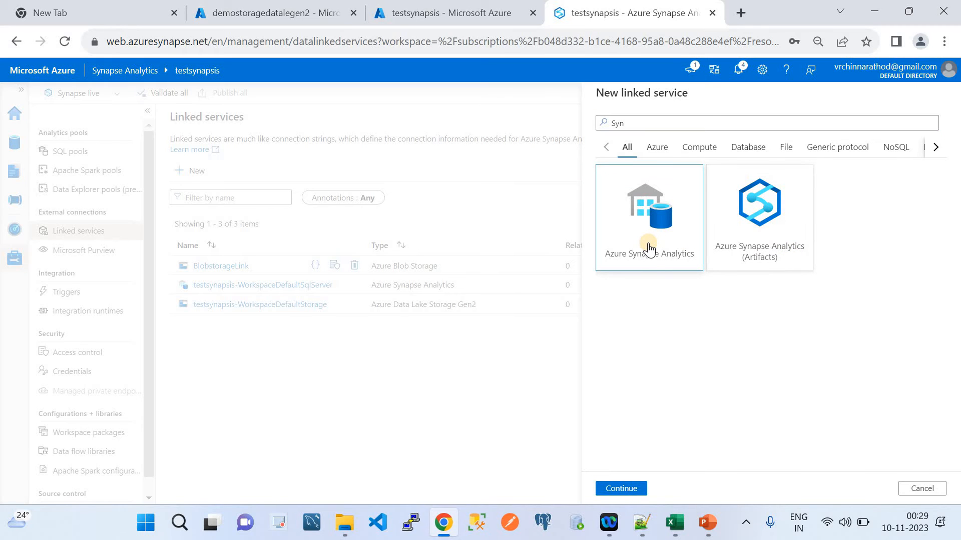
pyautogui.click(623, 488)
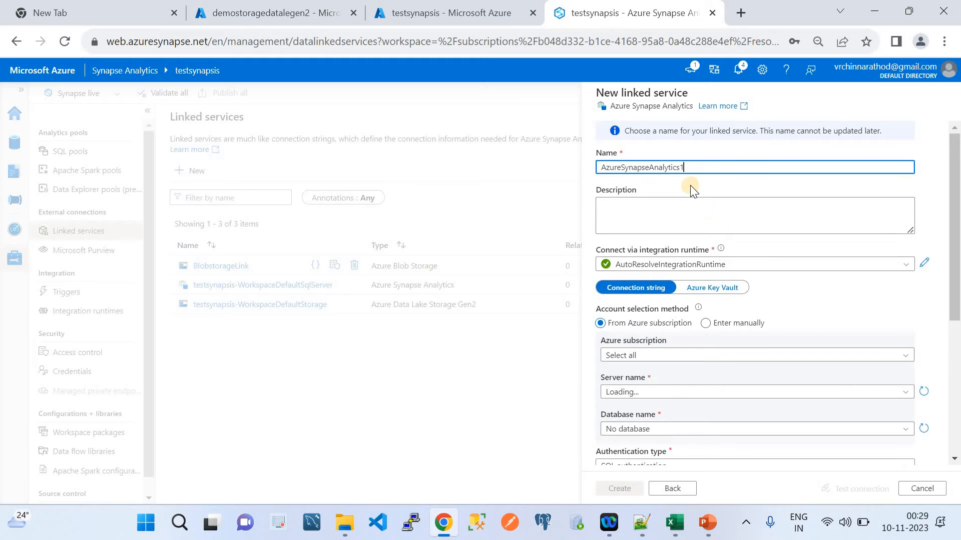
# Step: Name the new linked service SynapseAnalytics and select AutoResolveIntegrationRuntime as its integration runtime
pyautogui.press('BackSpace')
pyautogui.press('BackSpace')
pyautogui.press('BackSpace')
pyautogui.press('BackSpace')
pyautogui.press('BackSpace')
pyautogui.press('BackSpace')
pyautogui.press('BackSpace')
pyautogui.press('BackSpace')
pyautogui.press('BackSpace')
pyautogui.press('BackSpace')
pyautogui.press('BackSpace')
pyautogui.press('BackSpace')
pyautogui.press('BackSpace')
pyautogui.press('BackSpace')
pyautogui.press('BackSpace')
pyautogui.press('BackSpace')
pyautogui.press('BackSpace')
pyautogui.press('BackSpace')
pyautogui.press('BackSpace')
pyautogui.press('BackSpace')
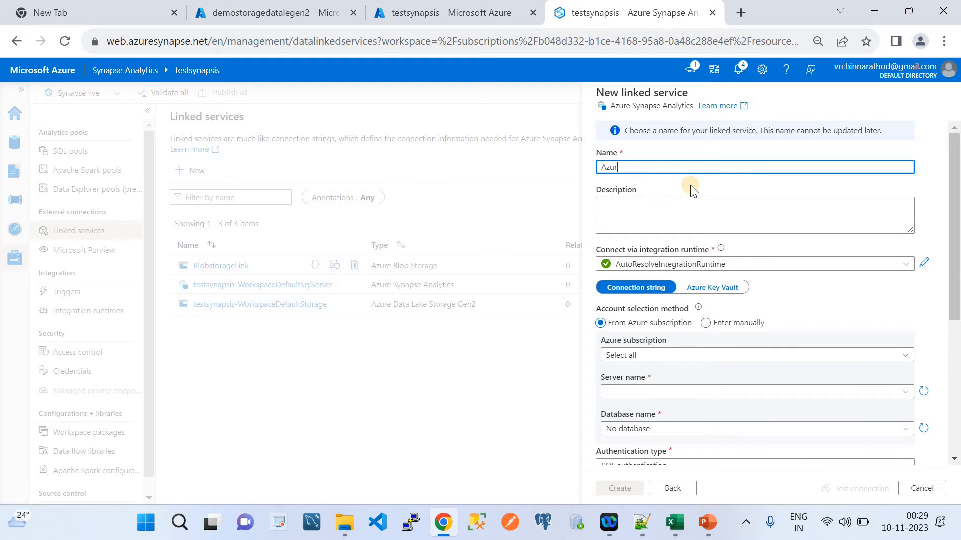
pyautogui.write('Sy')
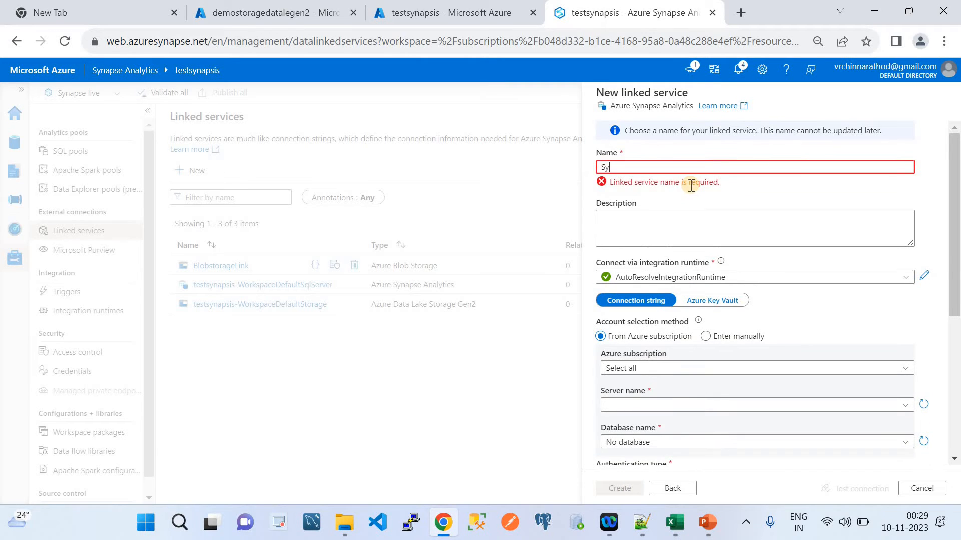
pyautogui.write('napse')
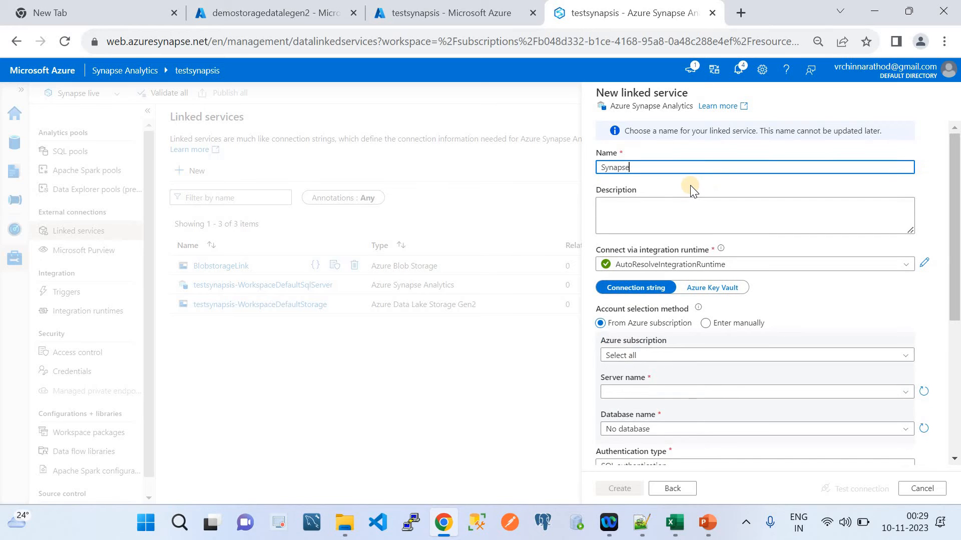
pyautogui.write('Analytics')
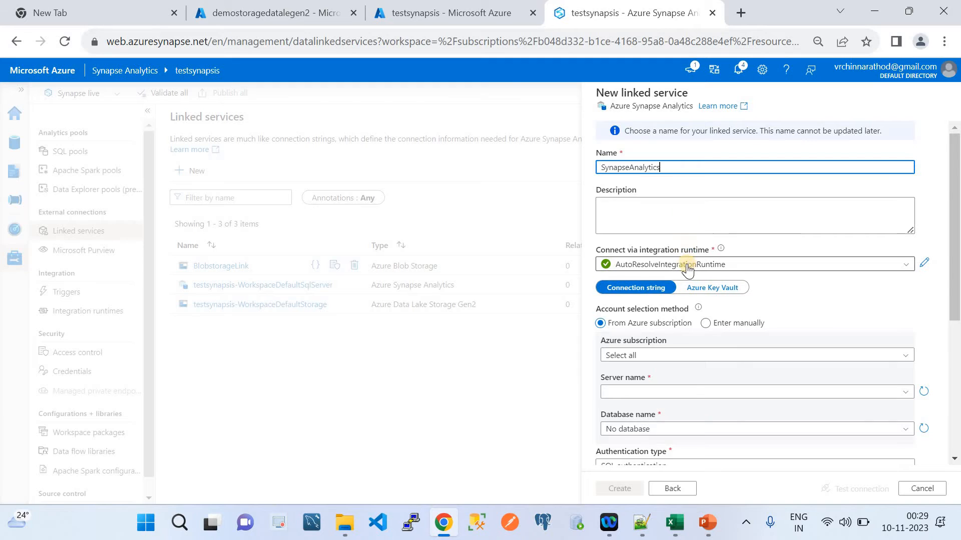
pyautogui.click(676, 265)
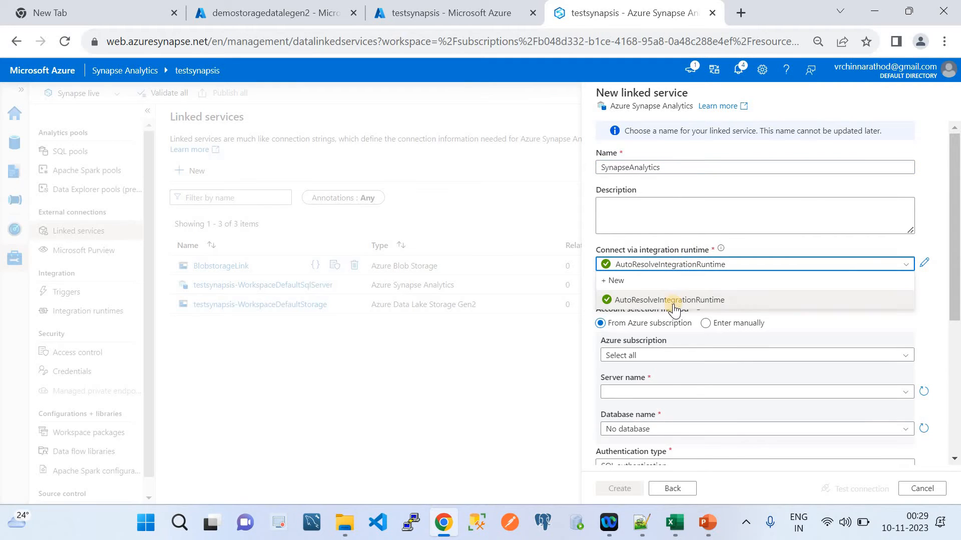
pyautogui.click(672, 303)
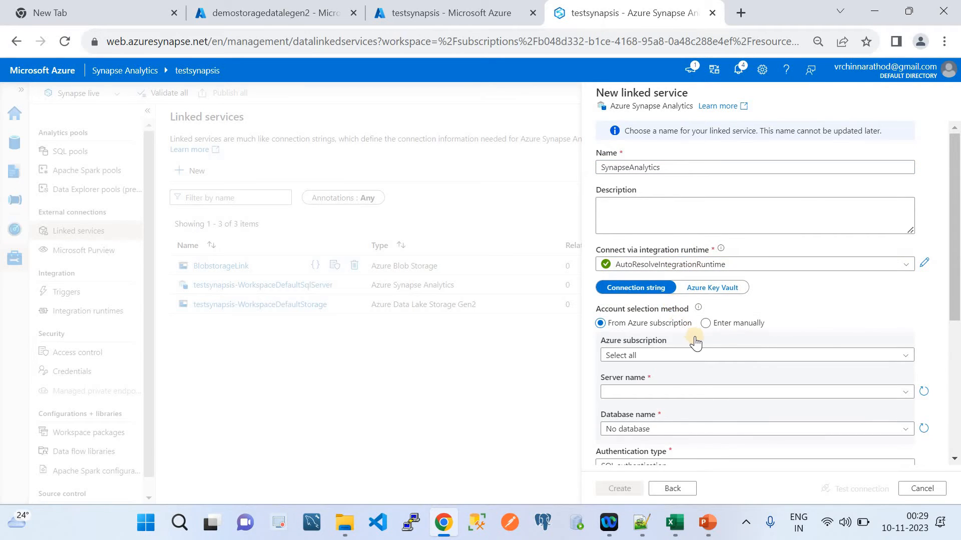
# Step: Point the linked service to the cloudquicklabs database on the testsynapsis Synapse workspace in the azure-cloud-quick-labs subscription
pyautogui.scroll(-1, 667, 341)
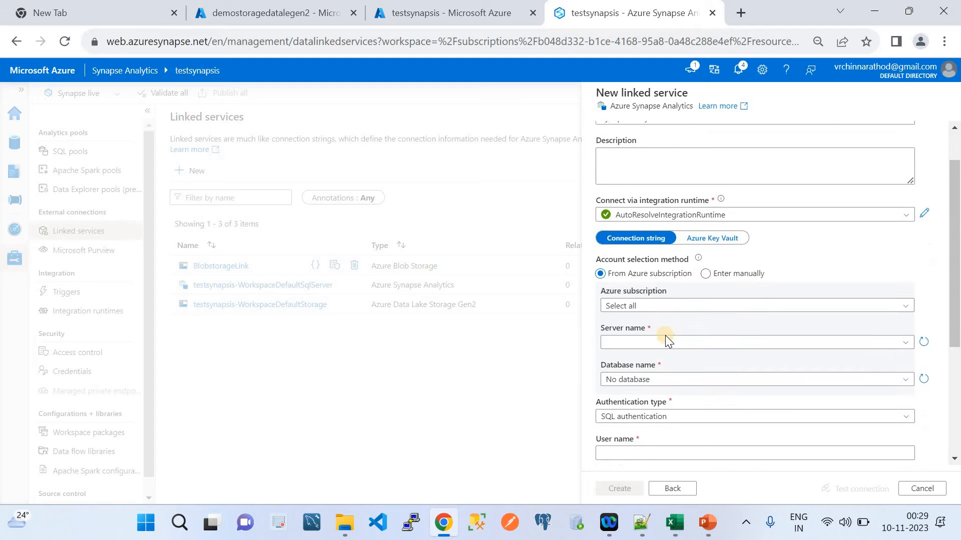
pyautogui.scroll(-1, 665, 335)
pyautogui.click(637, 279)
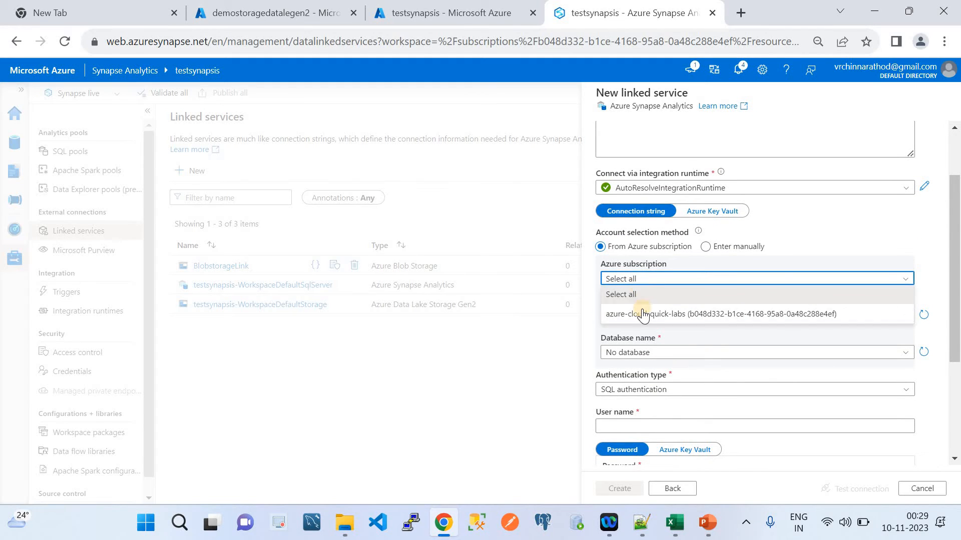
pyautogui.click(644, 315)
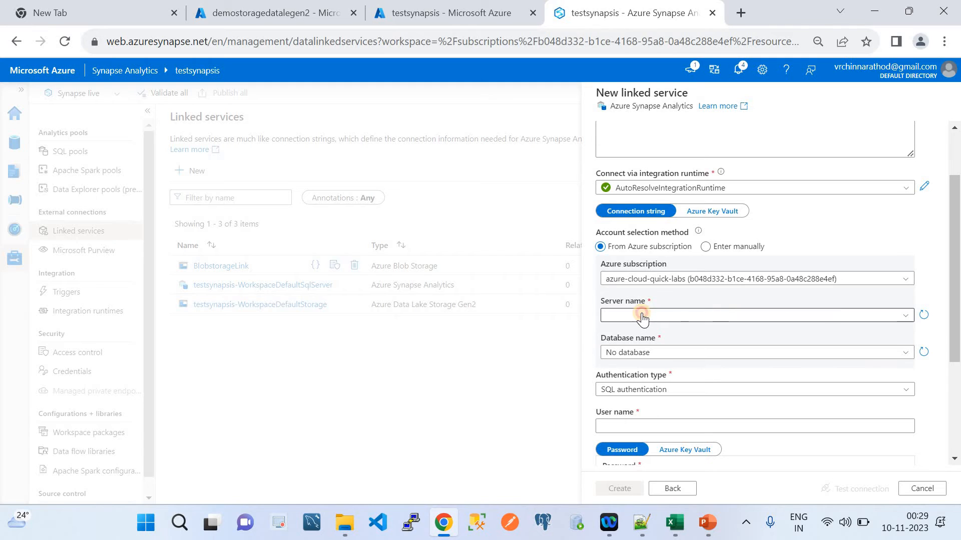
pyautogui.click(643, 316)
pyautogui.click(650, 332)
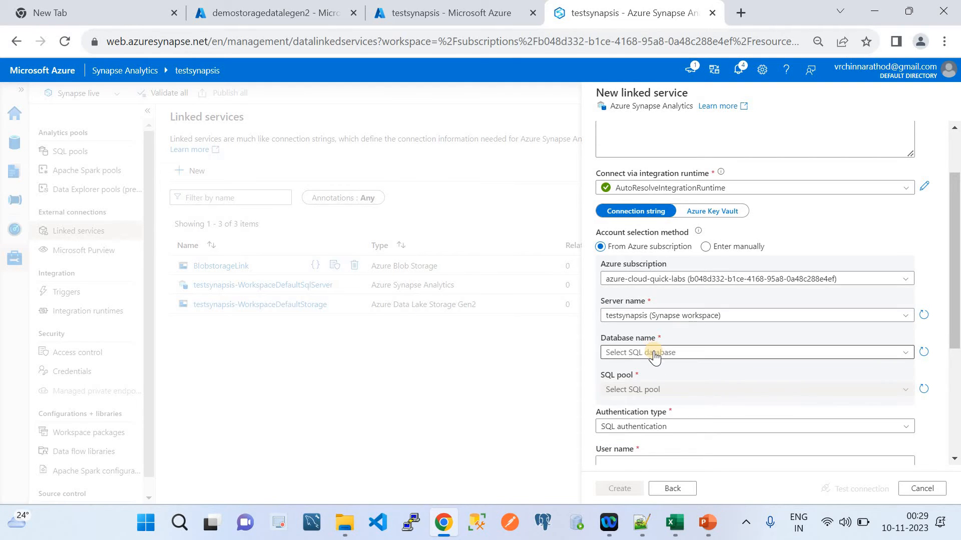
pyautogui.click(655, 353)
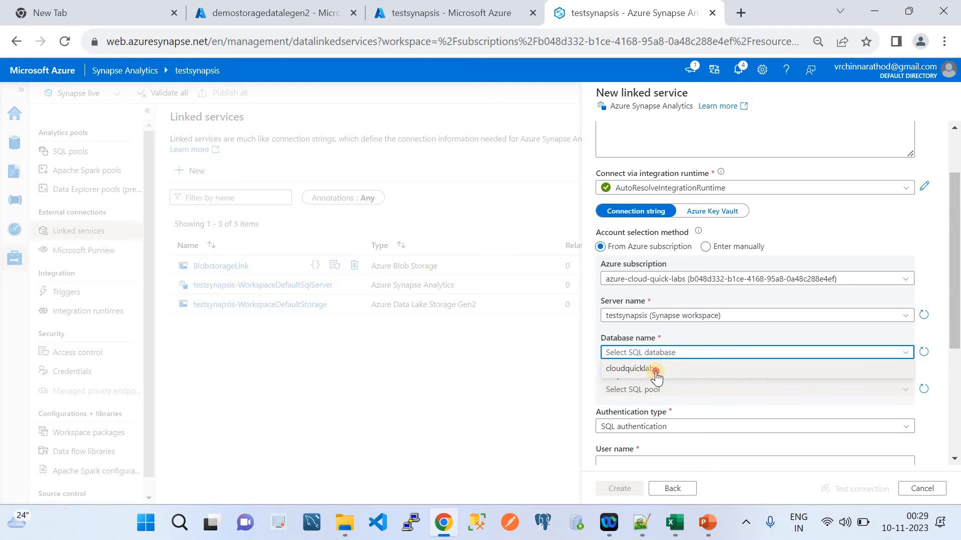
pyautogui.click(654, 368)
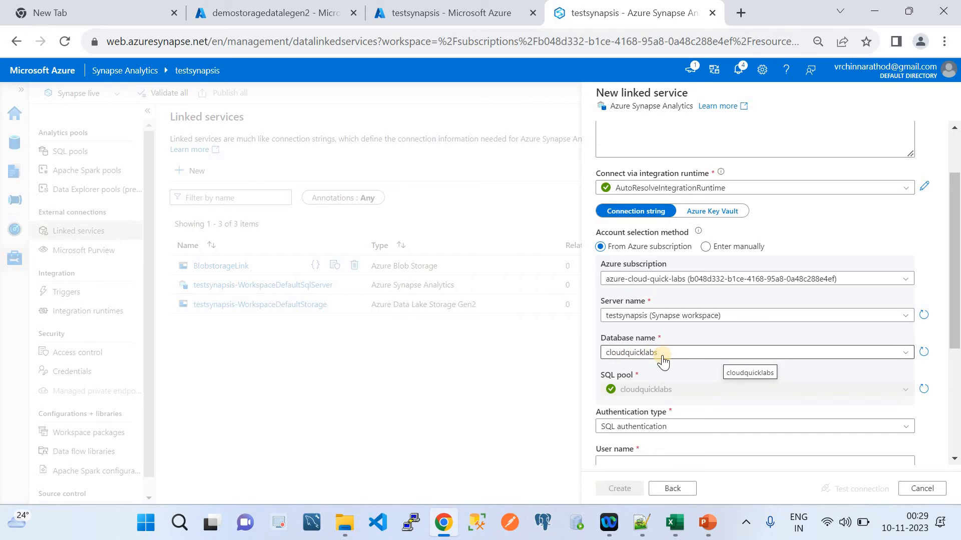
# Step: Select SQL authentication as the authentication type for the SynapseAnalytics linked service
pyautogui.scroll(-2, 666, 361)
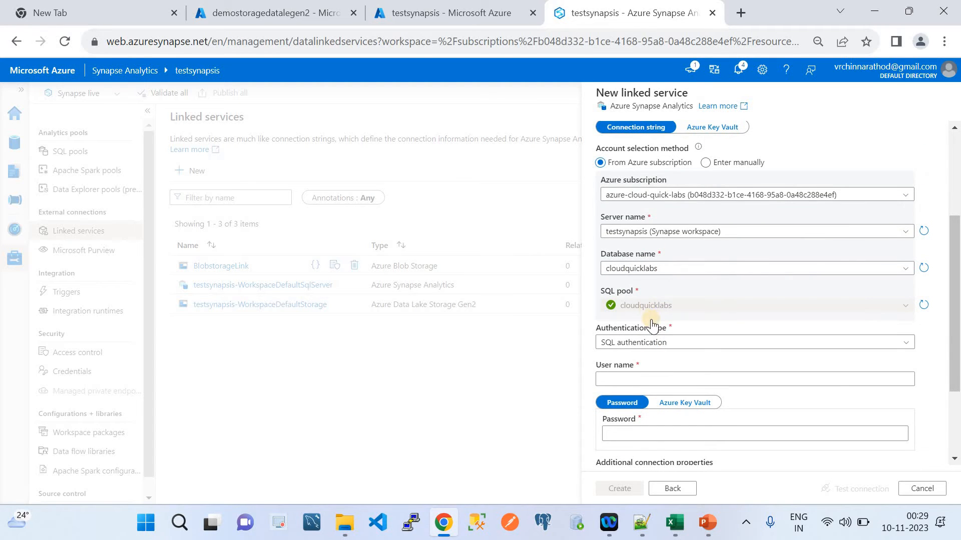
pyautogui.scroll(-2, 660, 349)
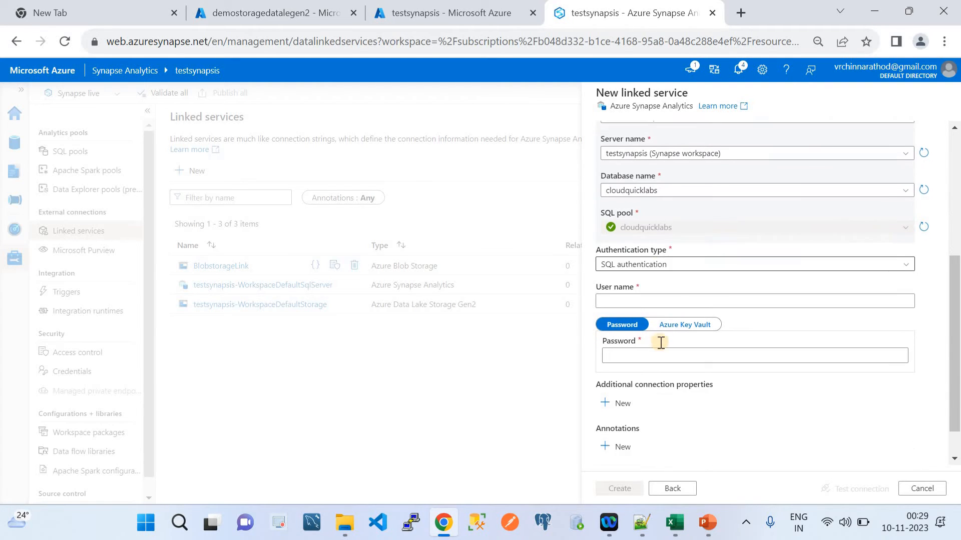
pyautogui.click(624, 256)
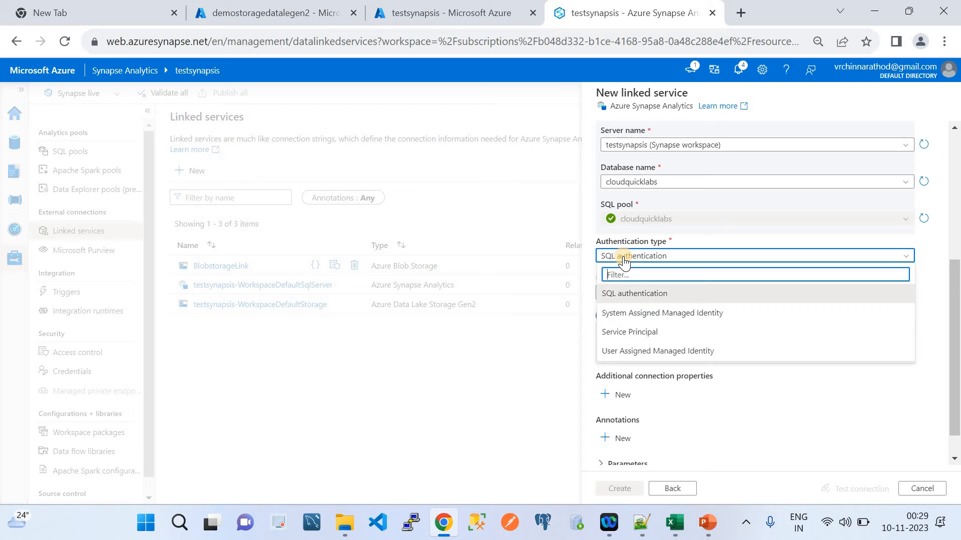
pyautogui.click(642, 295)
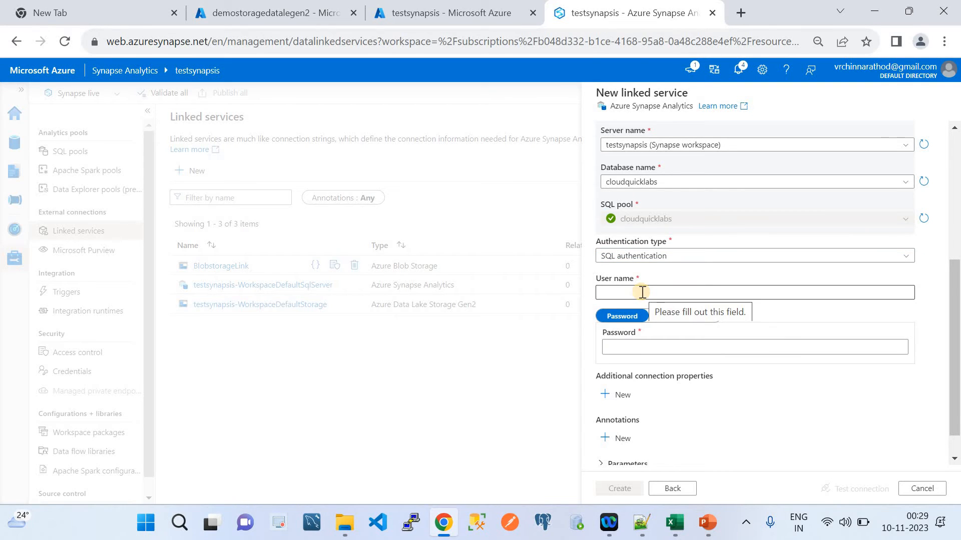
# Step: Copy the SQL admin username from the testsynapsis workspace overview and enter it, sqladminuser, as the linked service's user name
pyautogui.click(428, 14)
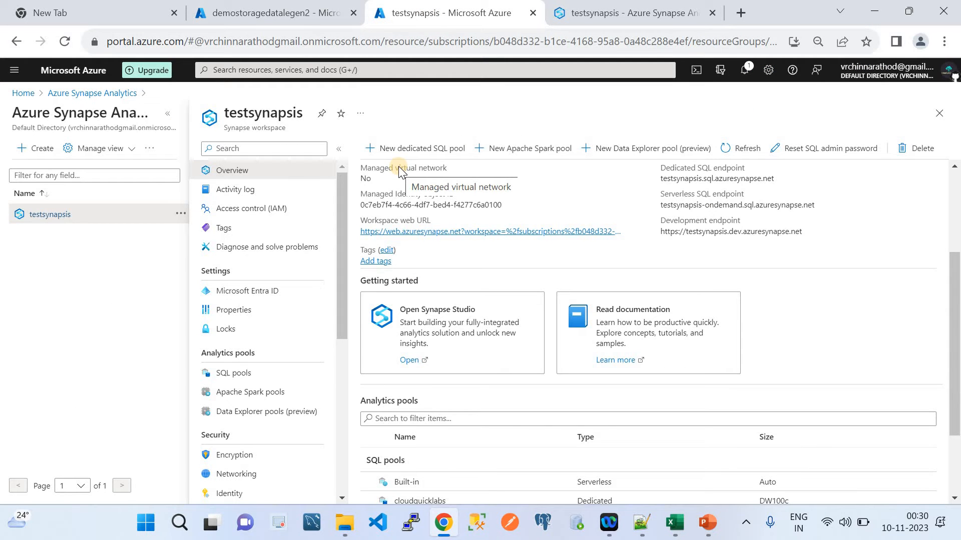
pyautogui.scroll(3, 633, 225)
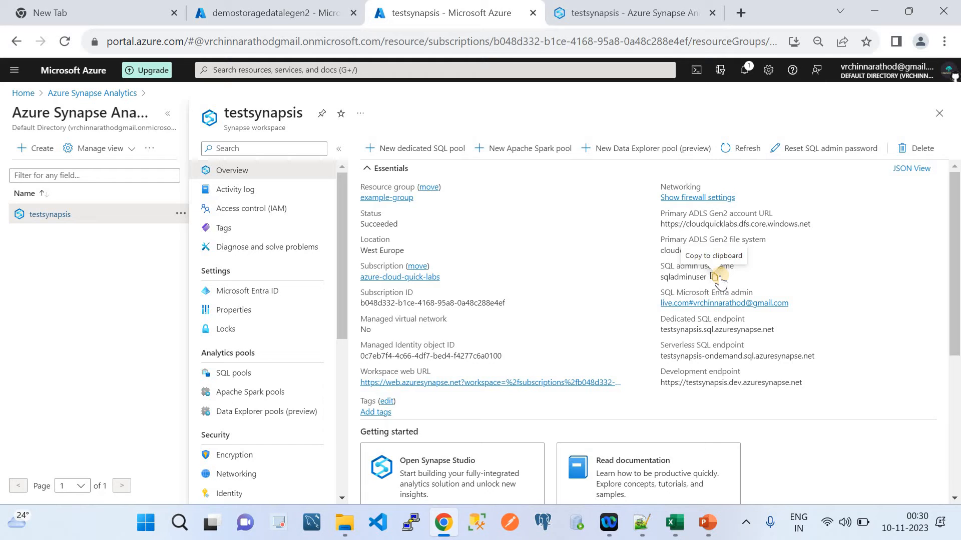
pyautogui.click(714, 277)
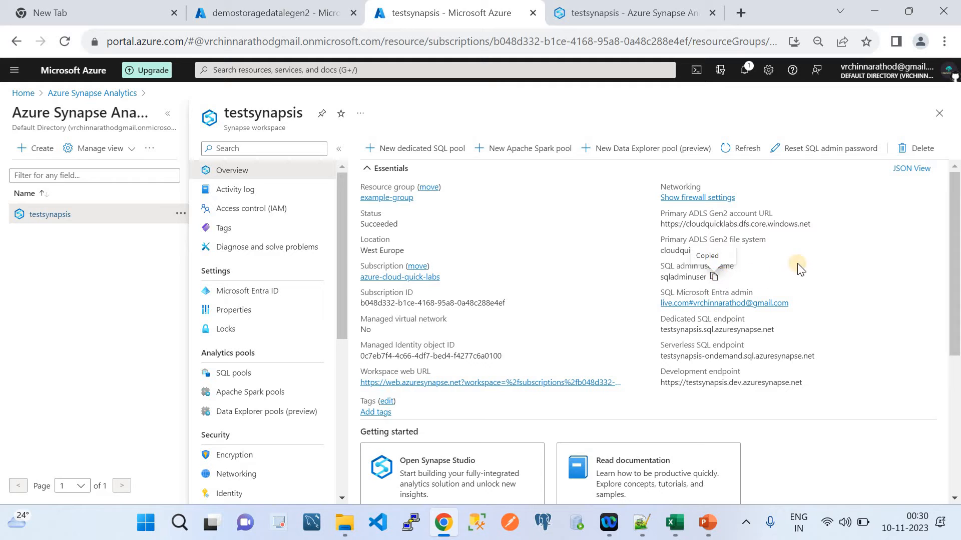
pyautogui.click(617, 6)
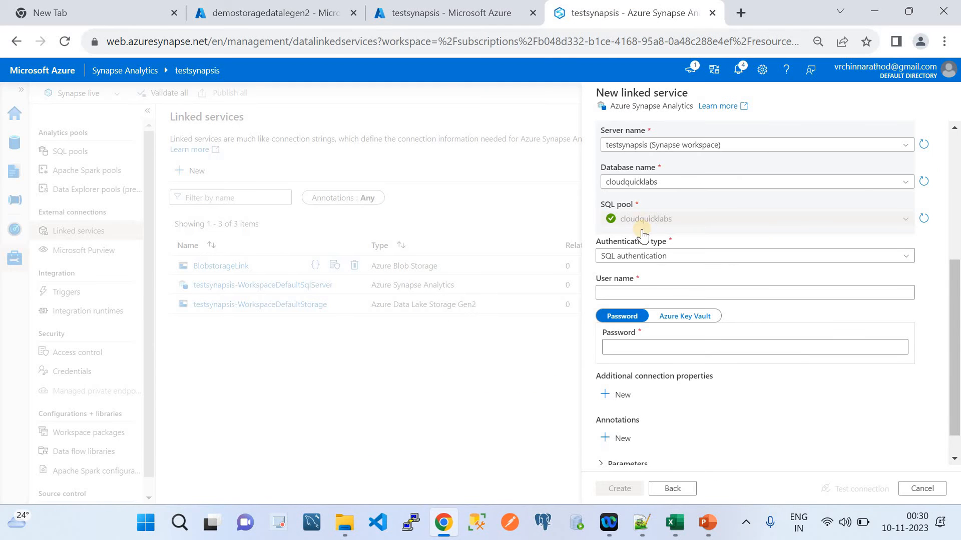
pyautogui.click(633, 293)
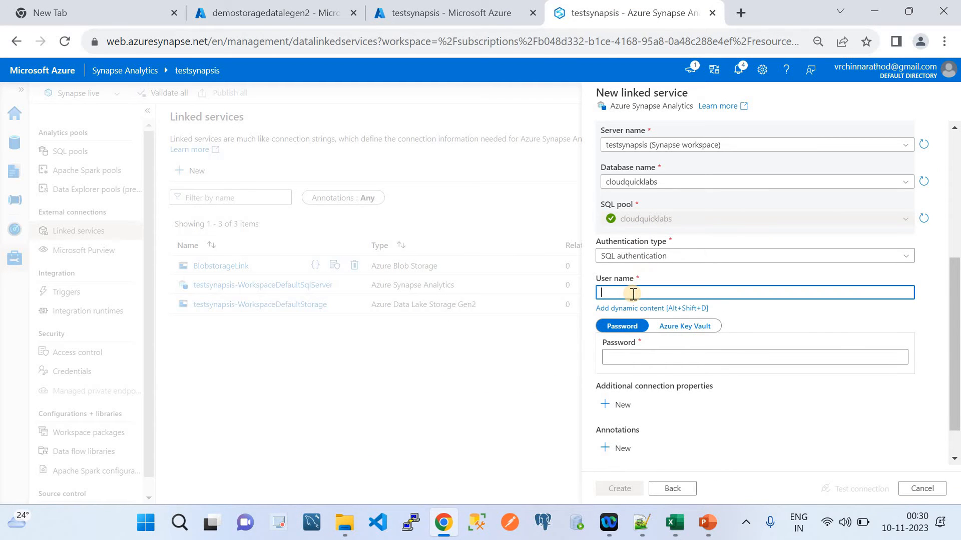
pyautogui.hotkey('ctrl', 'v')
pyautogui.click(641, 355)
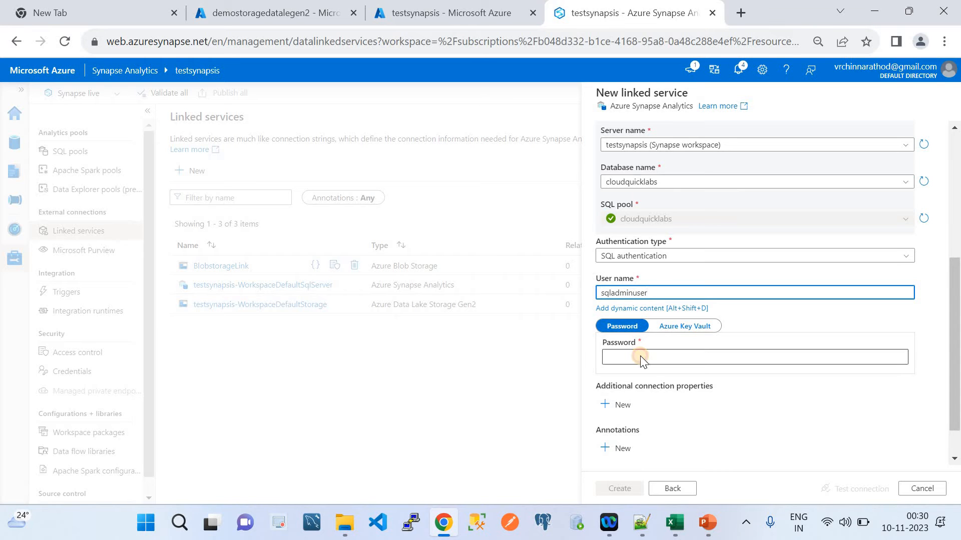
pyautogui.click(414, 7)
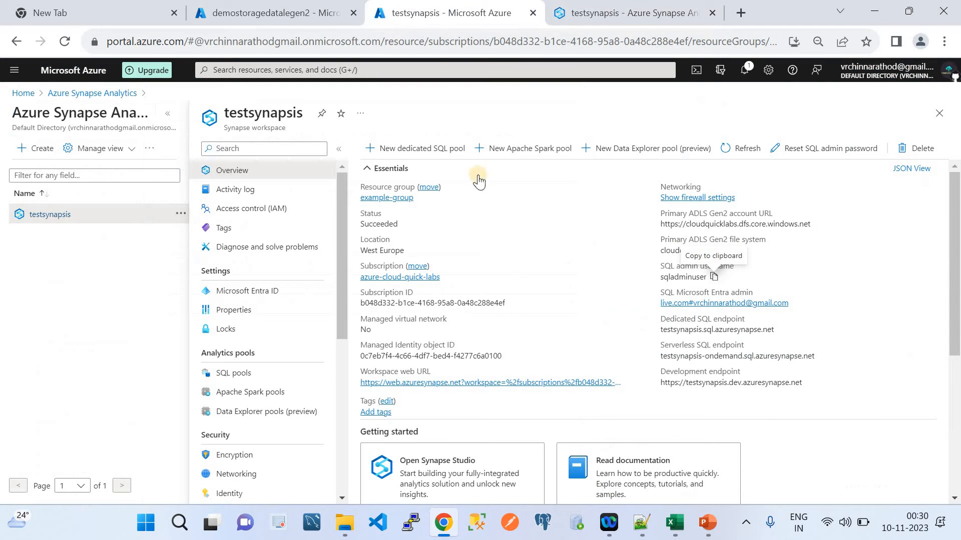
pyautogui.click(712, 277)
pyautogui.click(633, 12)
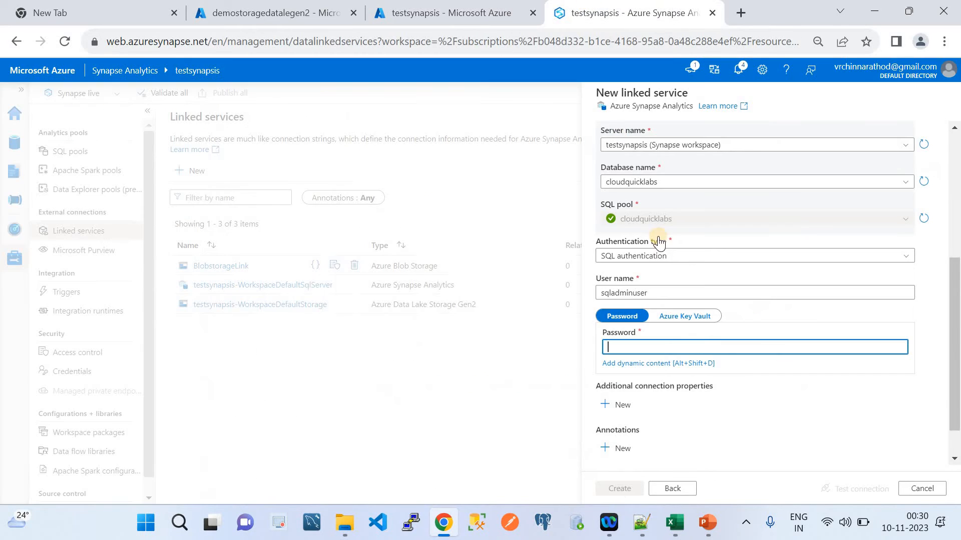
pyautogui.click(447, 14)
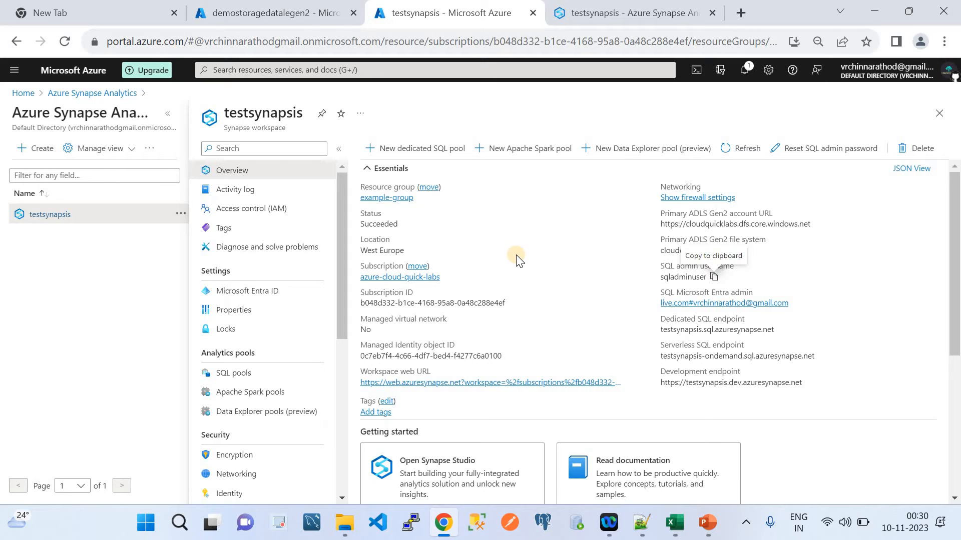
pyautogui.click(591, 7)
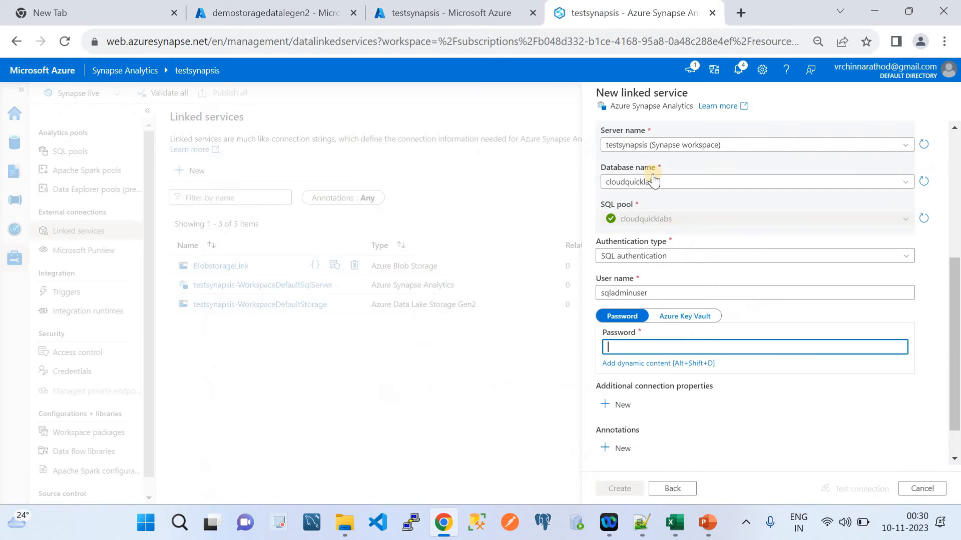
# Step: Enter the SQL admin account's password for the SynapseAnalytics linked service
pyautogui.click(646, 344)
pyautogui.write('••••')
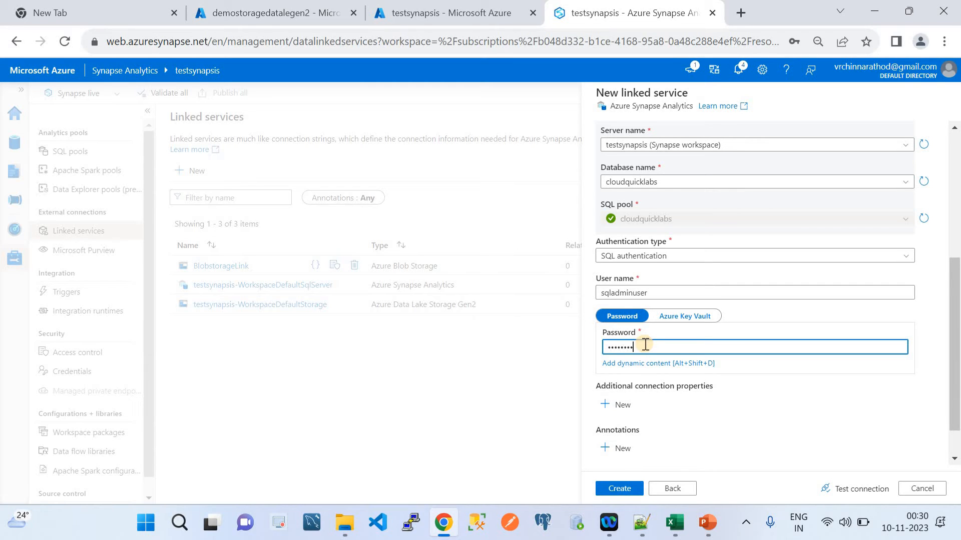
pyautogui.write('••')
# Step: Test the connection of the SynapseAnalytics linked service and create it
pyautogui.scroll(-1, 754, 408)
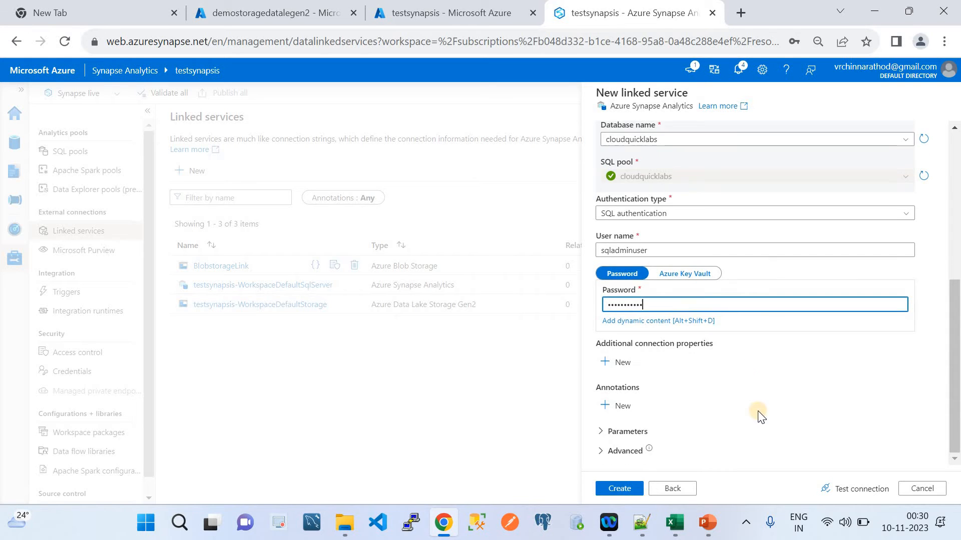
pyautogui.click(829, 490)
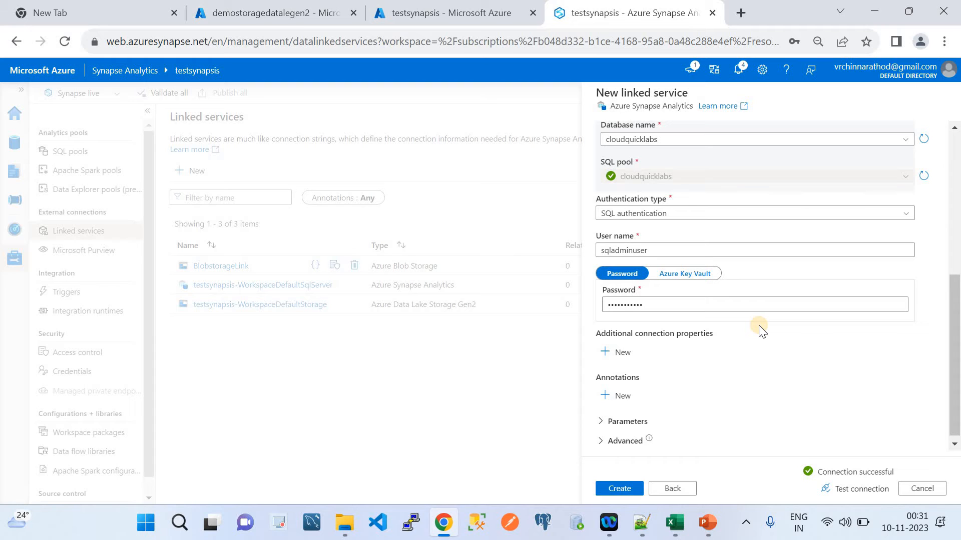
pyautogui.click(620, 489)
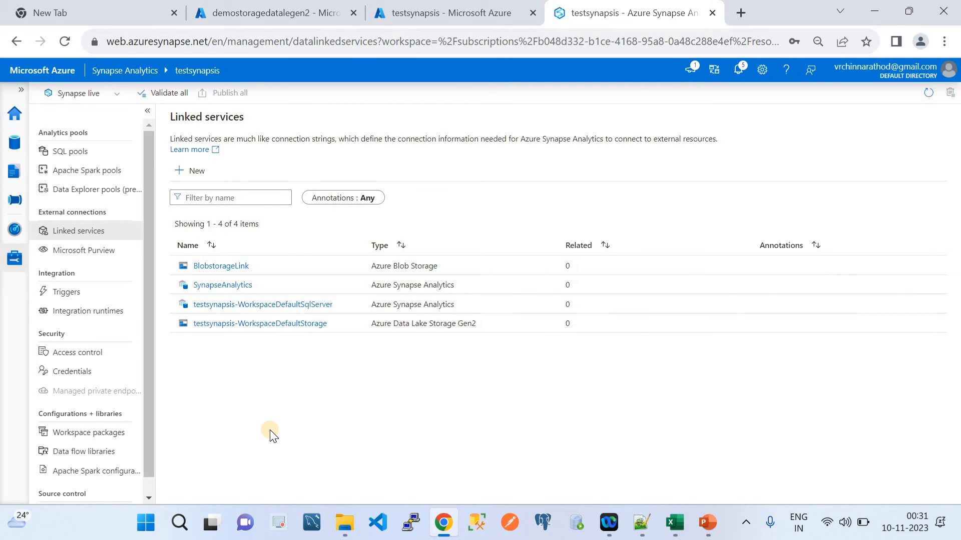
# Step: Go to the Integrate hub and close the open SQL script 2 and SQL script 1
pyautogui.click(13, 203)
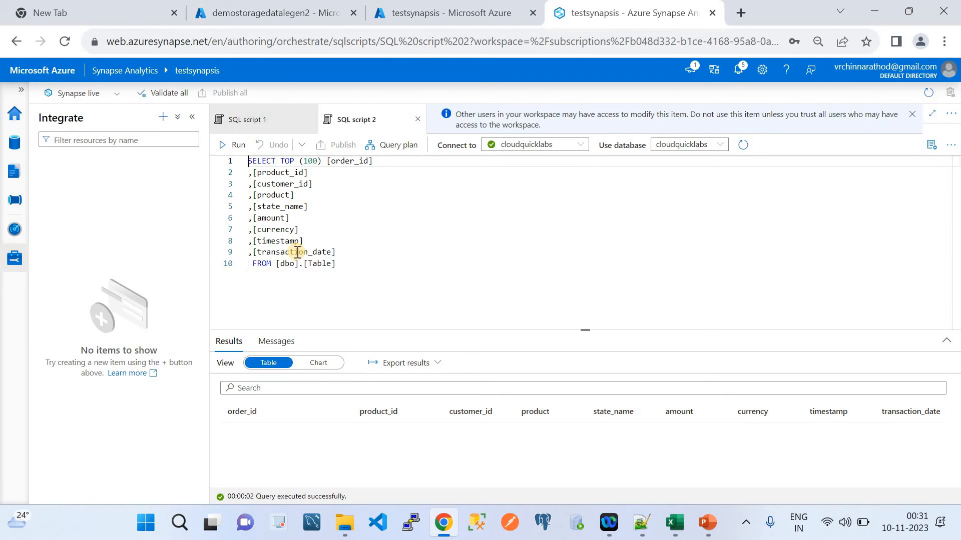
pyautogui.click(418, 119)
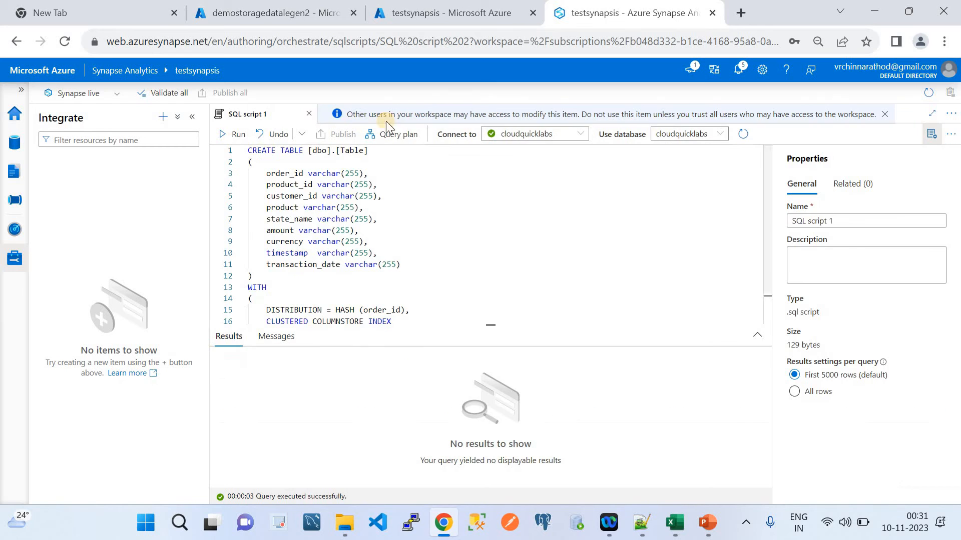
pyautogui.click(309, 113)
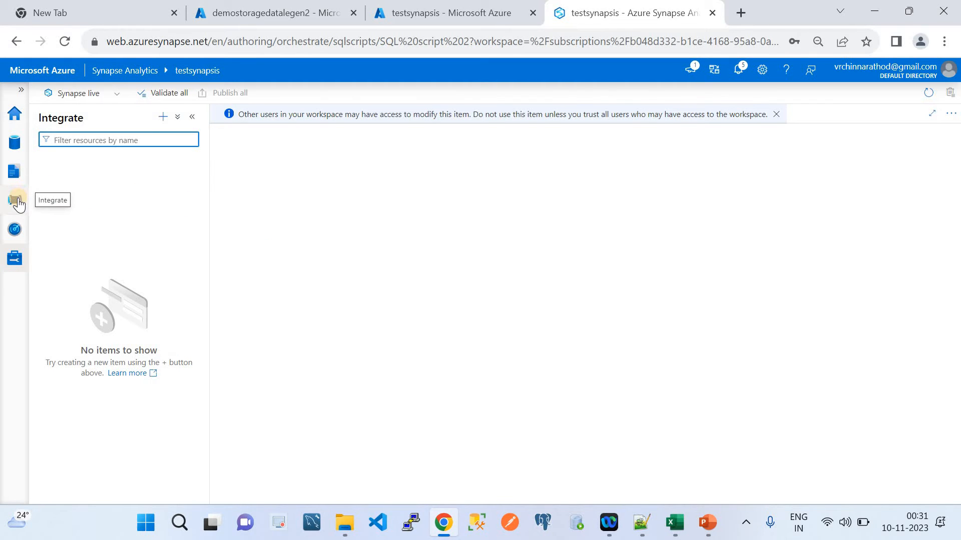
# Step: Create a new pipeline in the Integrate hub and name it BlobToSynapse
pyautogui.click(163, 117)
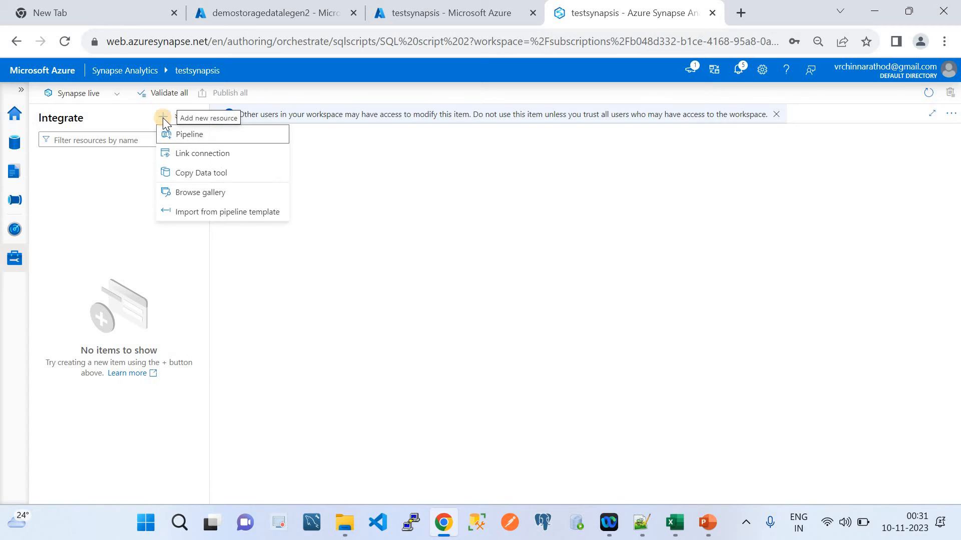
pyautogui.click(191, 135)
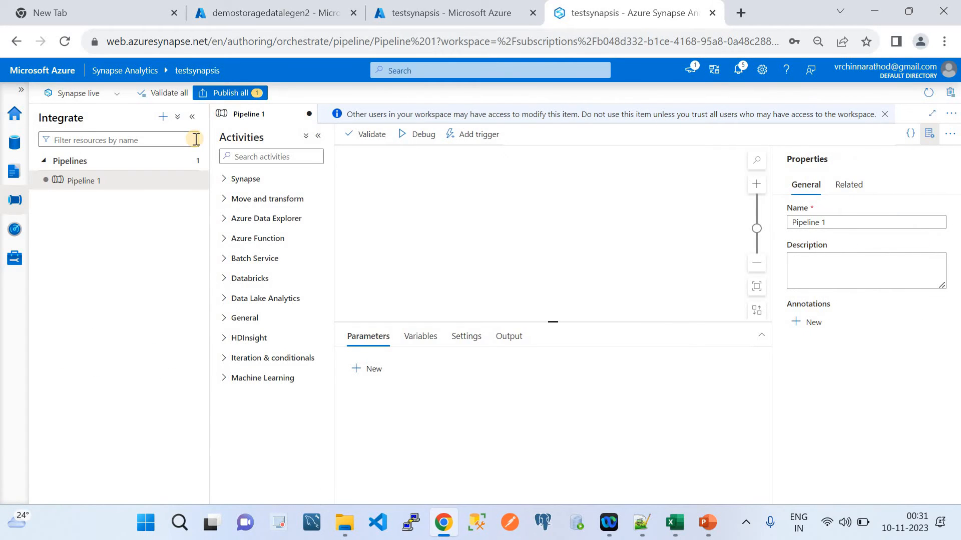
pyautogui.click(831, 220)
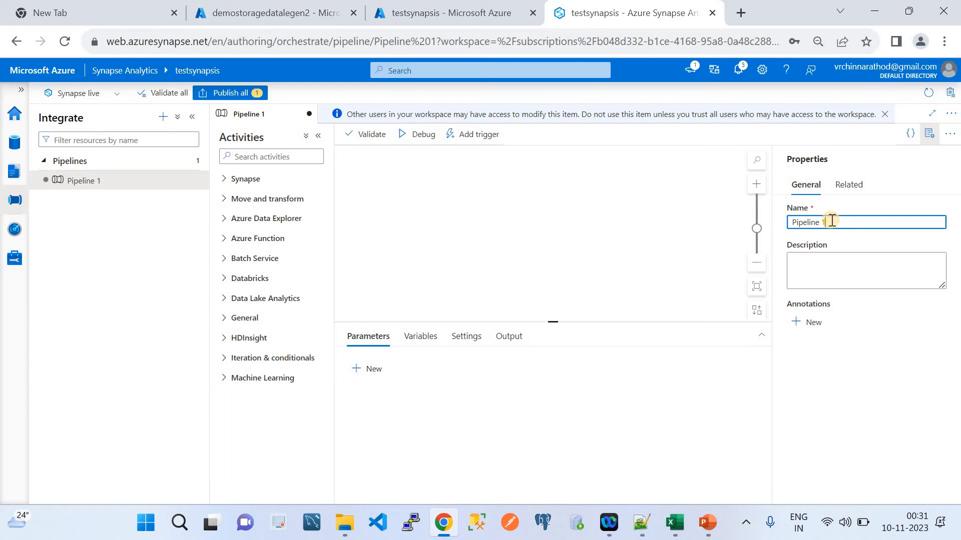
pyautogui.press('BackSpace')
pyautogui.press('BackSpace')
pyautogui.press('BackSpace')
pyautogui.press('BackSpace')
pyautogui.press('BackSpace')
pyautogui.press('BackSpace')
pyautogui.press('BackSpace')
pyautogui.press('BackSpace')
pyautogui.press('BackSpace')
pyautogui.press('BackSpace')
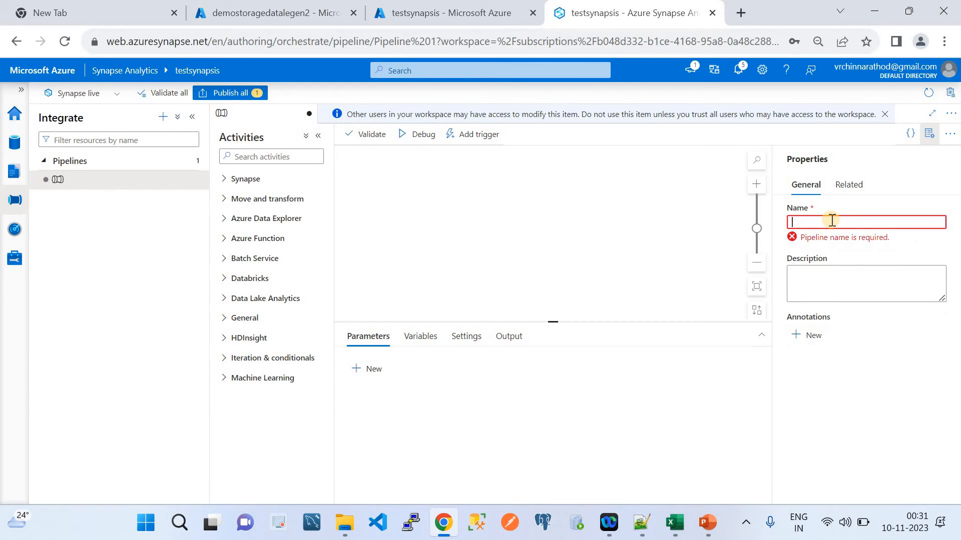
pyautogui.write('Blbo')
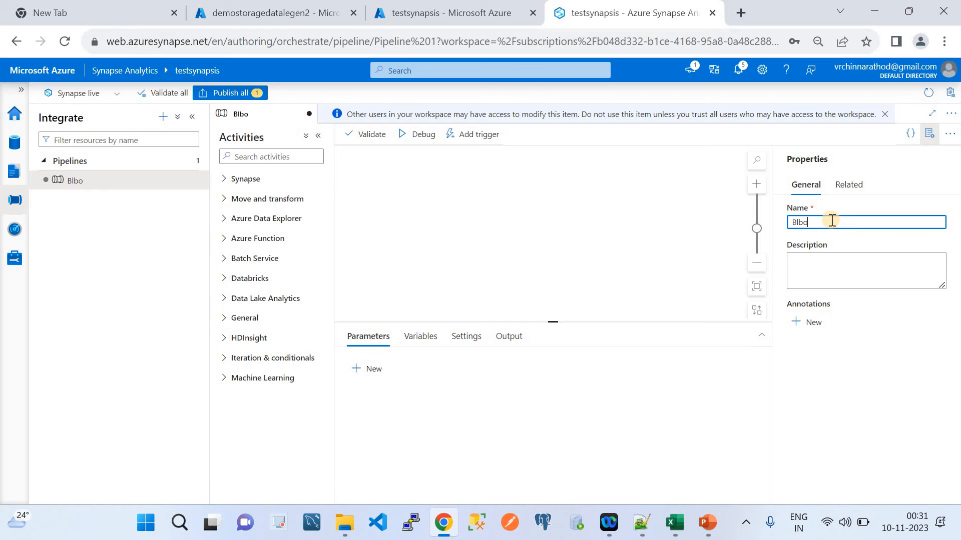
pyautogui.press('BackSpace')
pyautogui.write('obToSynapse')
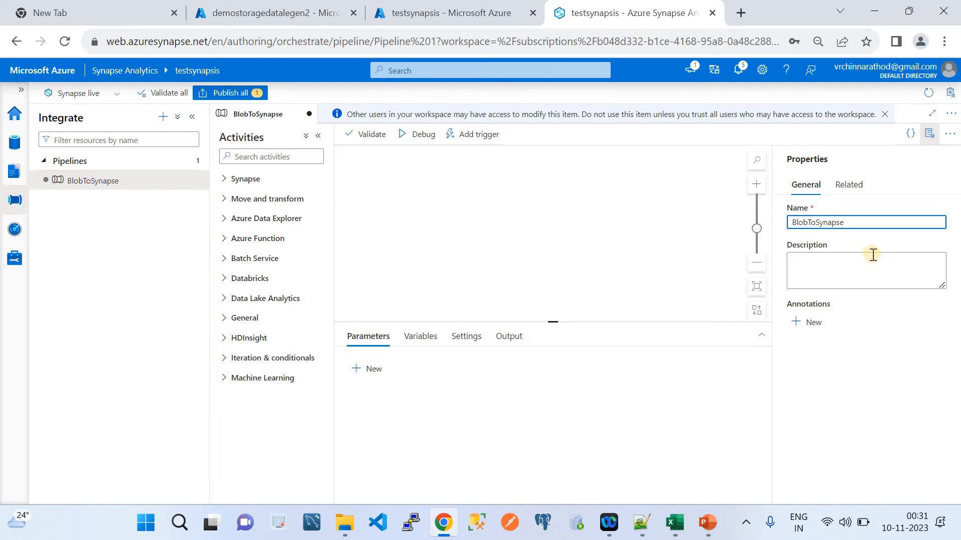
pyautogui.click(700, 371)
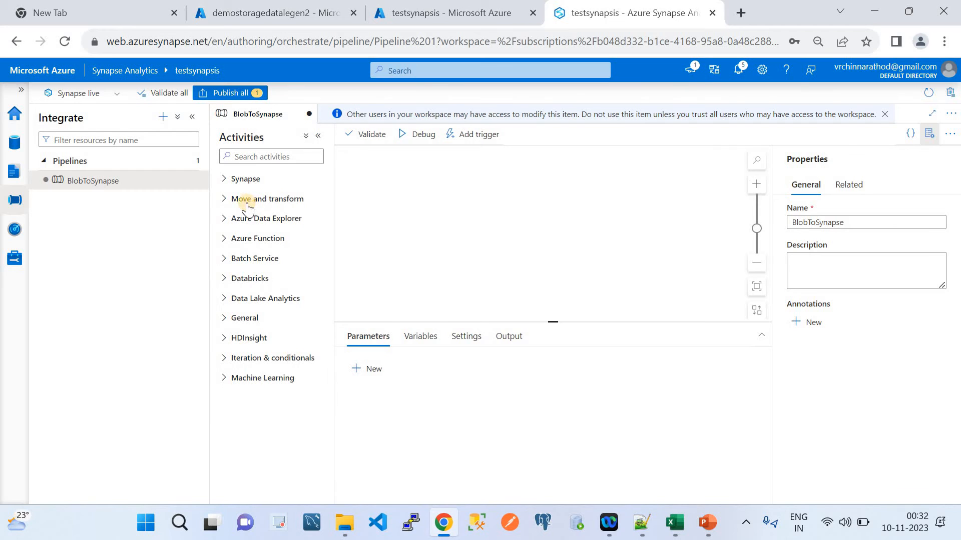
# Step: Add a Copy data activity from Move and transform to the BlobToSynapse pipeline and name it BlobtoSynapse
pyautogui.click(226, 200)
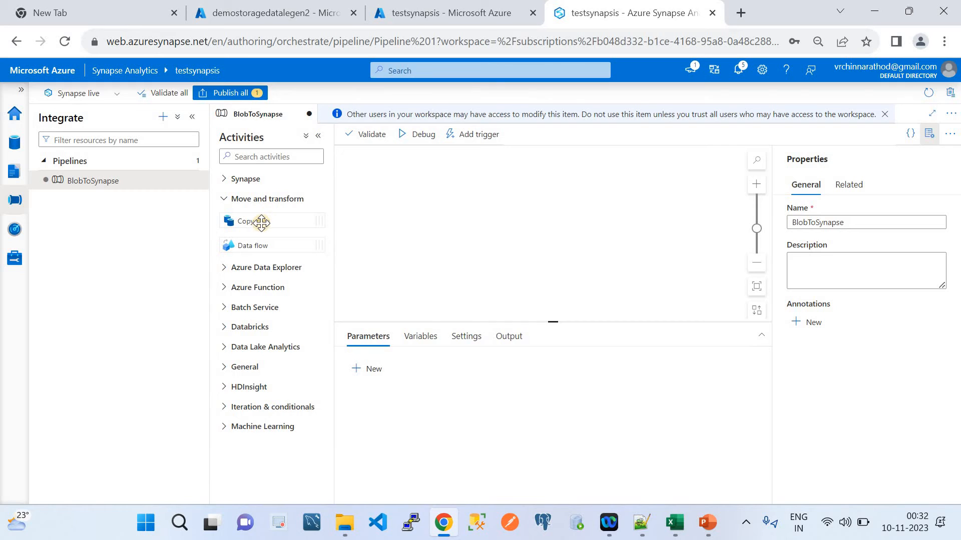
pyautogui.moveTo(260, 222); pyautogui.dragTo(482, 210)
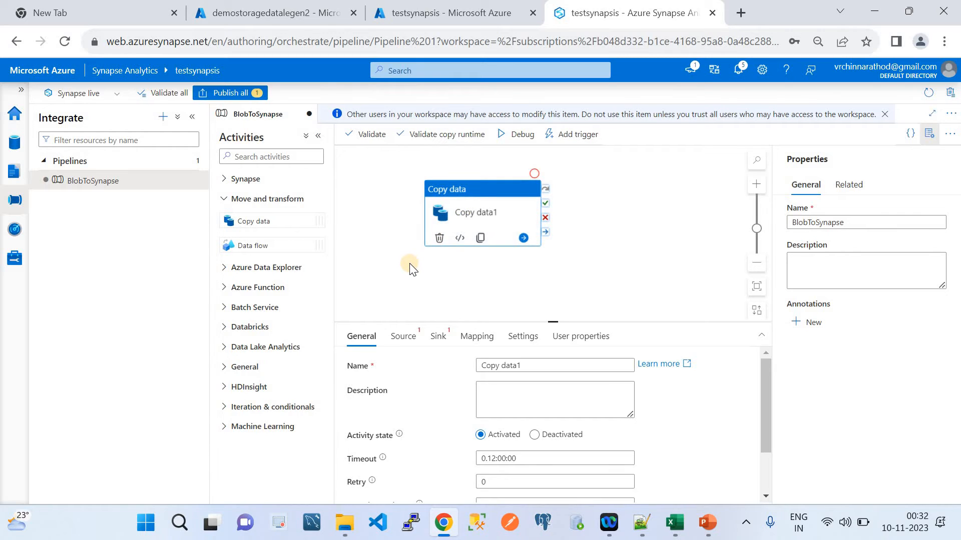
pyautogui.click(540, 363)
pyautogui.press('BackSpace')
pyautogui.press('BackSpace')
pyautogui.press('BackSpace')
pyautogui.press('BackSpace')
pyautogui.press('BackSpace')
pyautogui.press('BackSpace')
pyautogui.press('BackSpace')
pyautogui.press('BackSpace')
pyautogui.press('BackSpace')
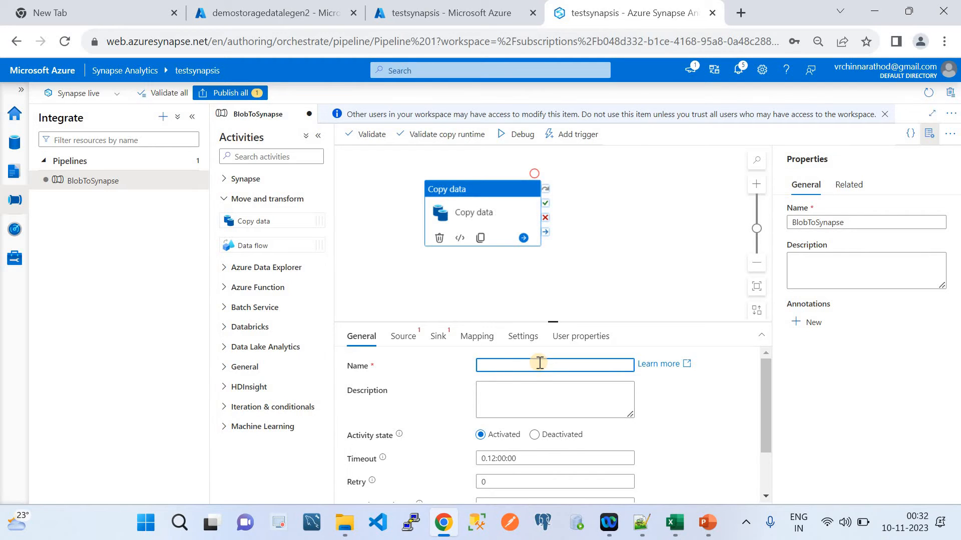
pyautogui.write('BlobtoSynapse')
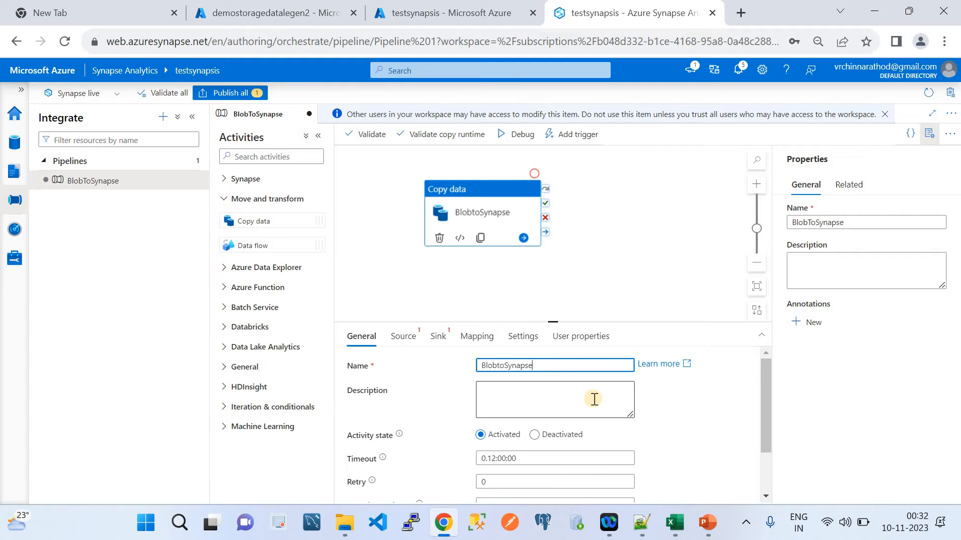
pyautogui.scroll(-2, 673, 453)
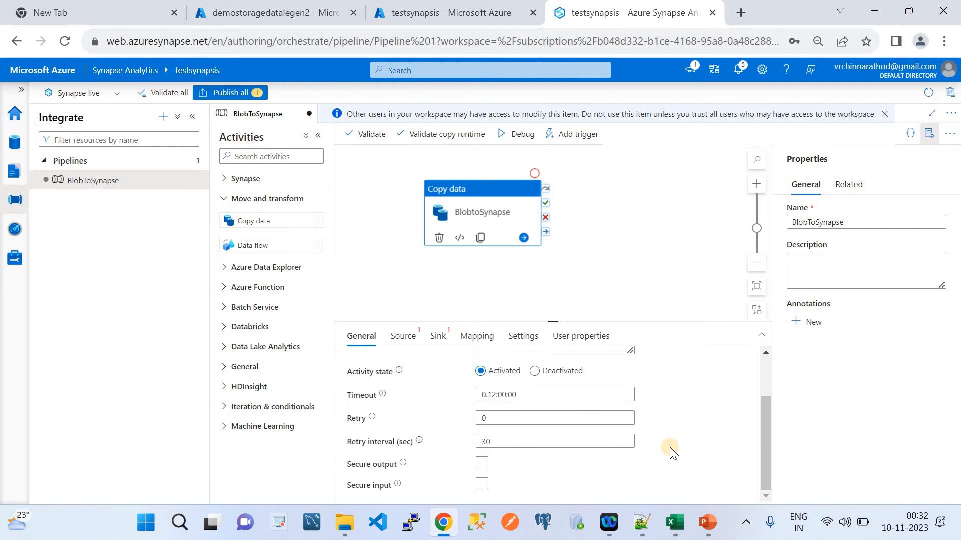
pyautogui.scroll(2, 673, 453)
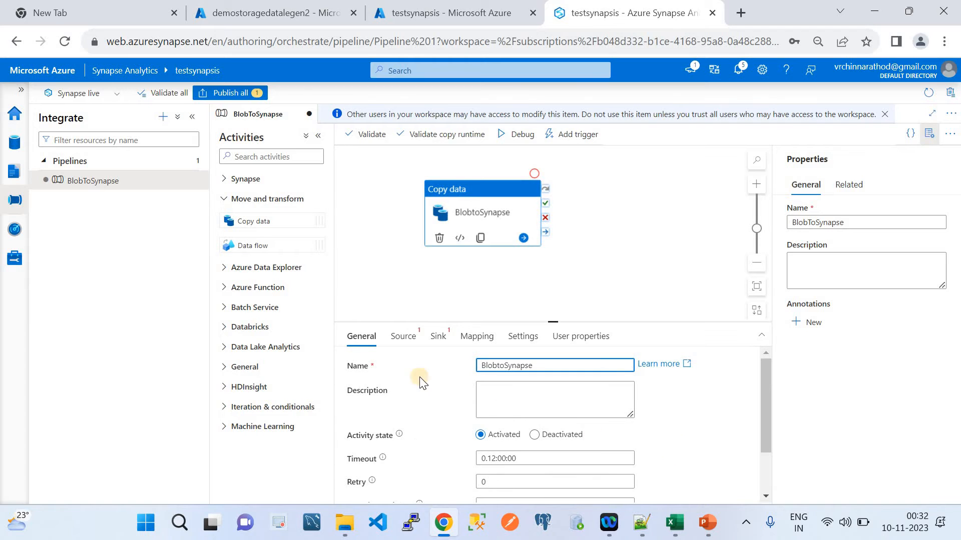
# Step: Open the Copy data activity's source settings and look at the data stores offered for a new source dataset
pyautogui.click(398, 341)
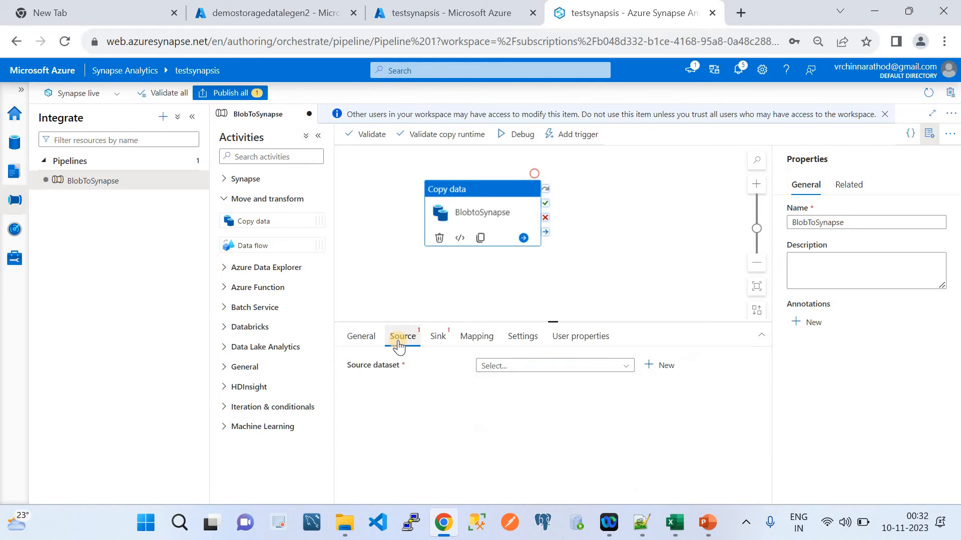
pyautogui.click(705, 532)
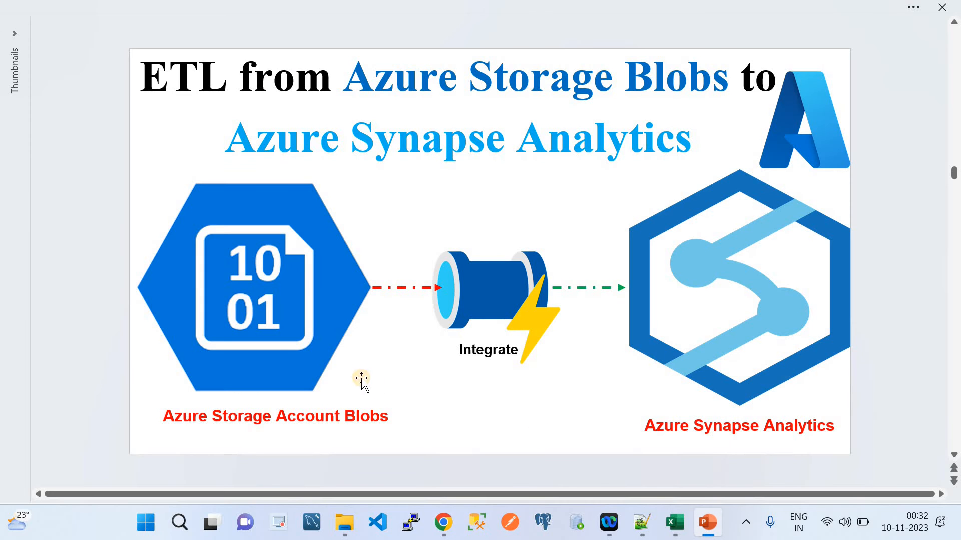
pyautogui.click(444, 523)
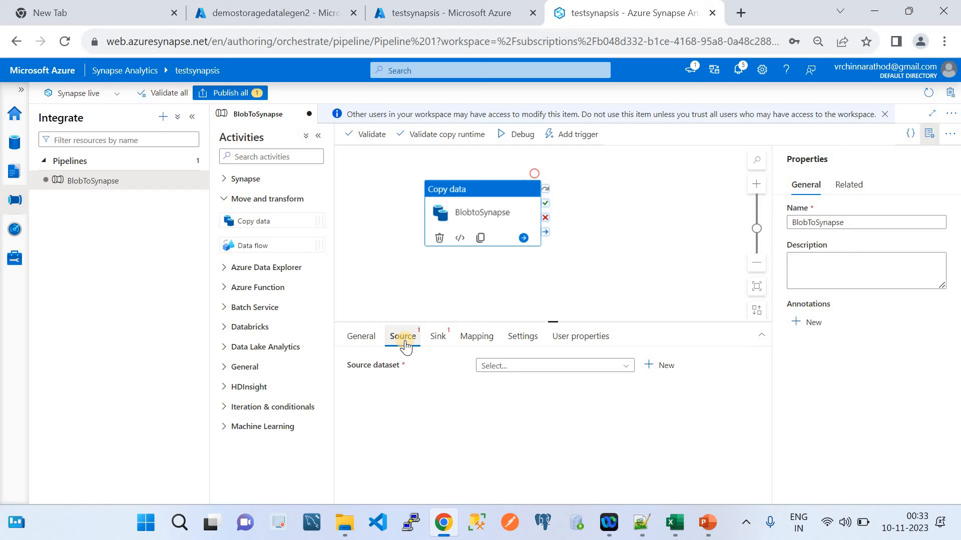
pyautogui.click(656, 369)
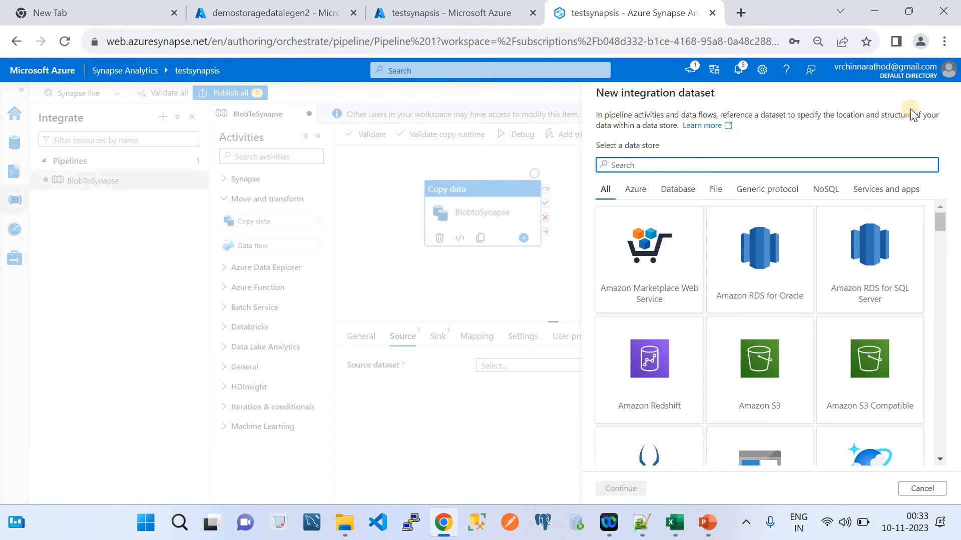
pyautogui.click(924, 489)
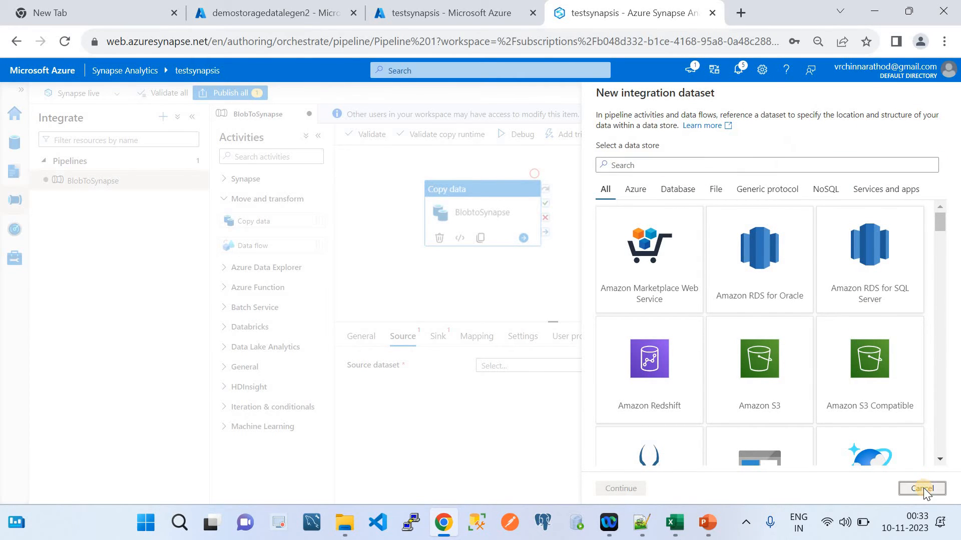
# Step: Start a new source dataset for the Copy data activity with Azure Blob Storage as its data store
pyautogui.click(531, 367)
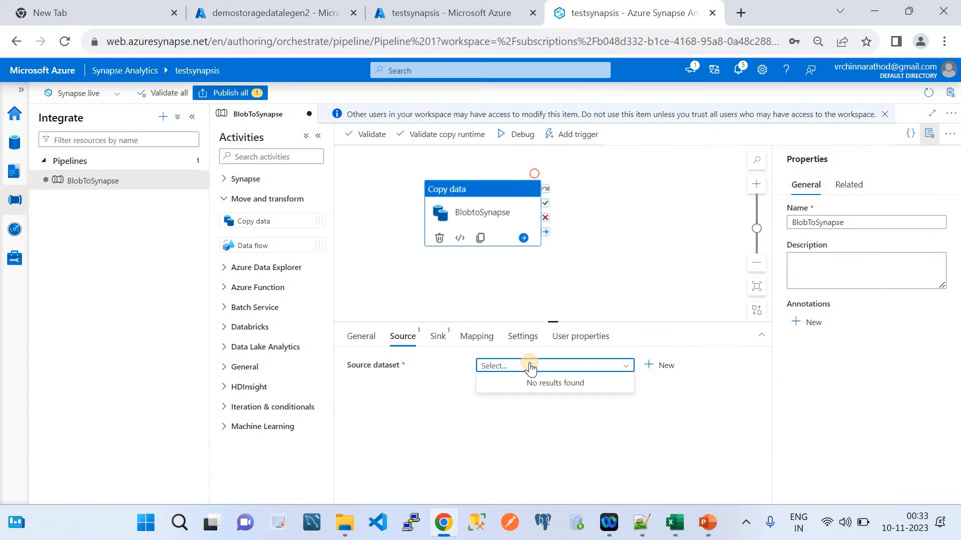
pyautogui.click(653, 365)
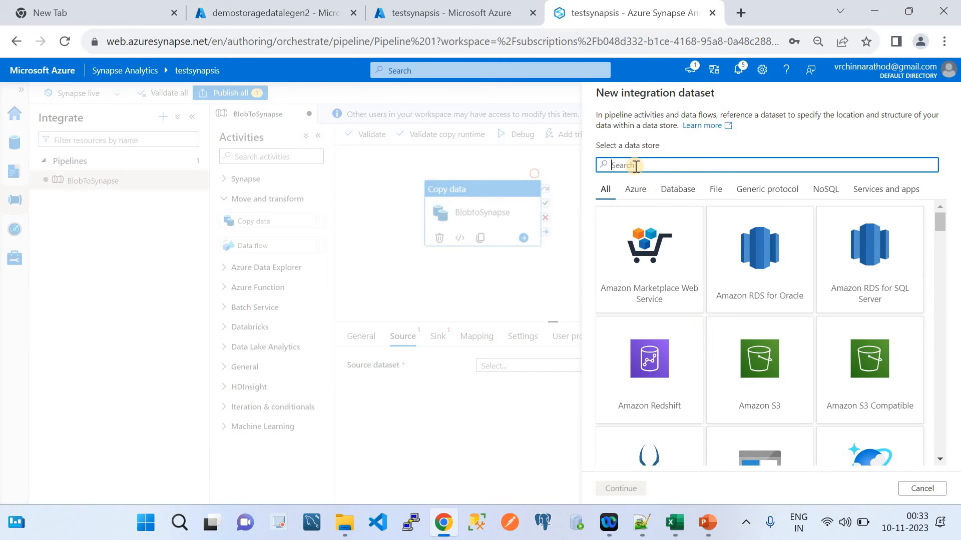
pyautogui.write('Stor')
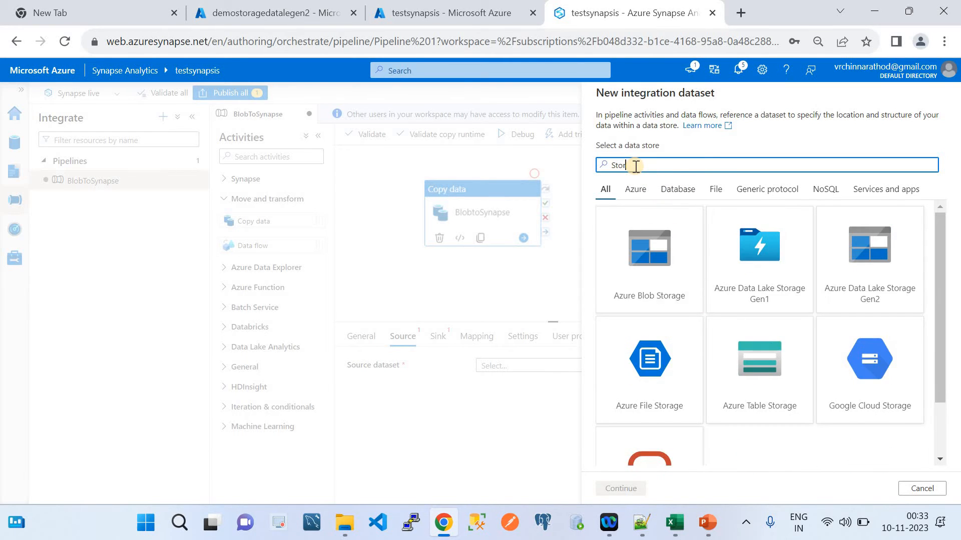
pyautogui.click(662, 274)
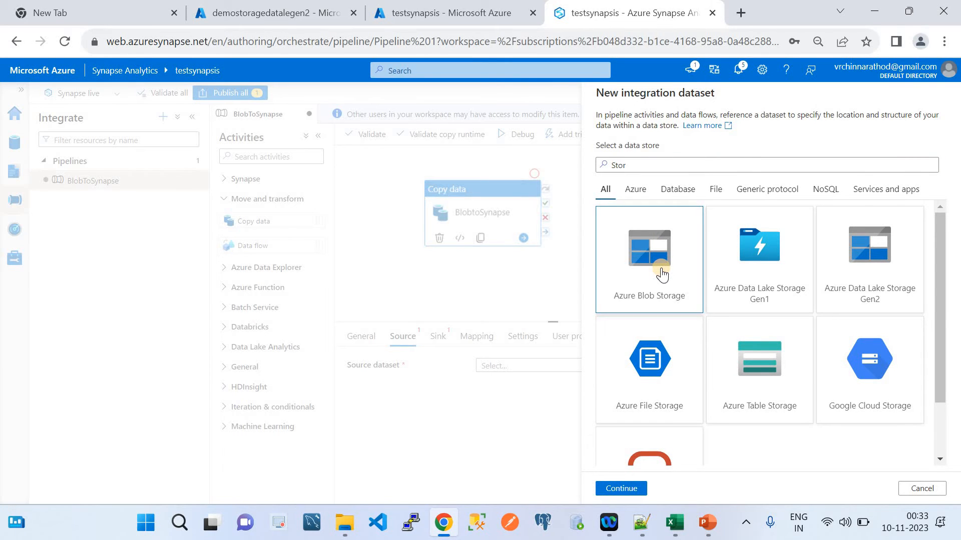
pyautogui.click(623, 488)
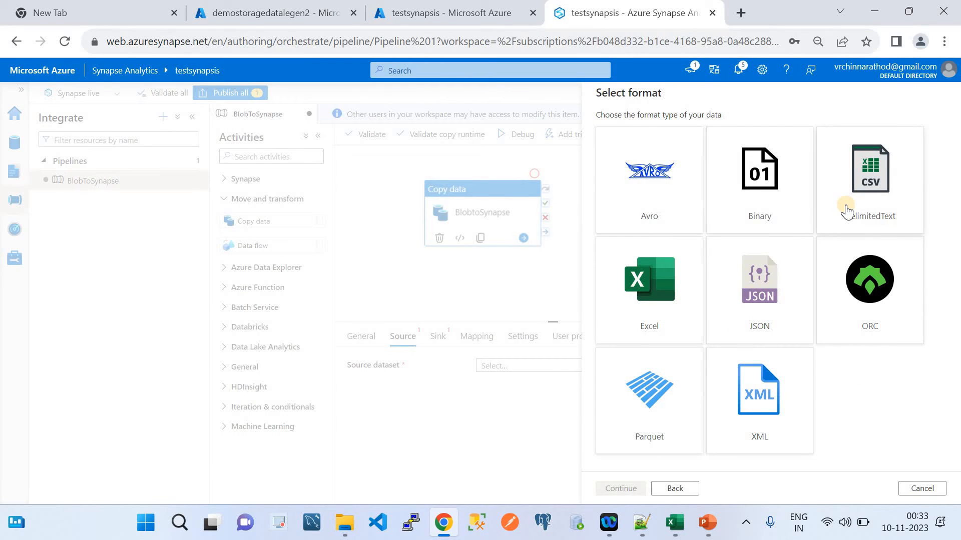
# Step: Check the file type of the blobs in the demostoragedatalegen2 account's orders container, and return to the dataset format selection in Synapse
pyautogui.click(299, 12)
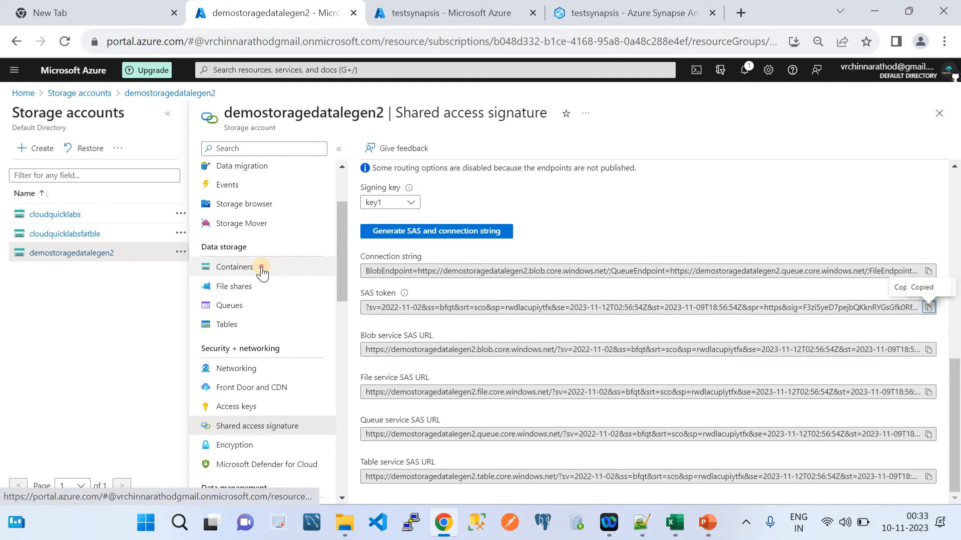
pyautogui.click(265, 266)
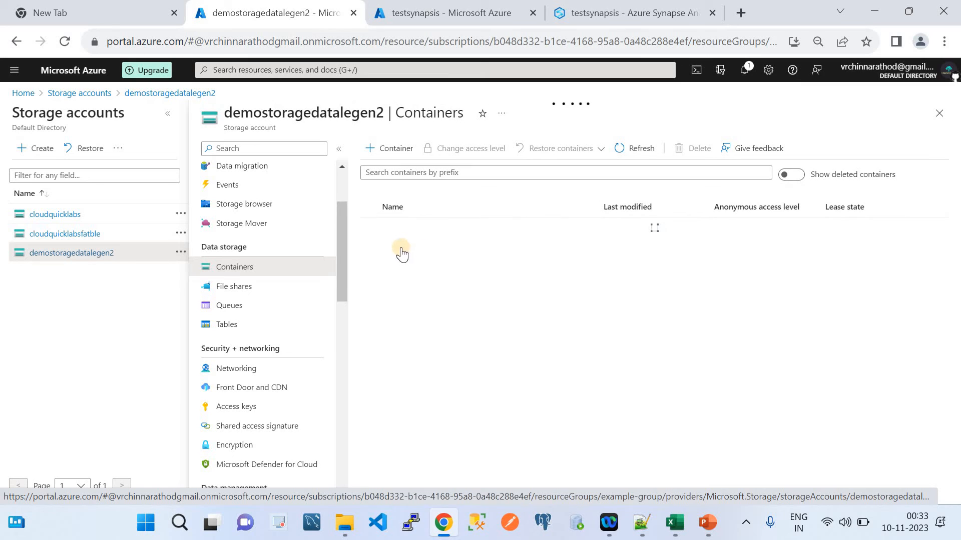
pyautogui.click(403, 246)
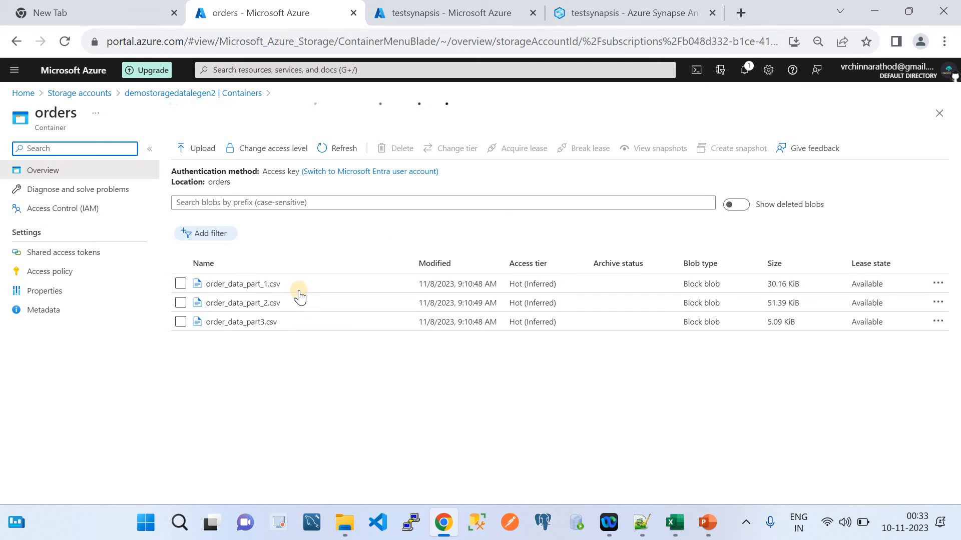
pyautogui.click(593, 16)
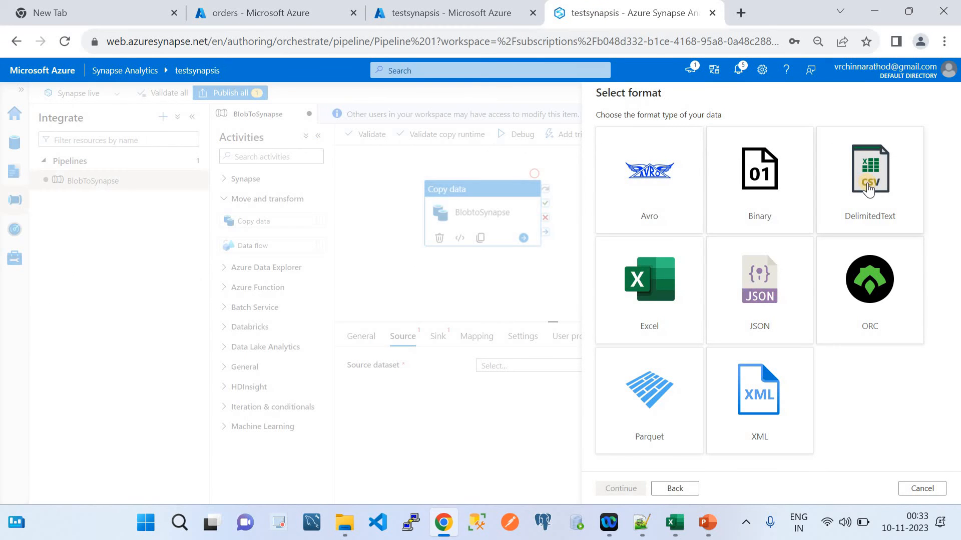
# Step: Choose DelimitedText as the source dataset's format and BlobstorageLink as its linked service
pyautogui.click(863, 183)
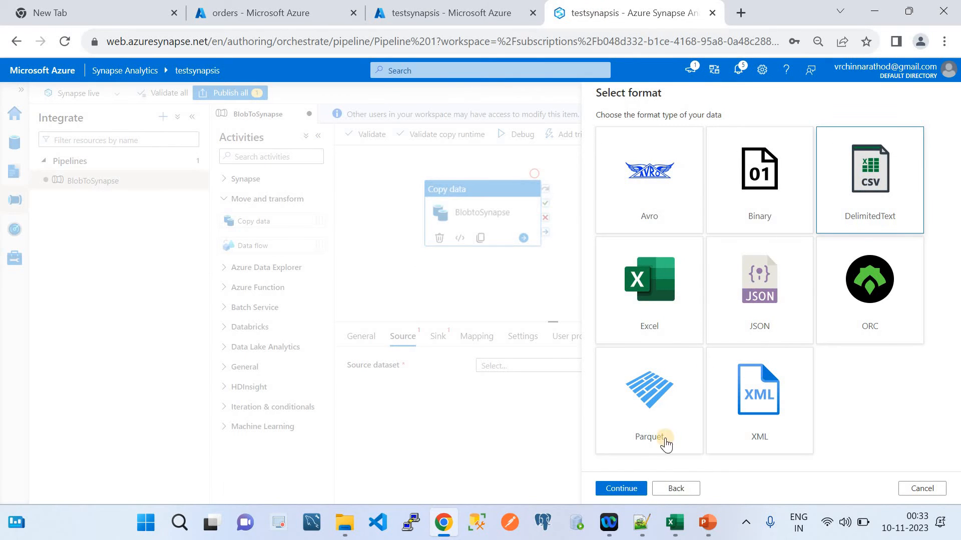
pyautogui.click(628, 489)
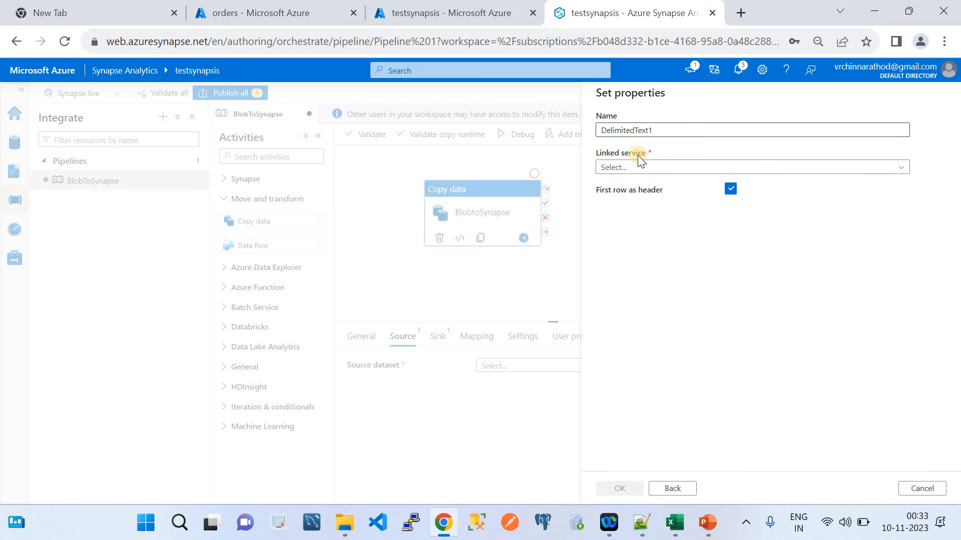
pyautogui.click(650, 168)
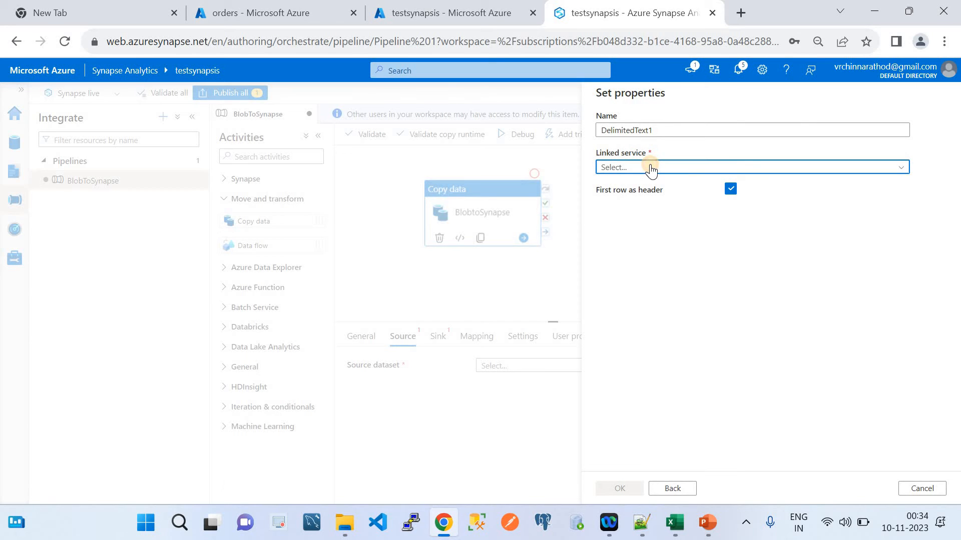
pyautogui.click(650, 225)
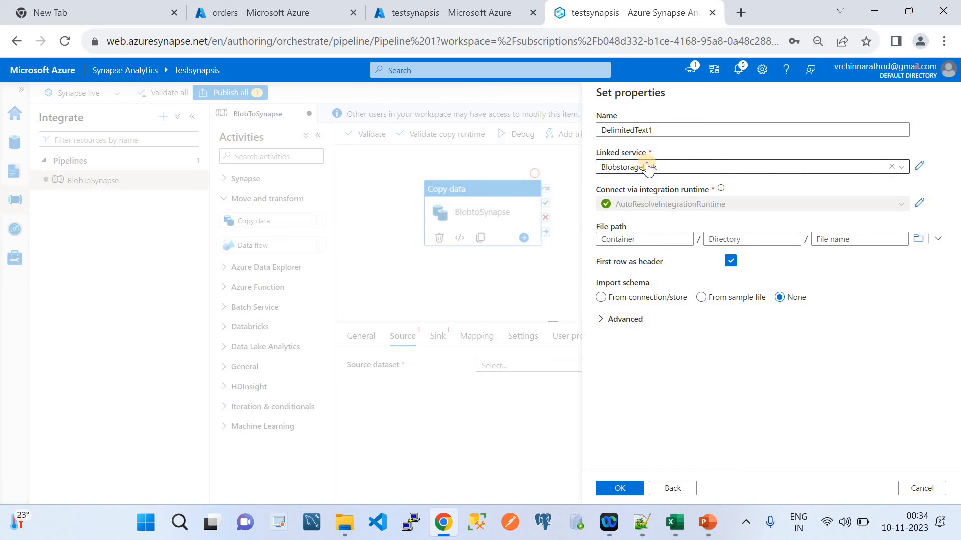
# Step: Rename the source dataset to CSVFilesStorage and reselect BlobstorageLink as its linked service
pyautogui.click(667, 130)
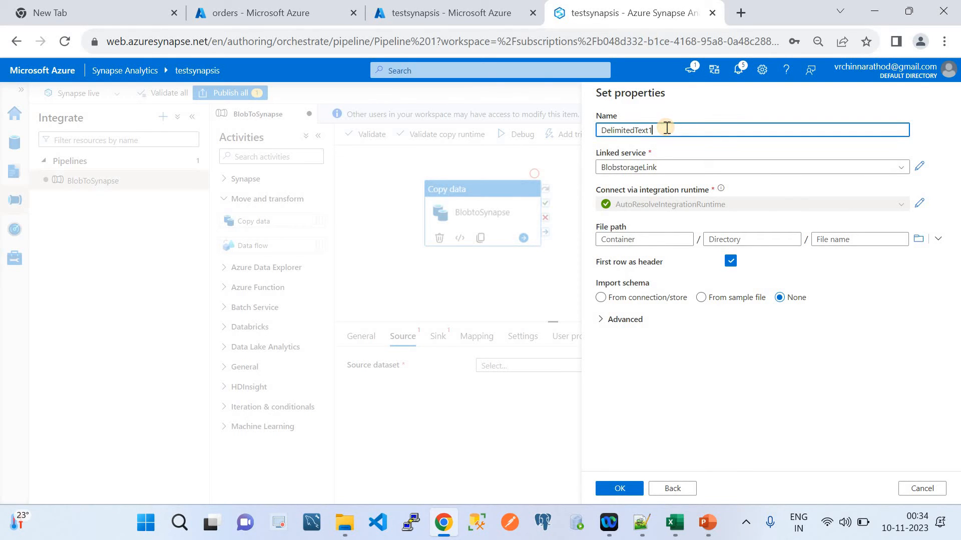
pyautogui.press('BackSpace')
pyautogui.press('BackSpace')
pyautogui.press('BackSpace')
pyautogui.press('BackSpace')
pyautogui.press('BackSpace')
pyautogui.press('BackSpace')
pyautogui.press('BackSpace')
pyautogui.press('BackSpace')
pyautogui.press('BackSpace')
pyautogui.press('BackSpace')
pyautogui.press('BackSpace')
pyautogui.press('BackSpace')
pyautogui.press('BackSpace')
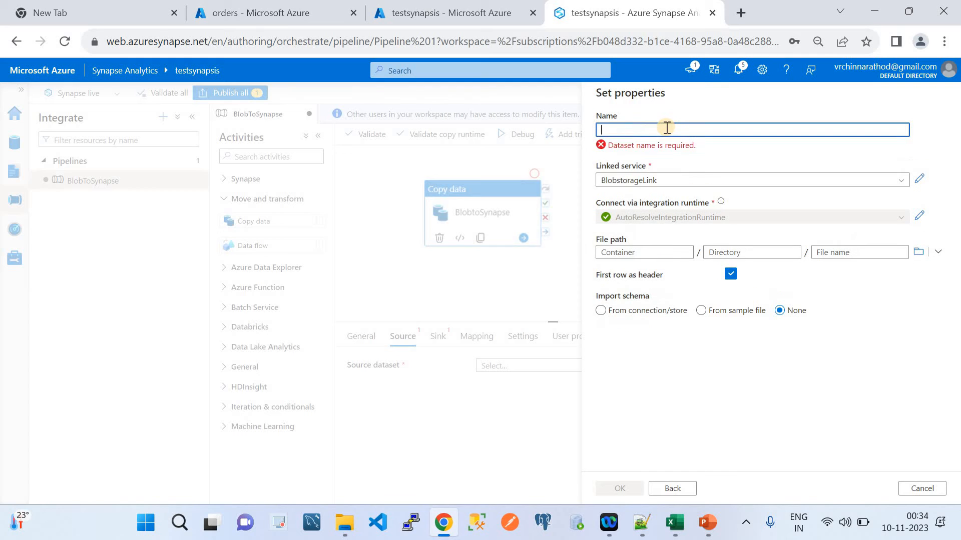
pyautogui.write('CSVFile')
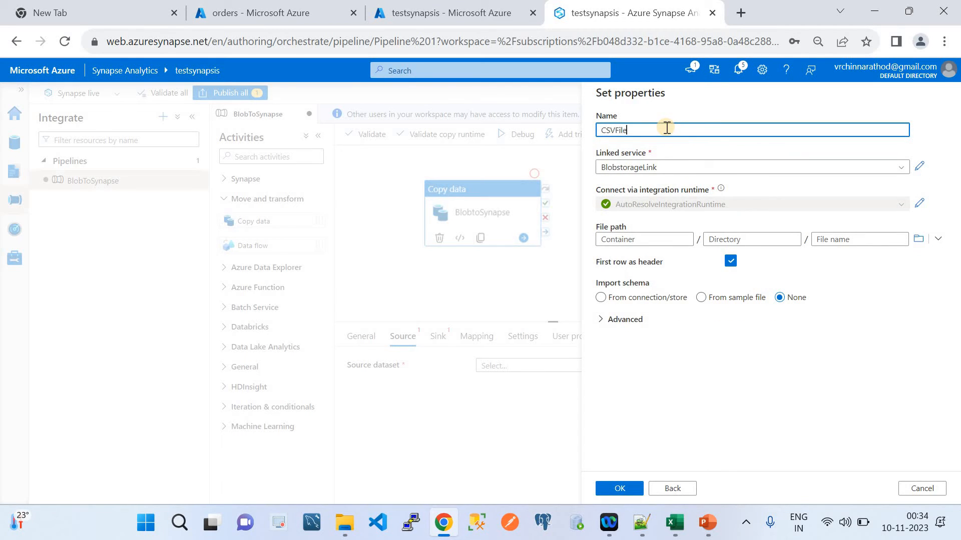
pyautogui.write('sStorage')
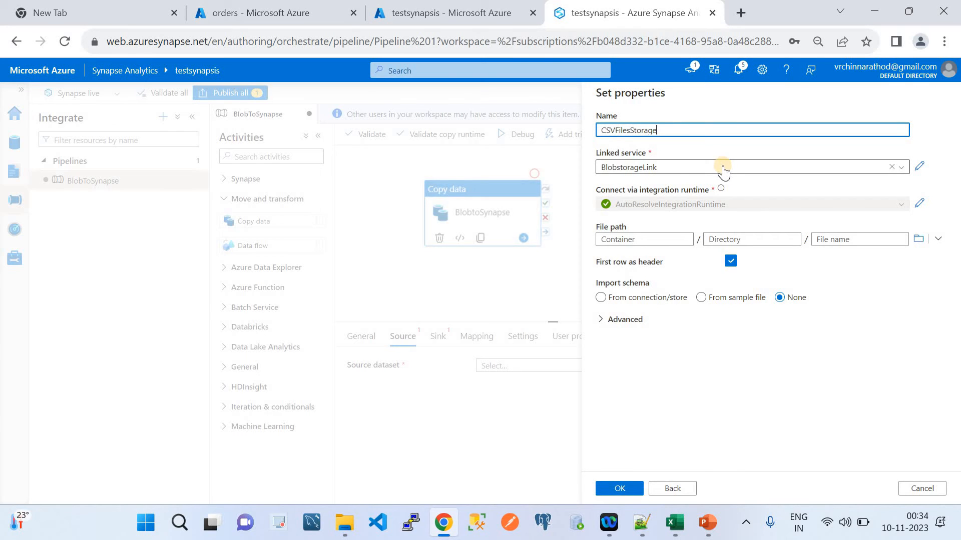
pyautogui.click(649, 168)
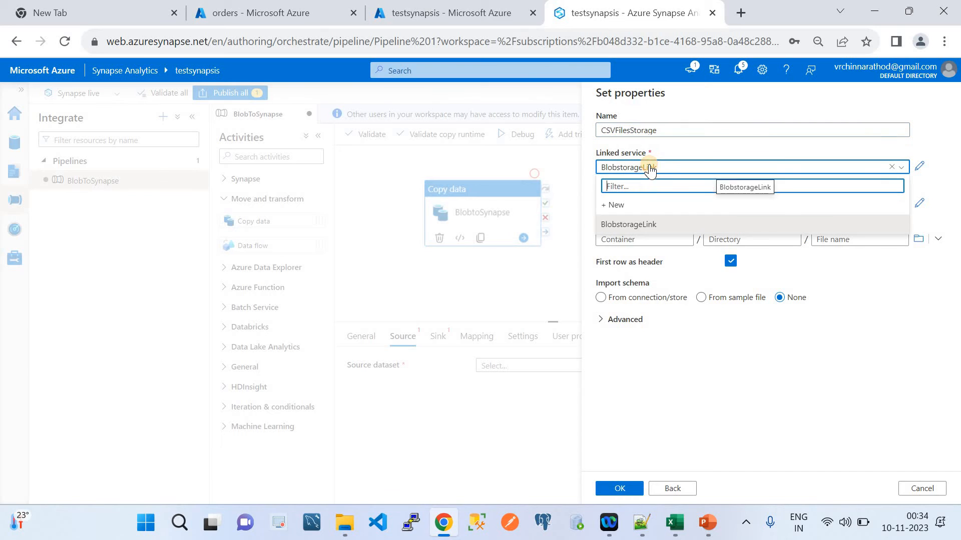
pyautogui.click(644, 223)
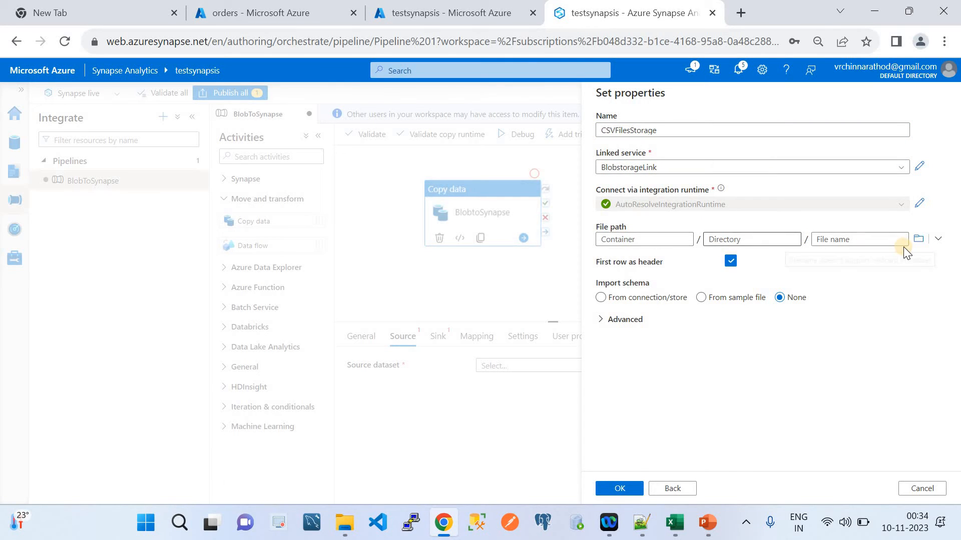
# Step: Browse to the orders container as the source dataset's file path and create the dataset
pyautogui.click(919, 239)
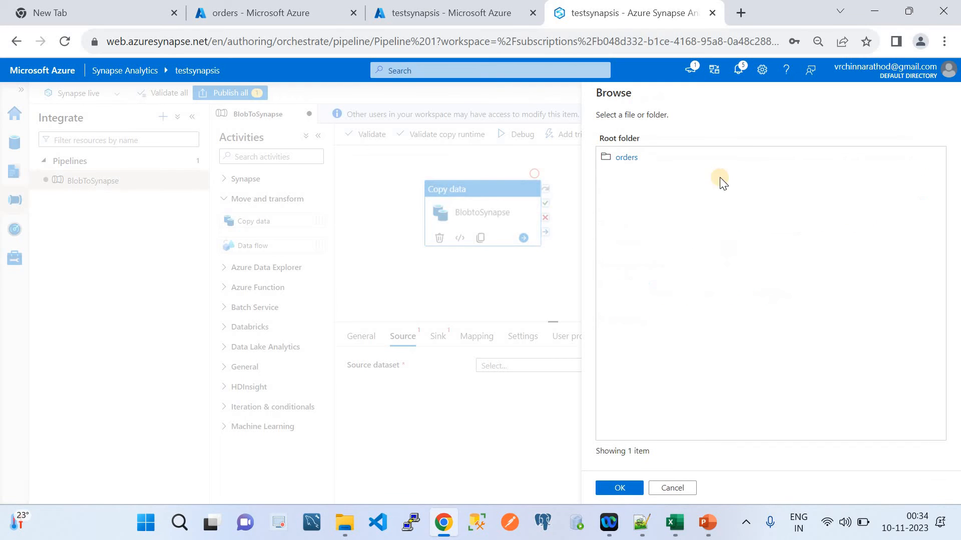
pyautogui.click(628, 157)
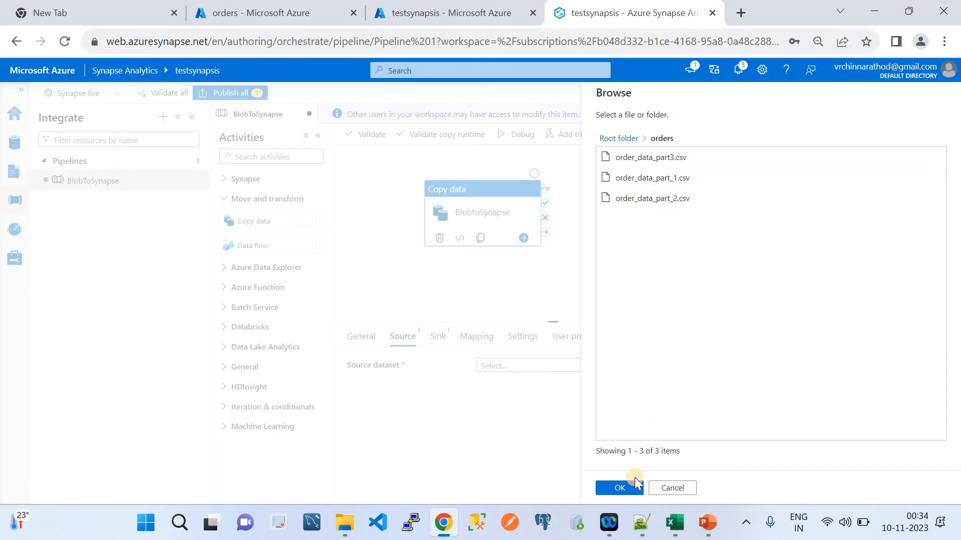
pyautogui.click(633, 489)
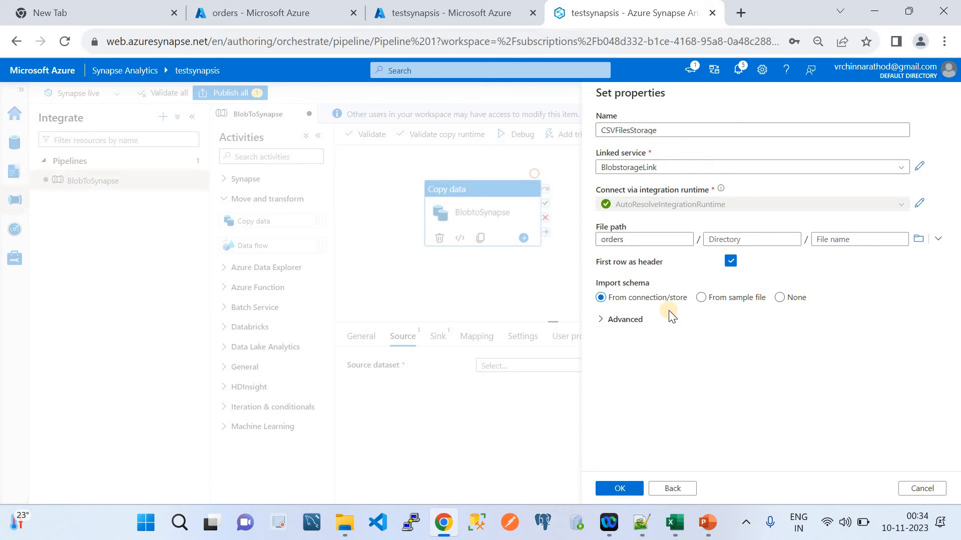
pyautogui.click(624, 491)
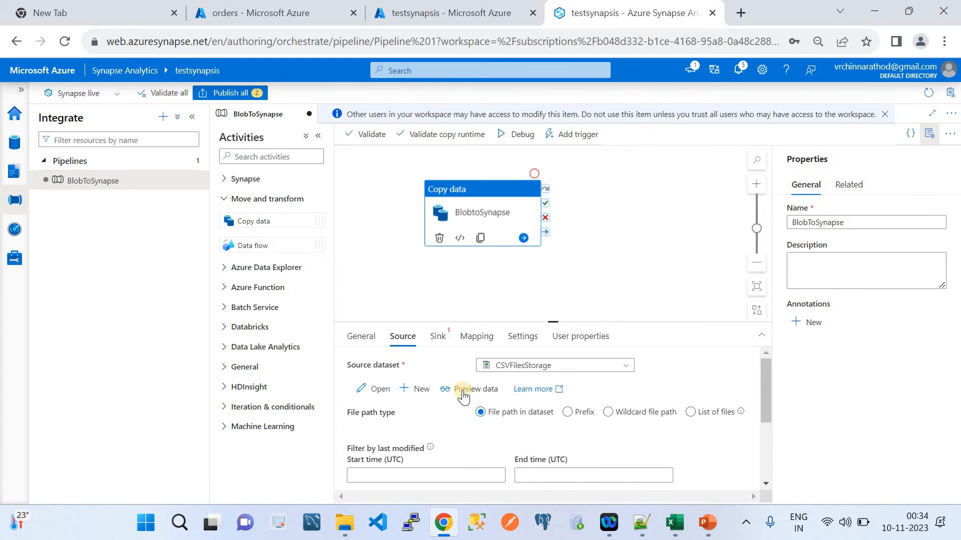
# Step: Start a new sink dataset for the Copy data activity with Azure Synapse Analytics as its data store
pyautogui.click(440, 336)
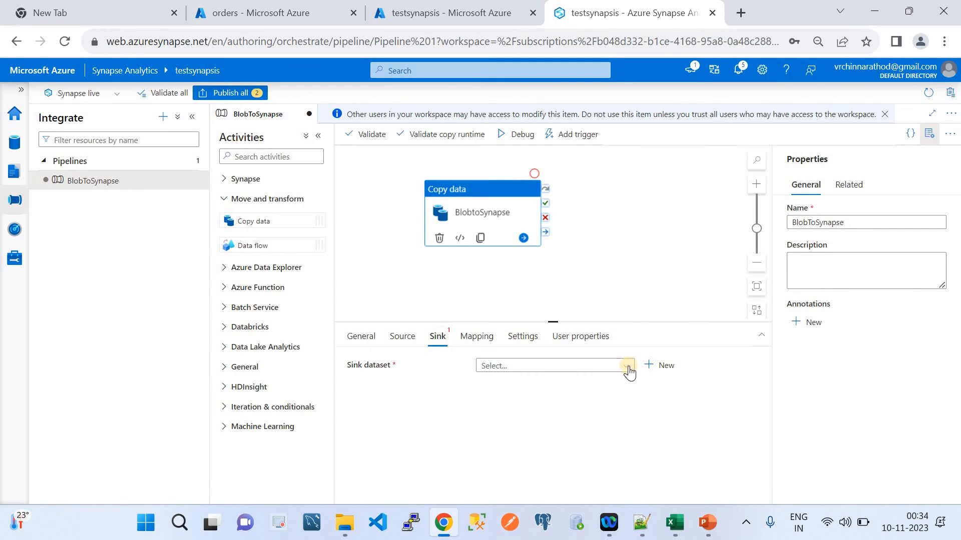
pyautogui.click(654, 366)
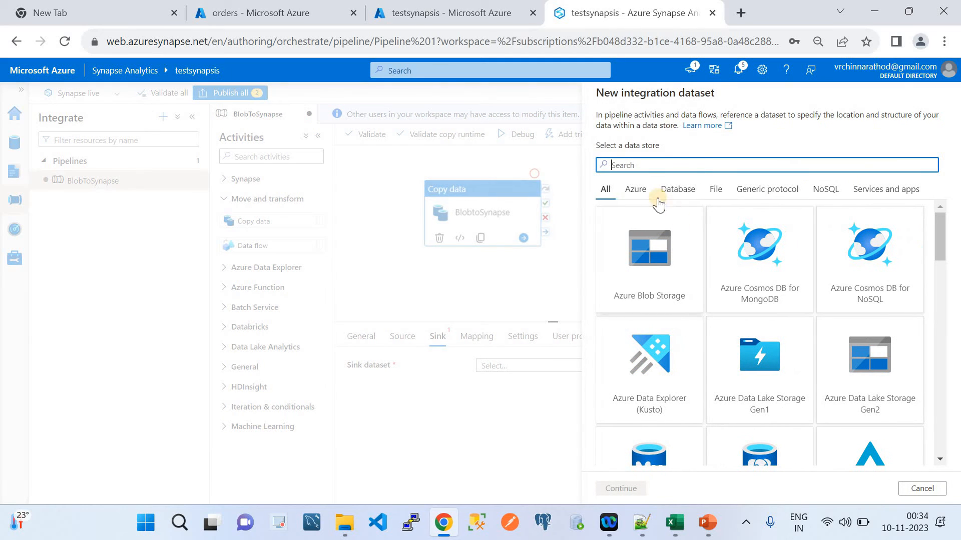
pyautogui.write('syn')
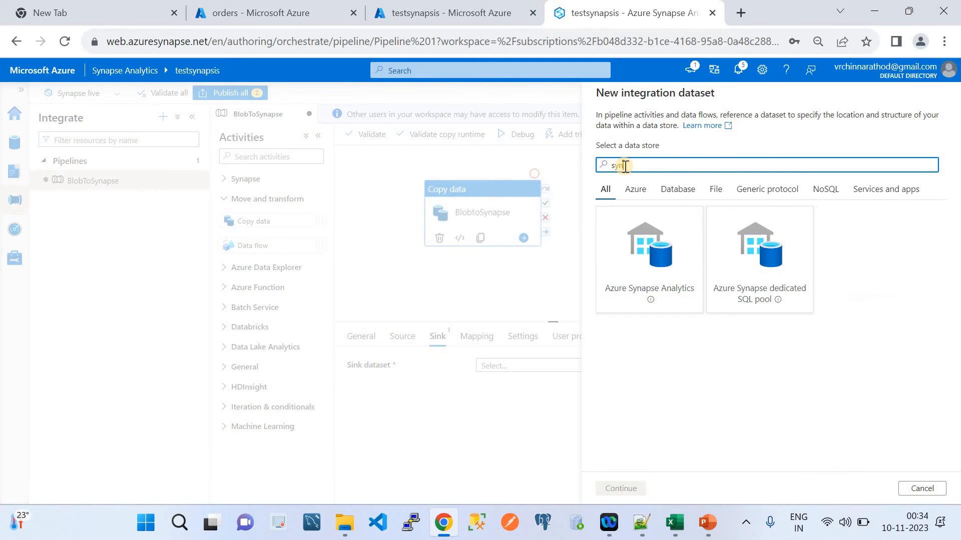
pyautogui.click(662, 265)
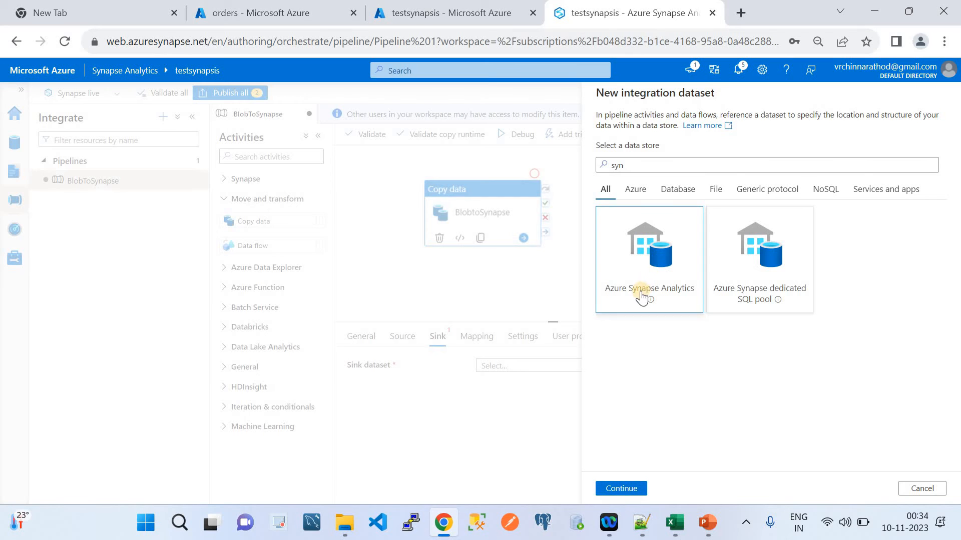
pyautogui.doubleClick(671, 275)
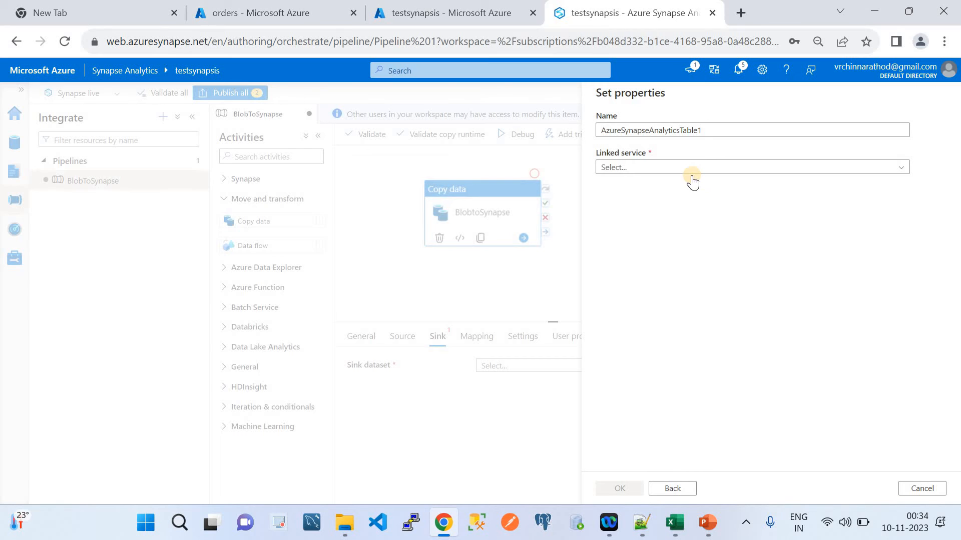
# Step: Name the sink dataset AzureSynapseAnalytics and choose SynapseAnalytics as its linked service
pyautogui.click(714, 135)
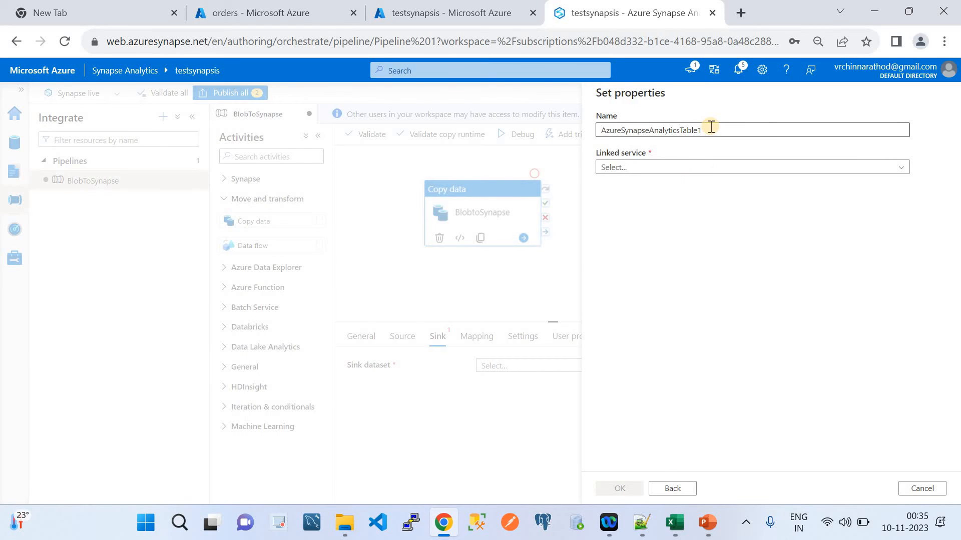
pyautogui.click(711, 127)
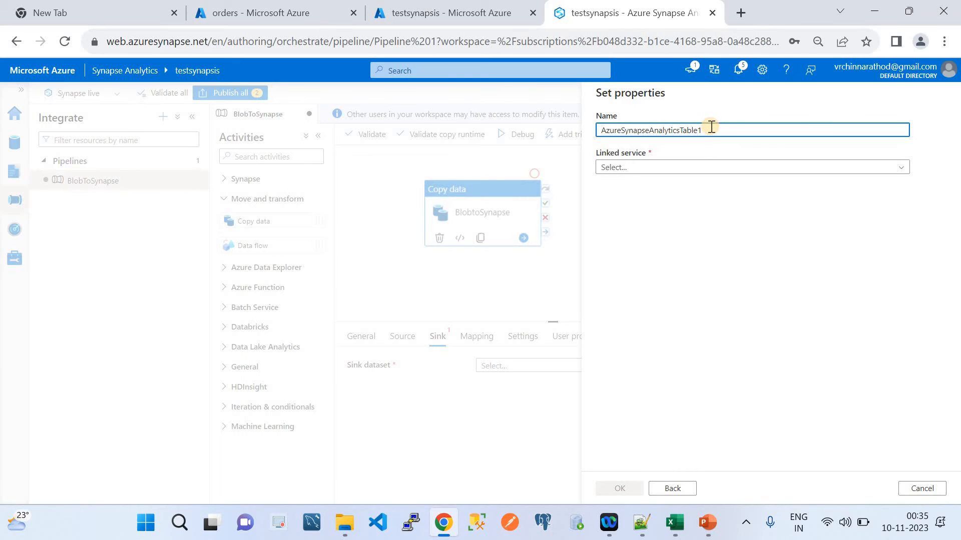
pyautogui.press('BackSpace')
pyautogui.press('BackSpace')
pyautogui.press('BackSpace')
pyautogui.press('BackSpace')
pyautogui.press('BackSpace')
pyautogui.click(689, 169)
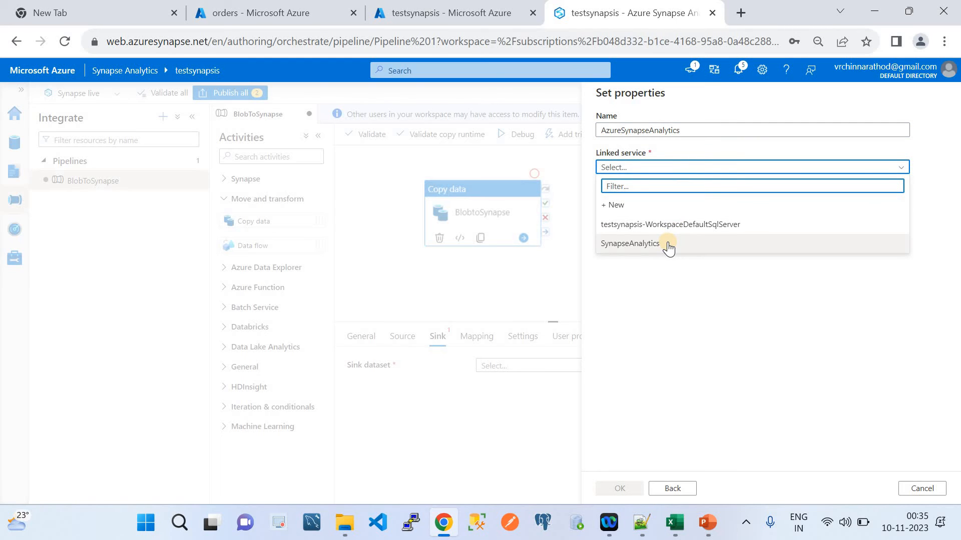
pyautogui.click(669, 245)
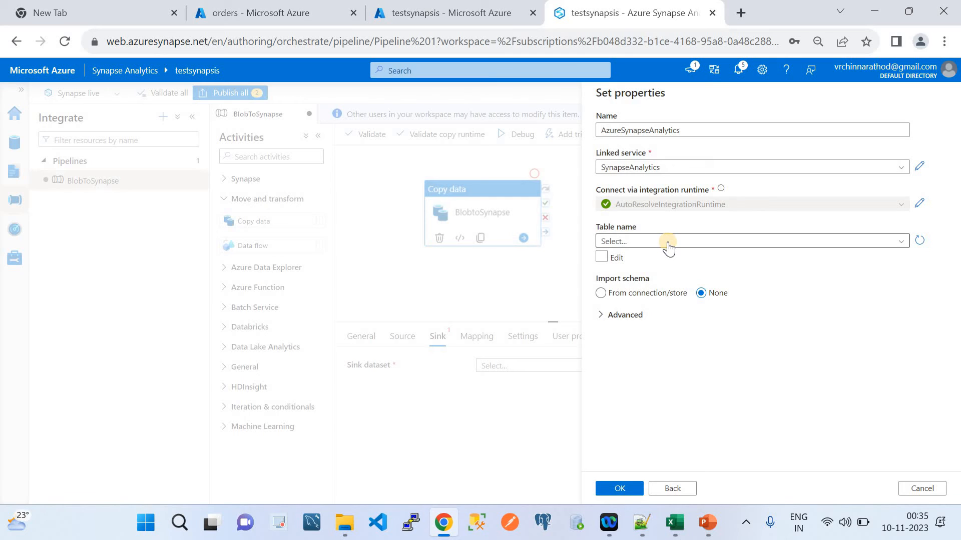
# Step: Select dbo.Table as the sink dataset's table and create the dataset
pyautogui.click(657, 239)
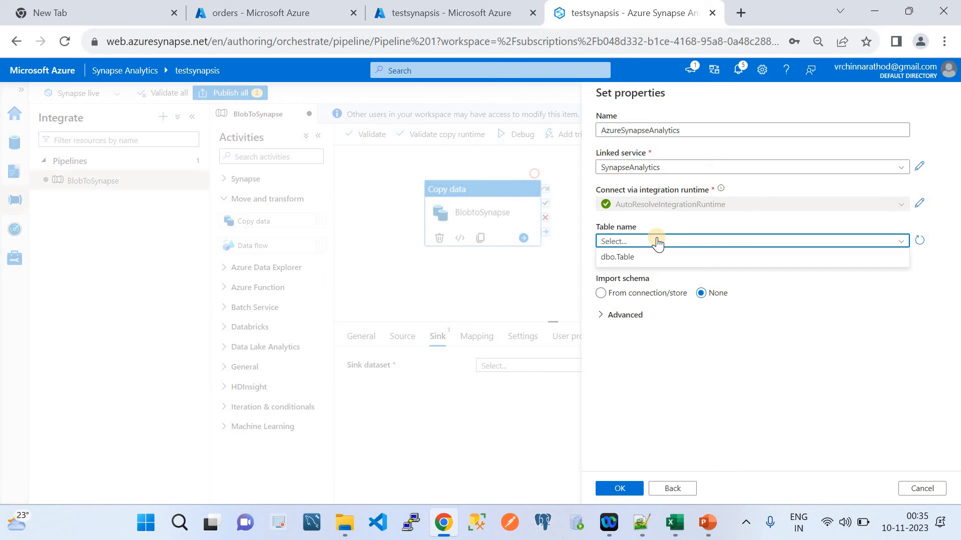
pyautogui.click(646, 259)
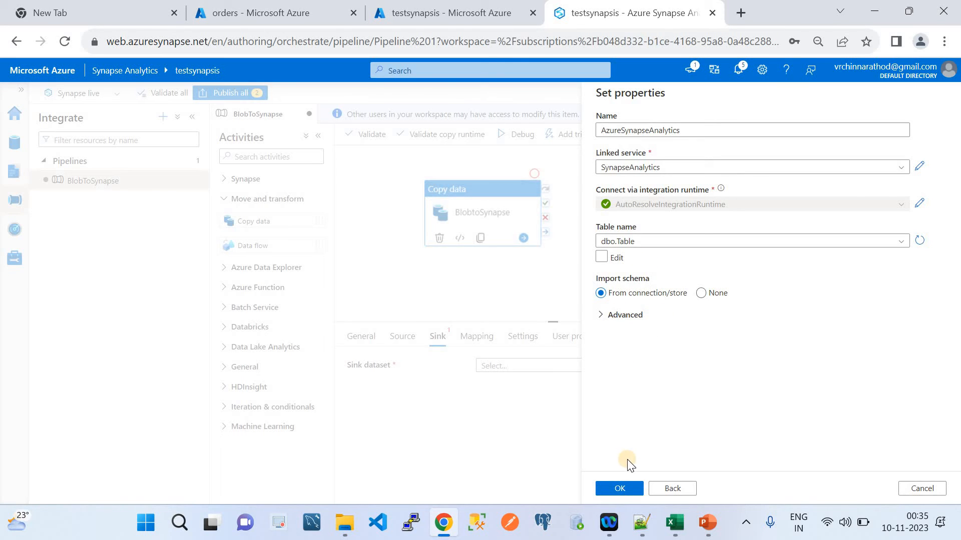
pyautogui.click(626, 489)
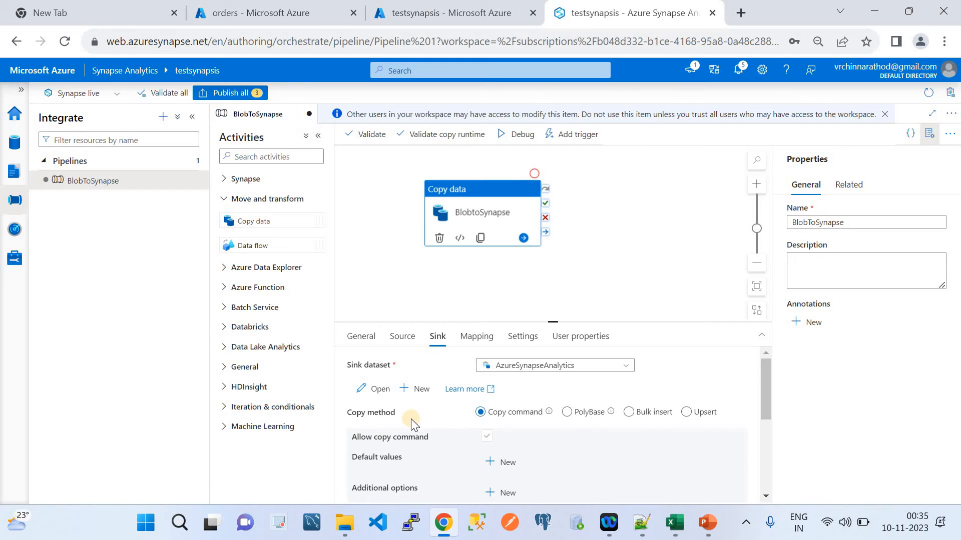
# Step: Check the sink's copy options and import the schemas for the Copy data activity's column mapping
pyautogui.scroll(-2, 547, 453)
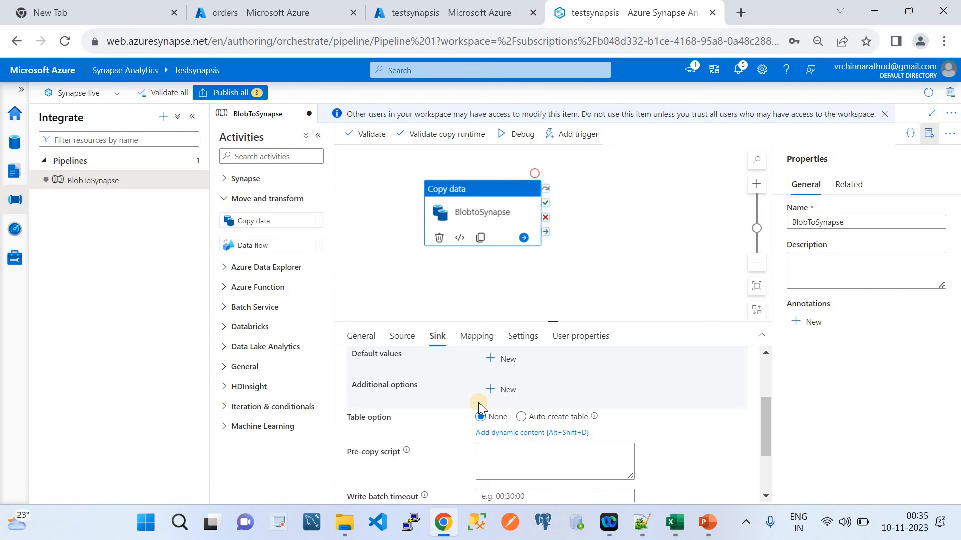
pyautogui.scroll(1, 470, 401)
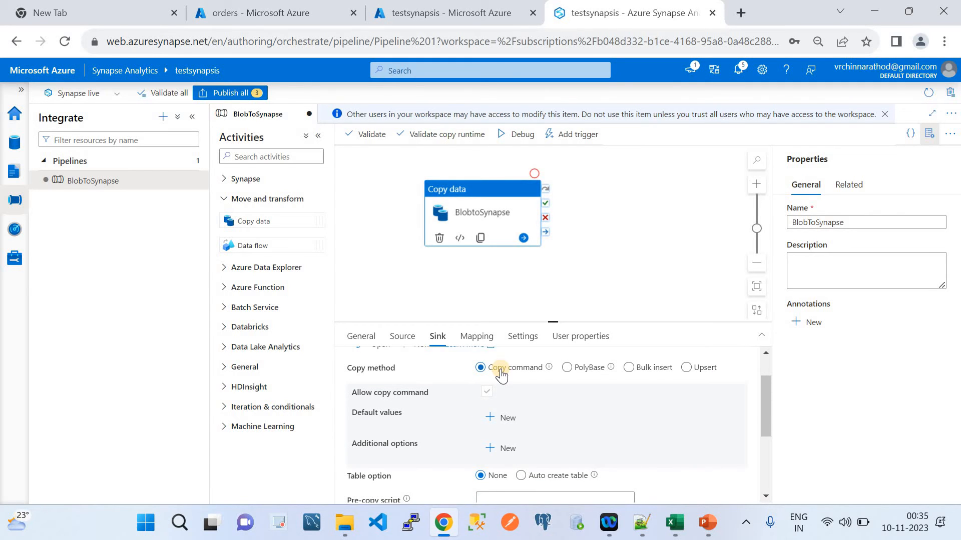
pyautogui.scroll(-5, 535, 415)
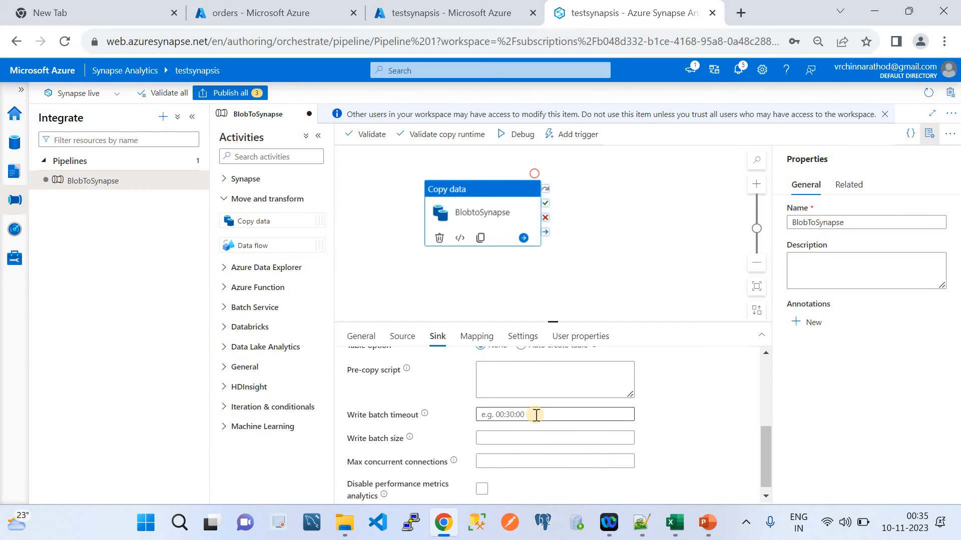
pyautogui.scroll(-1, 535, 415)
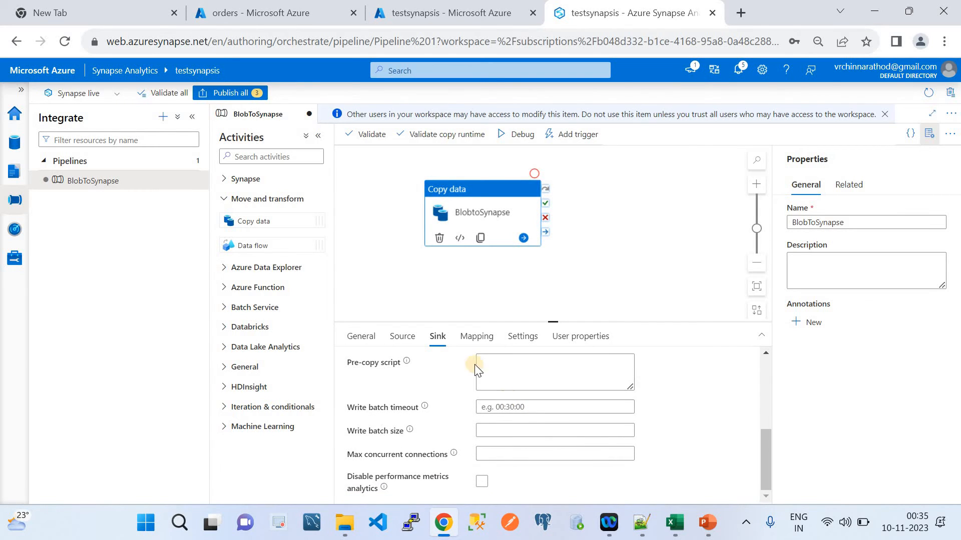
pyautogui.click(467, 341)
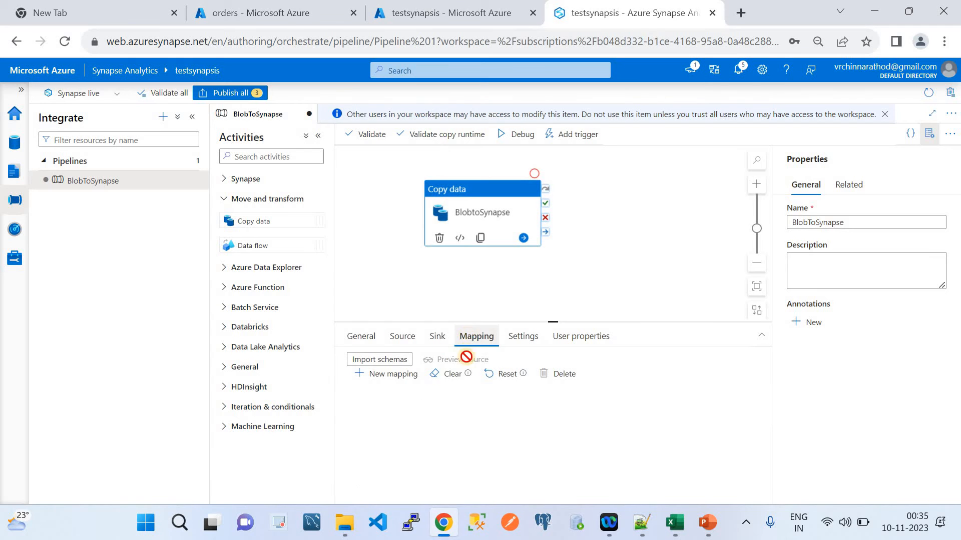
pyautogui.click(382, 360)
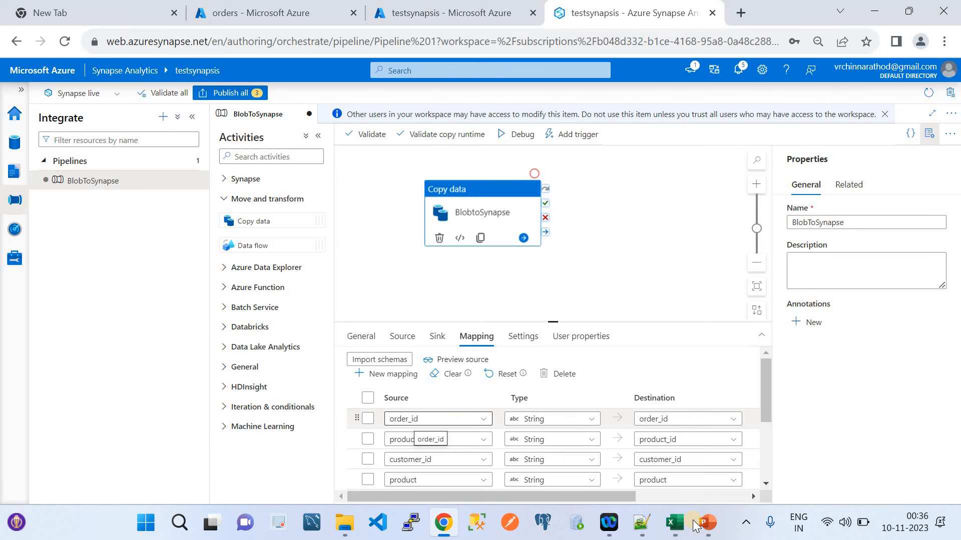
# Step: Switch to Excel and go through the column headers of order_data_part_1.csv from order_id to transaction_date
pyautogui.click(667, 526)
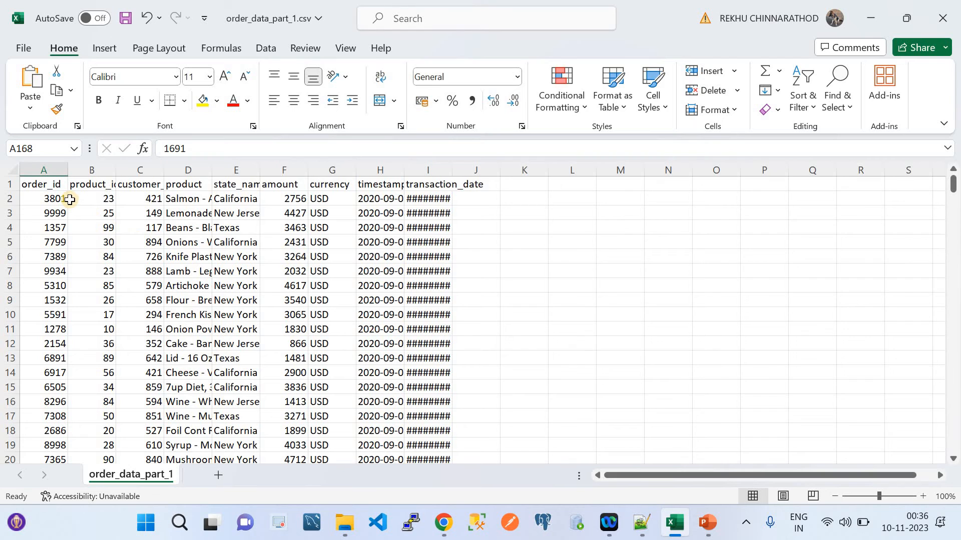
pyautogui.click(36, 183)
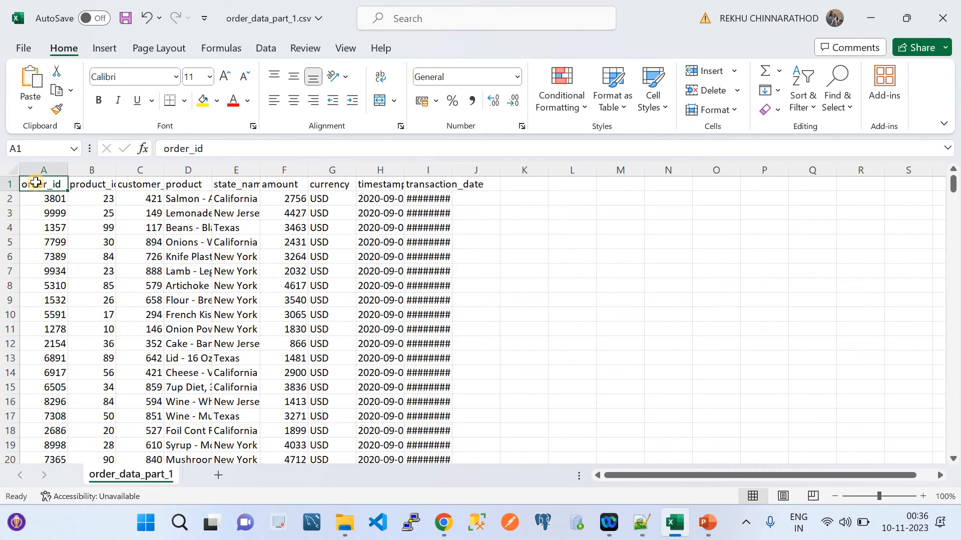
pyautogui.press('Right')
pyautogui.press('Right')
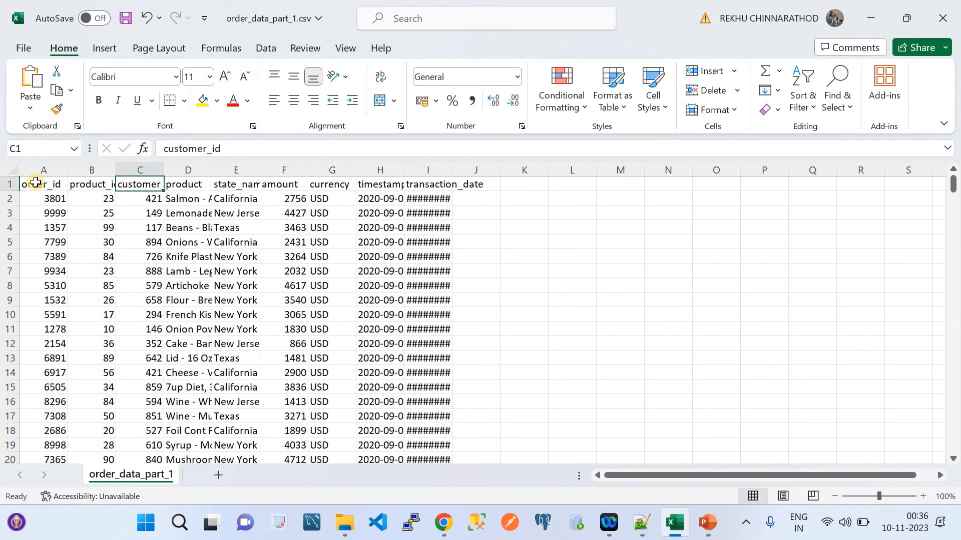
pyautogui.press('Right')
pyautogui.press('Right')
pyautogui.press('Right')
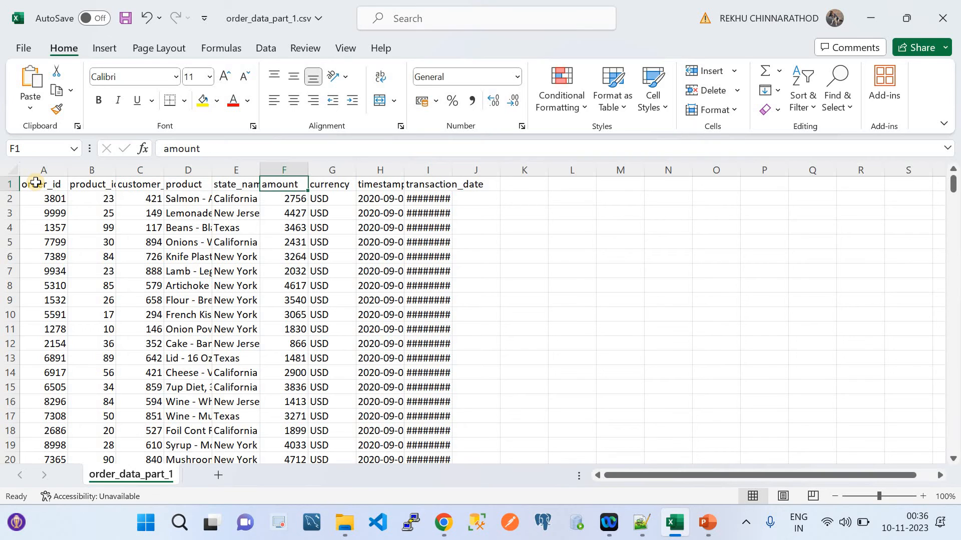
pyautogui.press('Right')
pyautogui.press('Right')
pyautogui.press('Right')
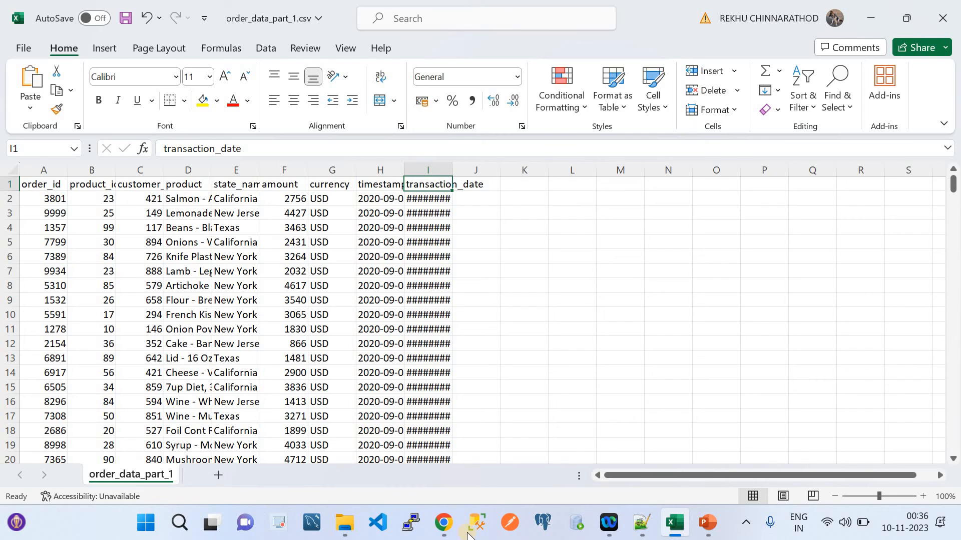
# Step: Switch back to Synapse Studio in Chrome and review the Copy data activity's column mapping, settings and user properties
pyautogui.click(443, 523)
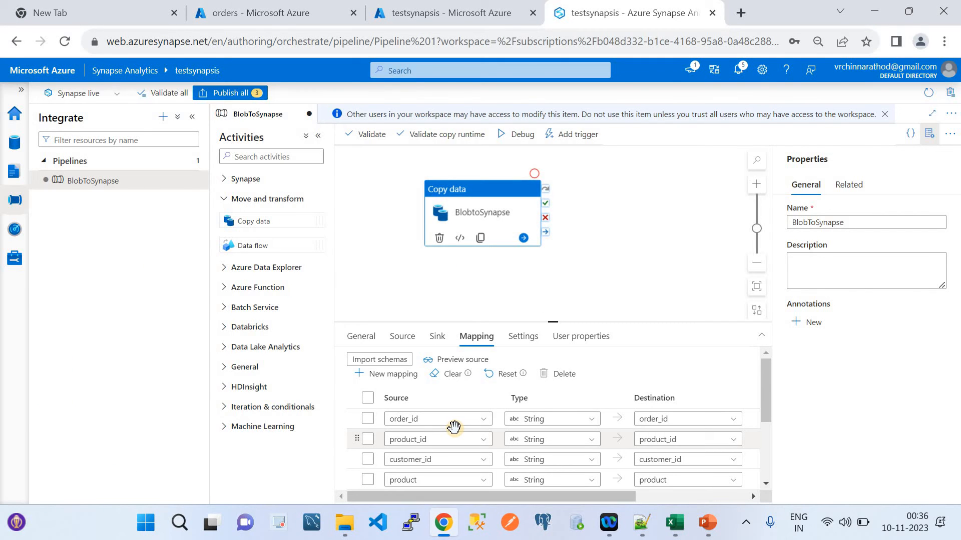
pyautogui.scroll(-1, 482, 459)
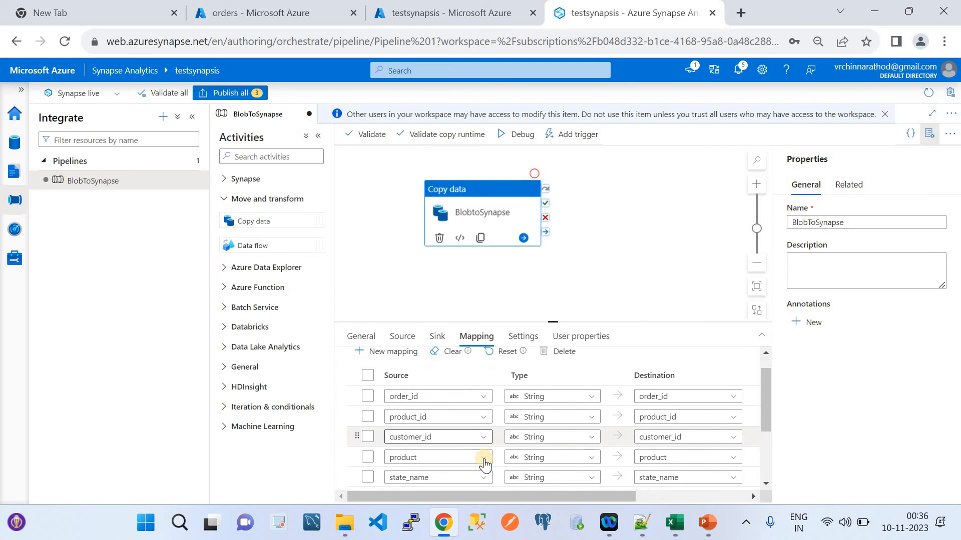
pyautogui.scroll(-5, 484, 465)
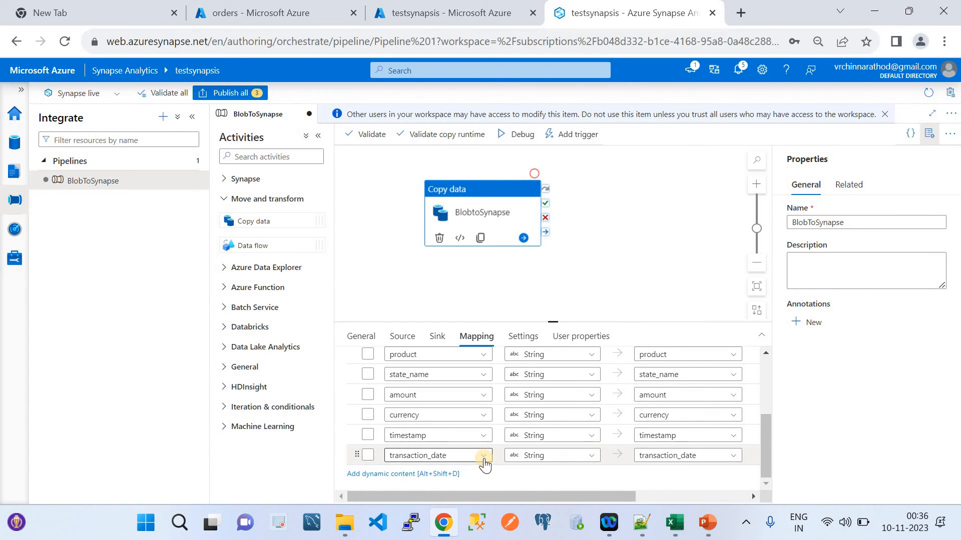
pyautogui.scroll(6, 483, 460)
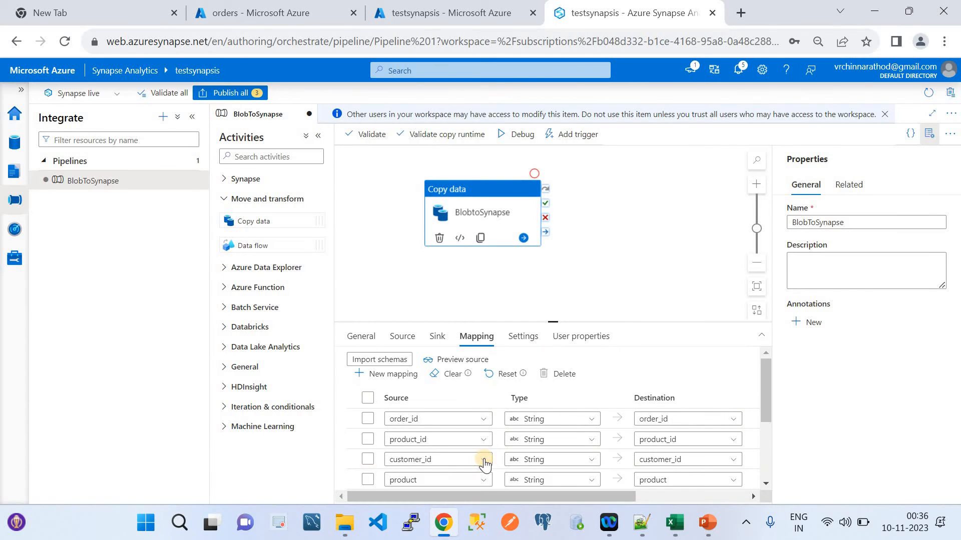
pyautogui.click(518, 345)
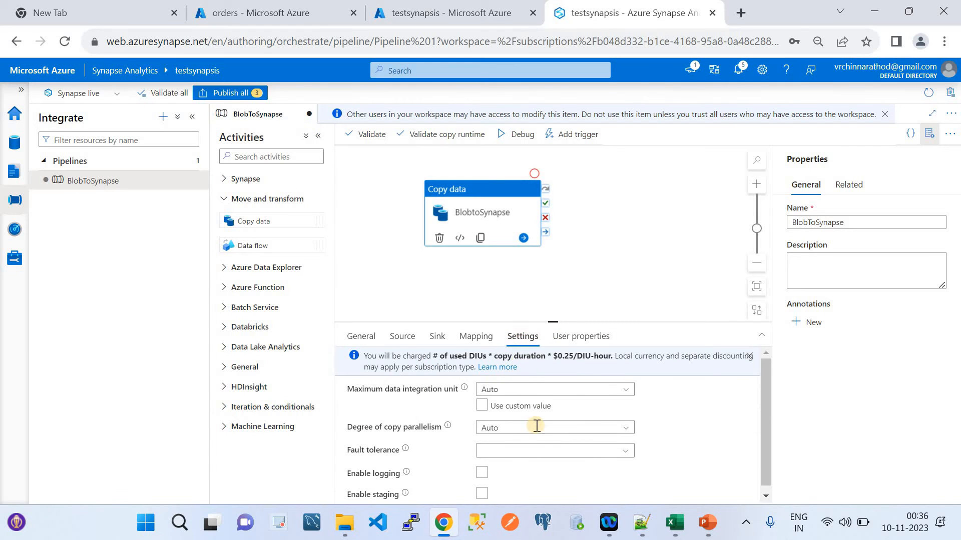
pyautogui.scroll(-1, 536, 426)
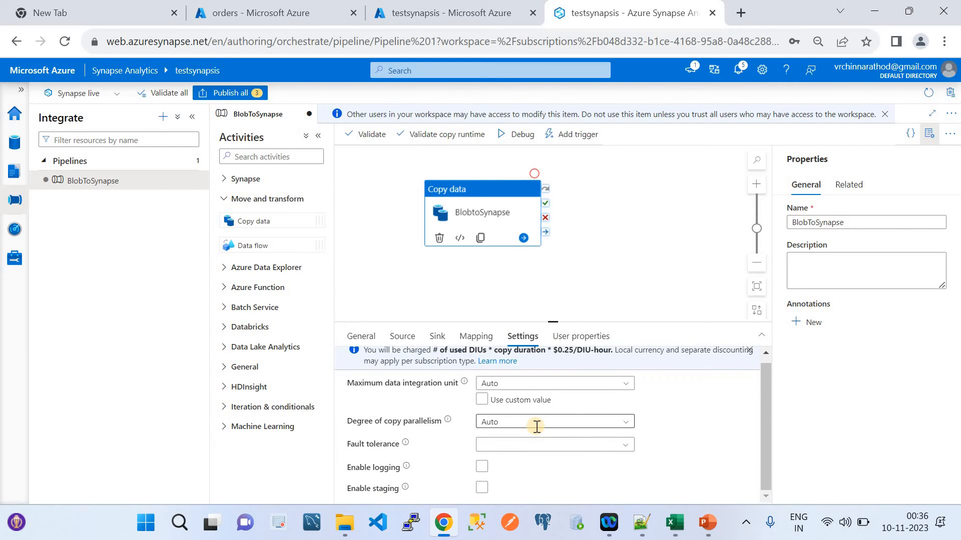
pyautogui.scroll(1, 537, 427)
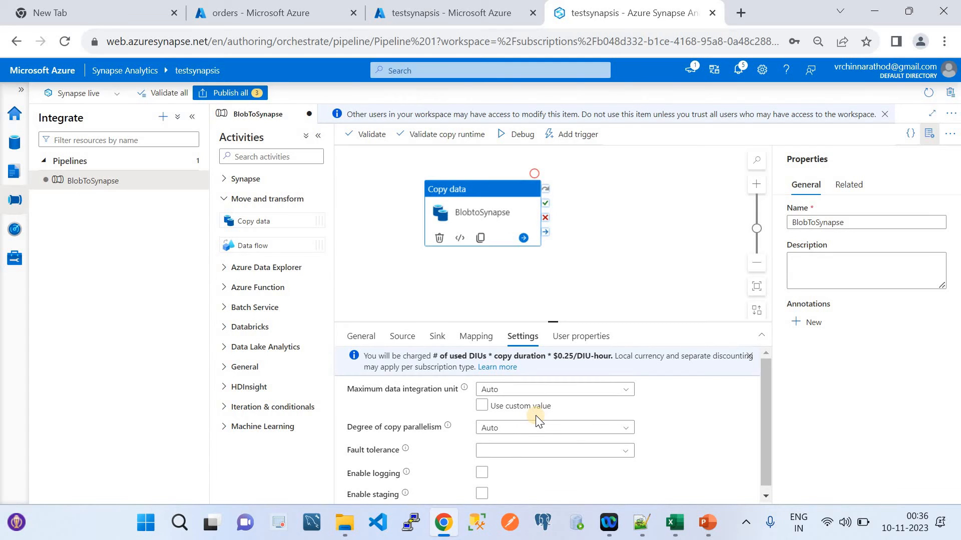
pyautogui.click(579, 336)
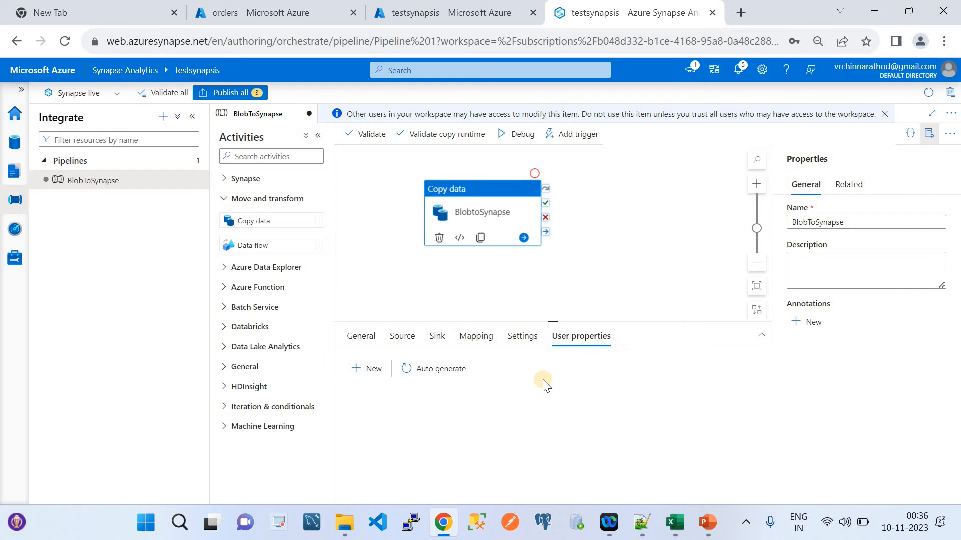
# Step: Try to publish all pending changes and close the workspace validation output
pyautogui.click(234, 95)
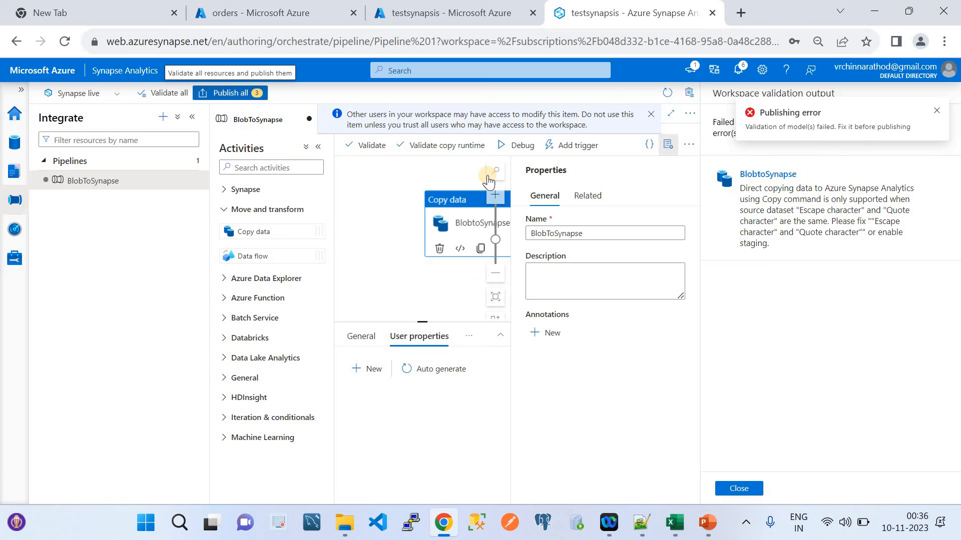
pyautogui.click(936, 111)
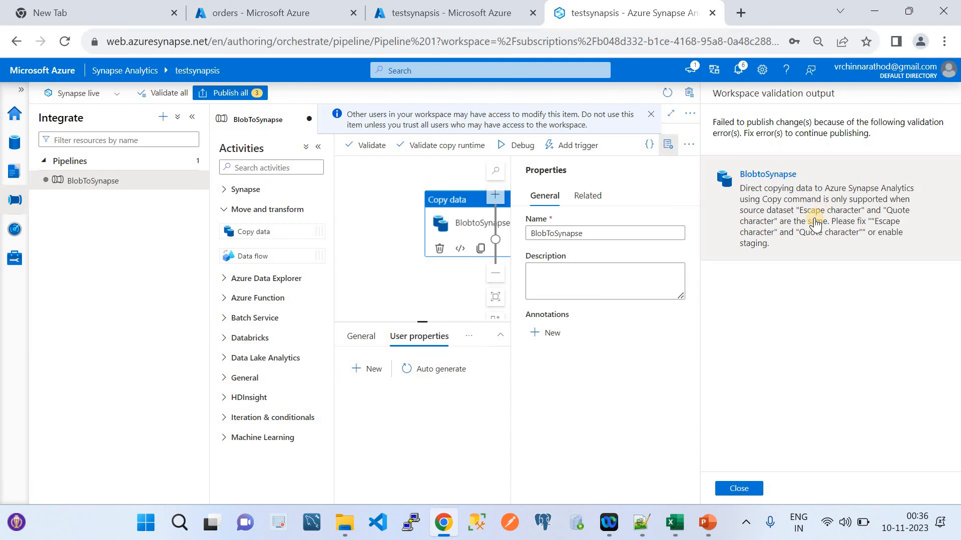
pyautogui.click(748, 490)
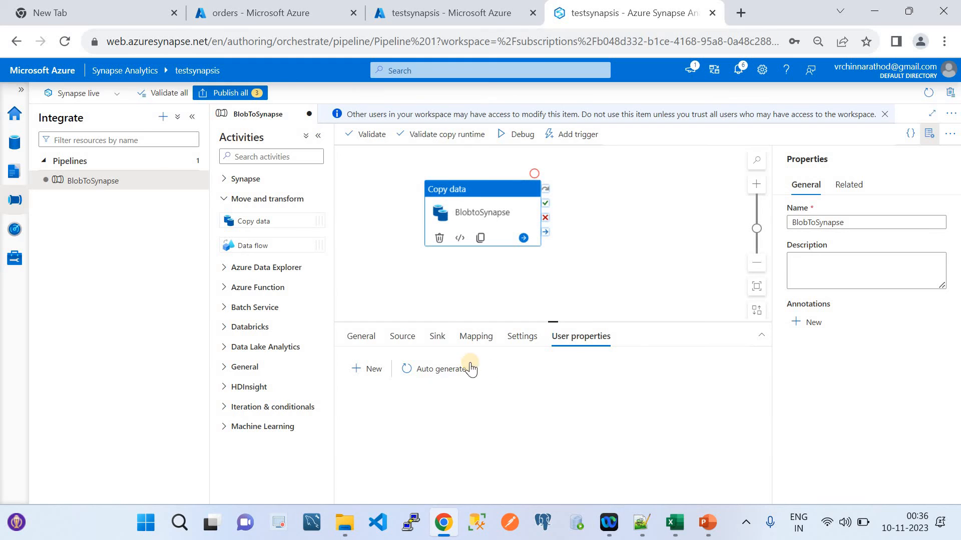
# Step: Examine the Copy data activity's sink and source options for the escape character and quote character settings
pyautogui.click(437, 336)
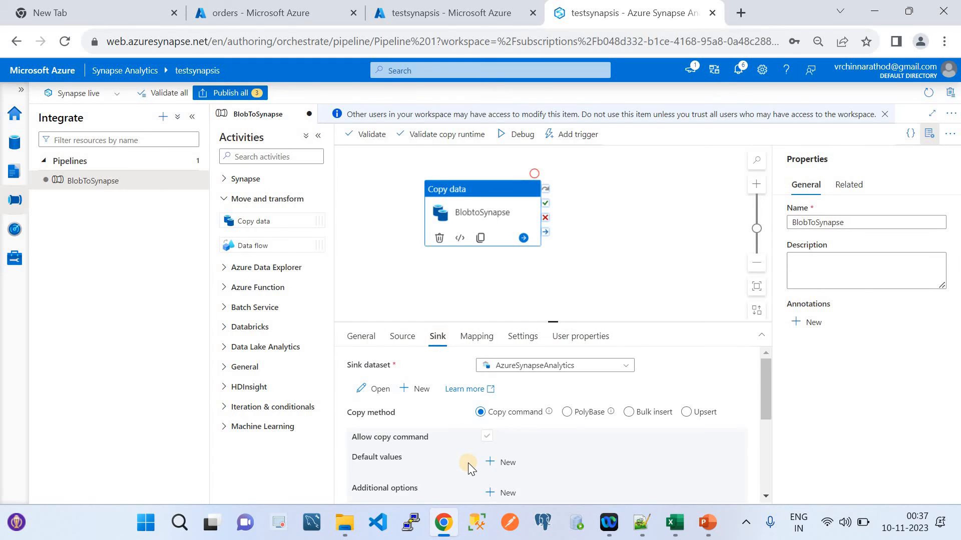
pyautogui.scroll(-3, 468, 463)
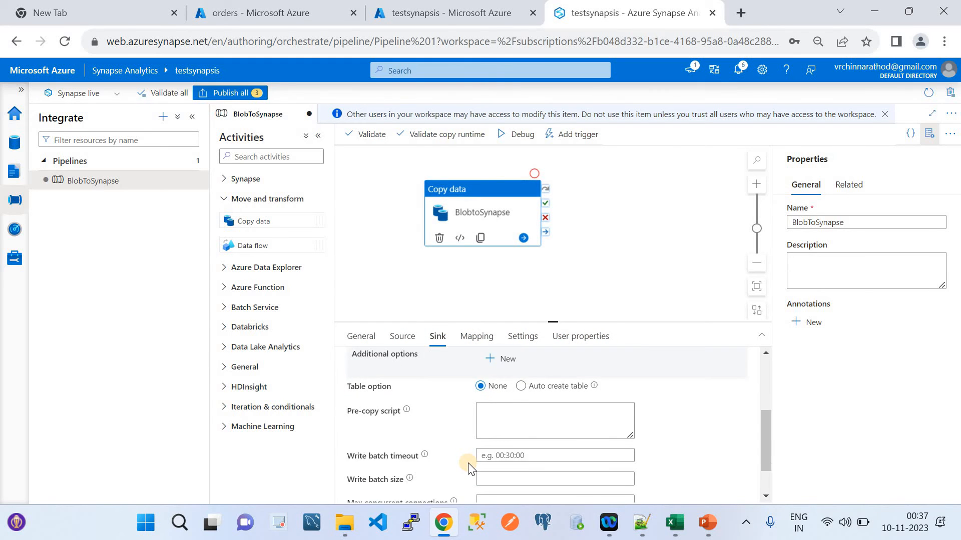
pyautogui.scroll(-2, 469, 468)
pyautogui.click(400, 337)
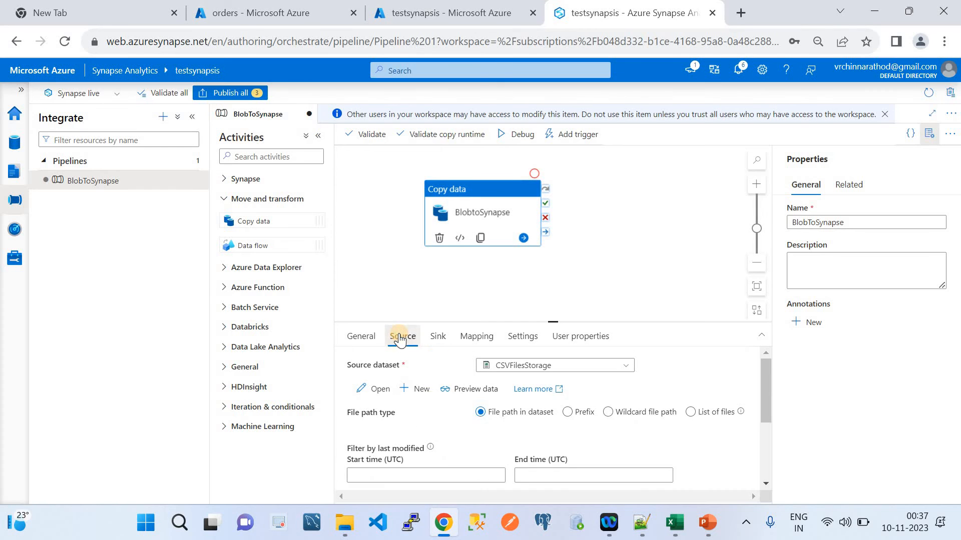
pyautogui.scroll(-3, 445, 455)
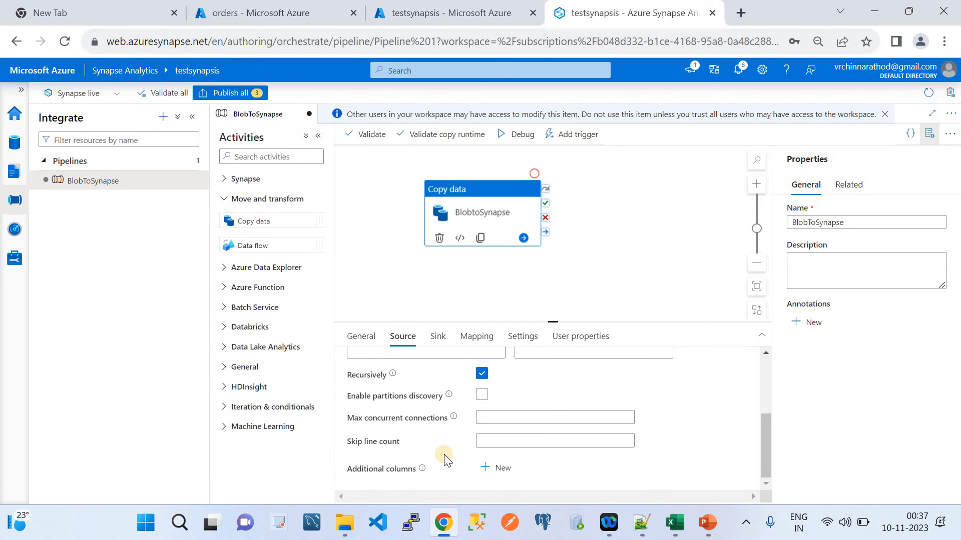
pyautogui.scroll(5, 444, 456)
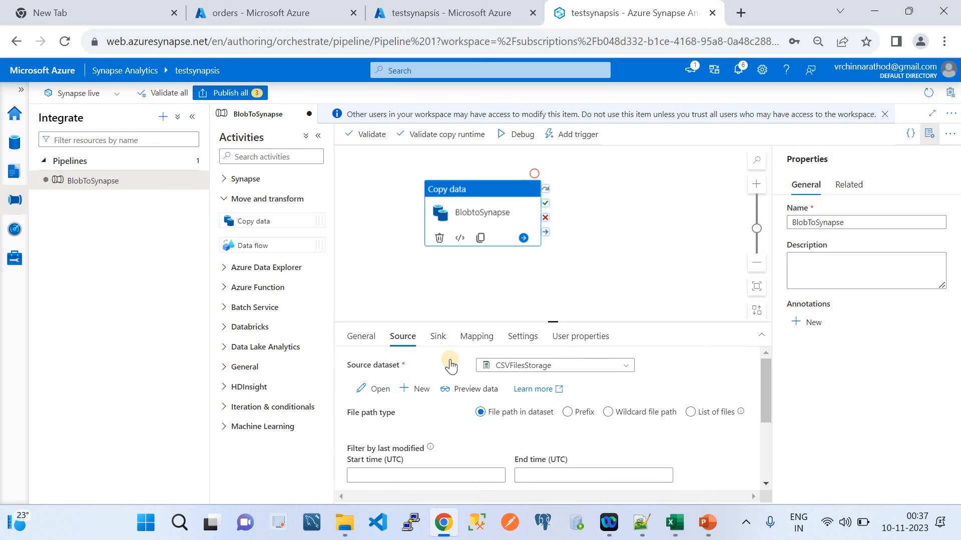
pyautogui.click(438, 337)
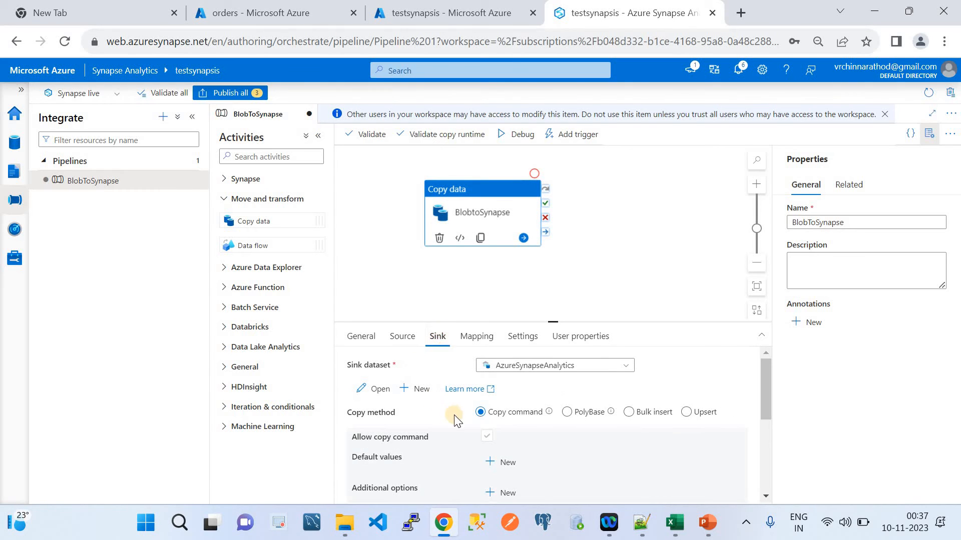
pyautogui.scroll(-2, 454, 420)
pyautogui.scroll(-3, 454, 415)
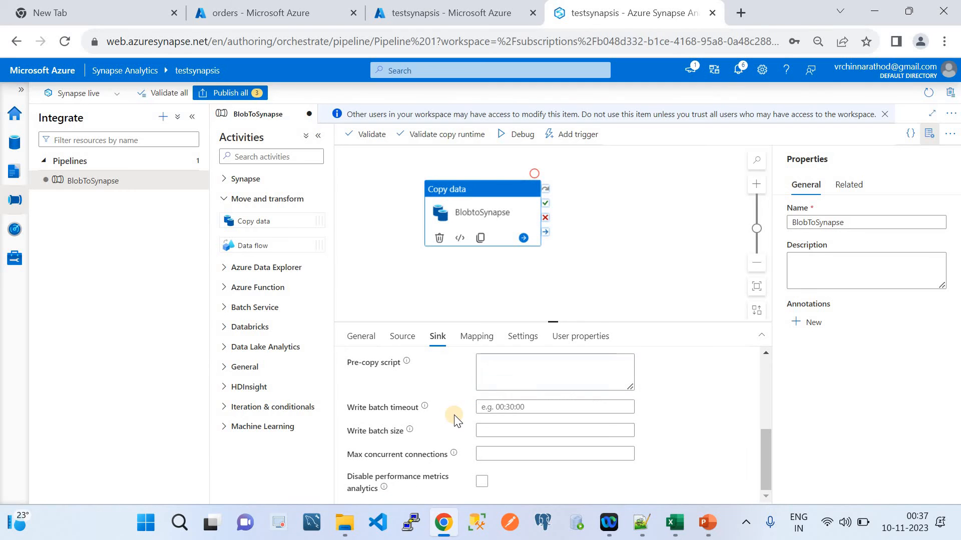
pyautogui.scroll(5, 455, 418)
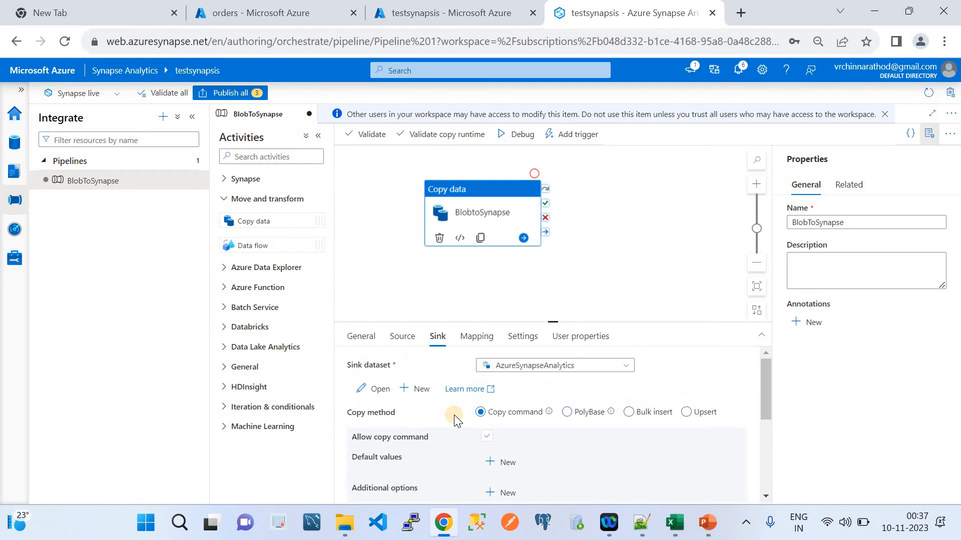
# Step: Open the Copy data activity's source dataset CSVFilesStorage and set its escape character to Double quote (")
pyautogui.click(402, 336)
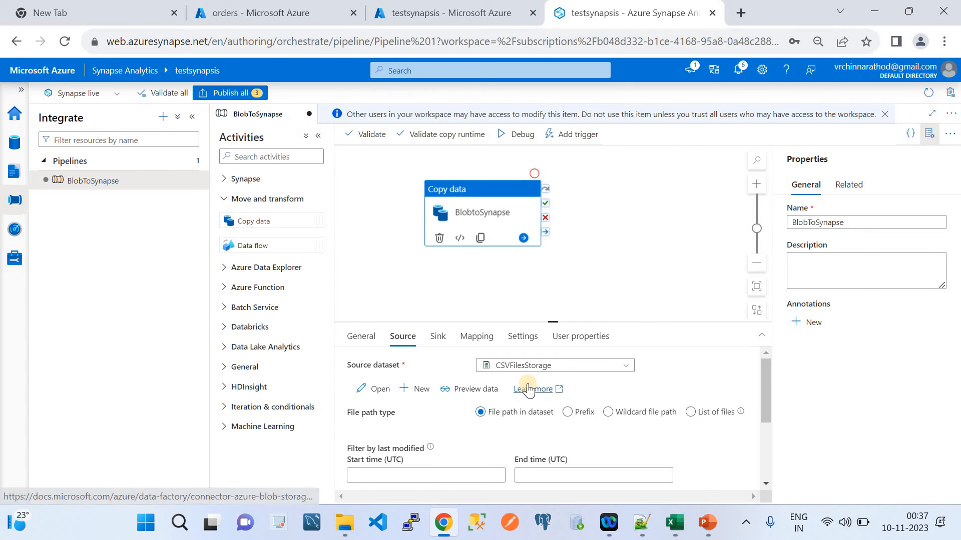
pyautogui.click(376, 390)
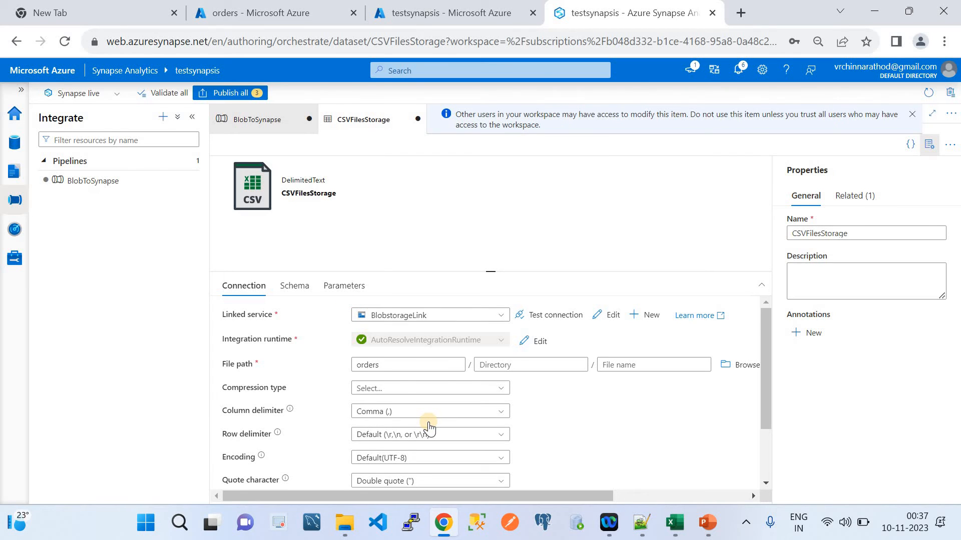
pyautogui.scroll(-2, 429, 427)
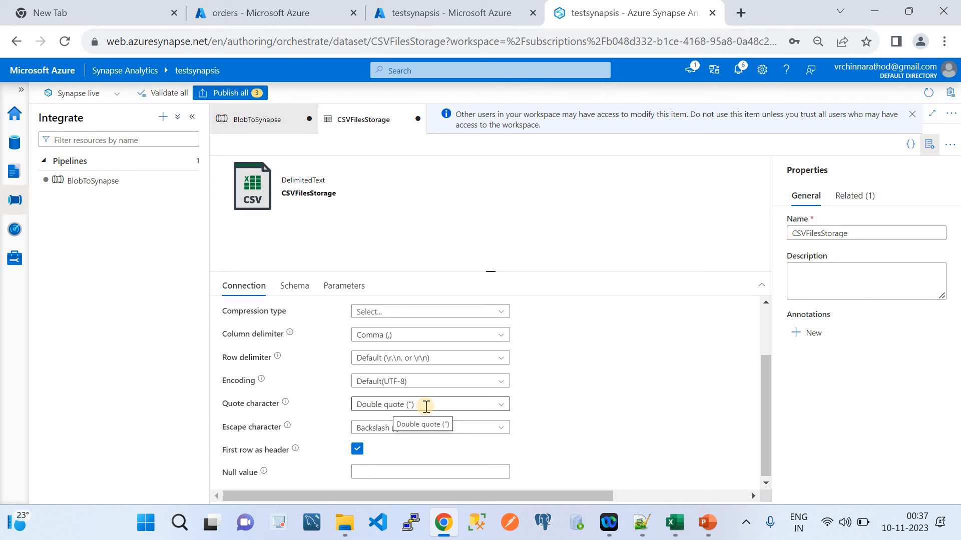
pyautogui.click(500, 426)
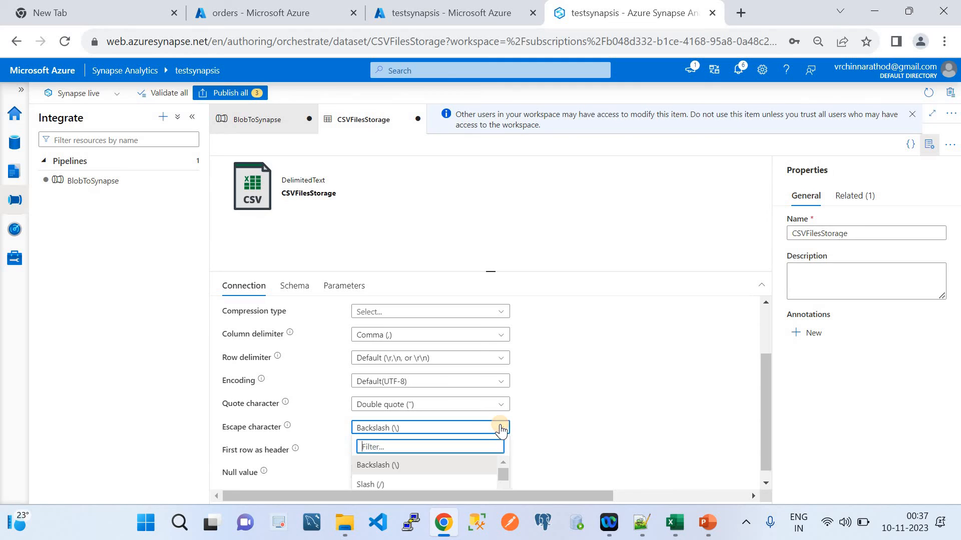
pyautogui.scroll(-1, 475, 482)
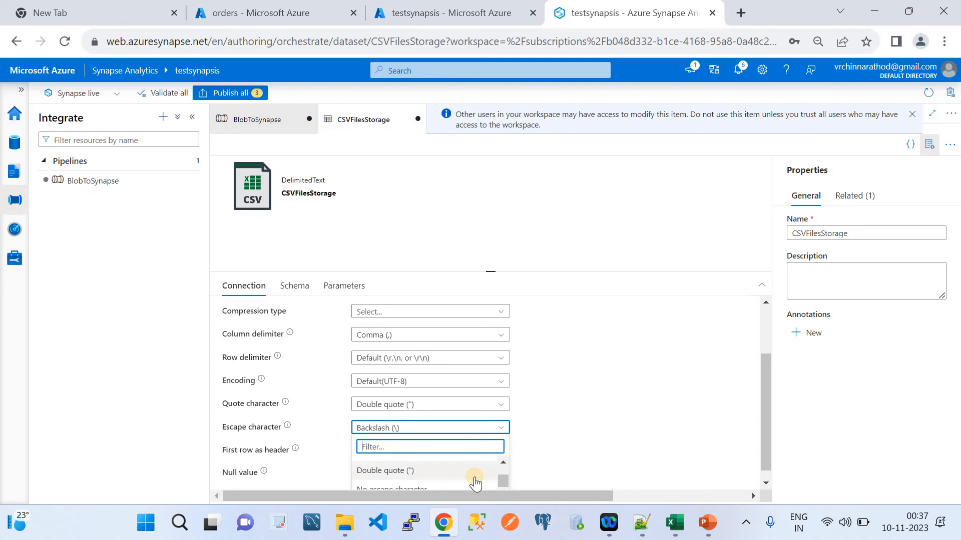
pyautogui.scroll(-1, 473, 479)
pyautogui.click(438, 462)
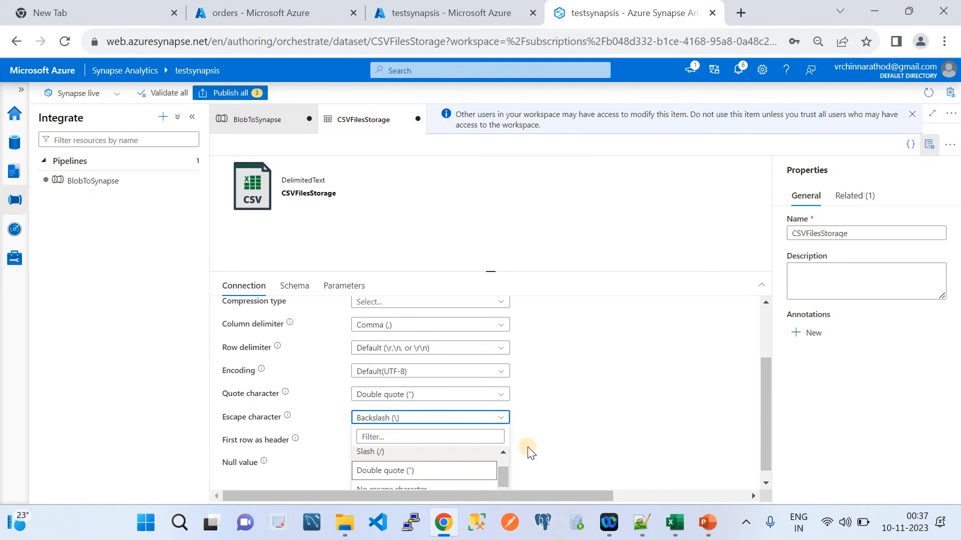
pyautogui.click(430, 471)
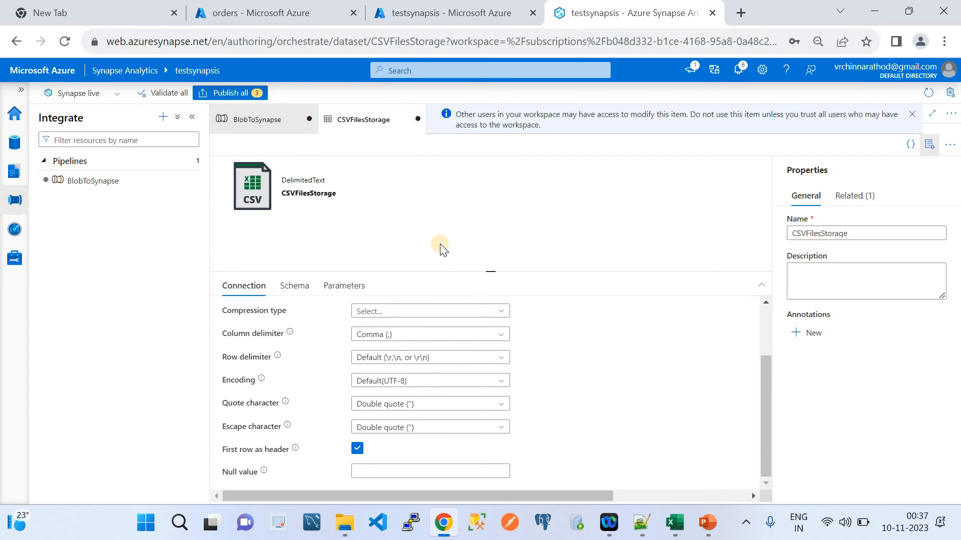
# Step: Publish all pending changes for the BlobToSynapse pipeline and both datasets, and close the CSVFilesStorage dataset
pyautogui.click(416, 119)
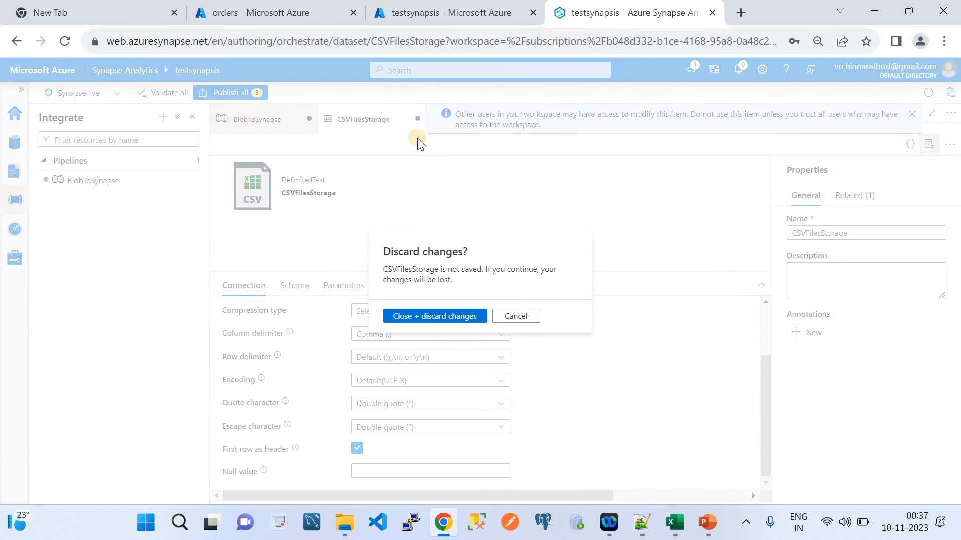
pyautogui.click(515, 317)
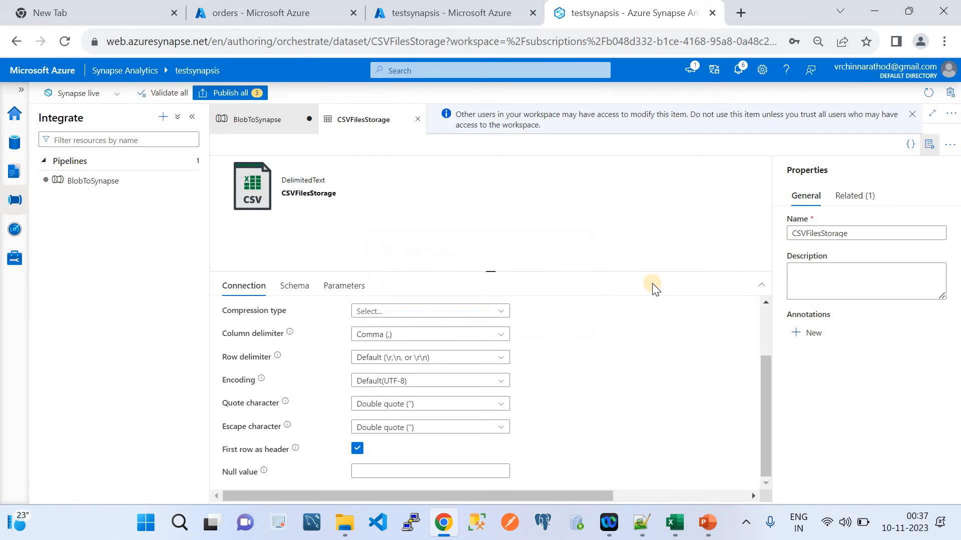
pyautogui.click(230, 92)
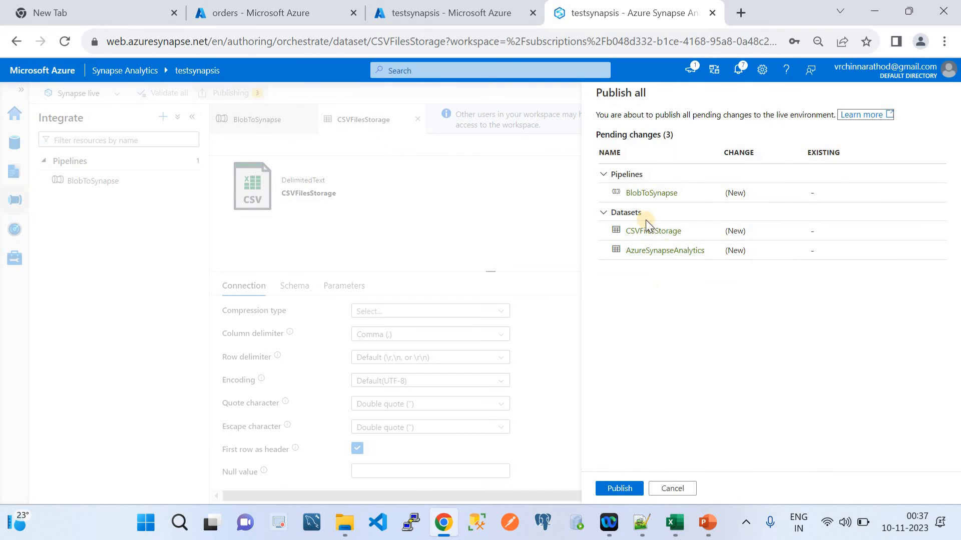
pyautogui.click(618, 488)
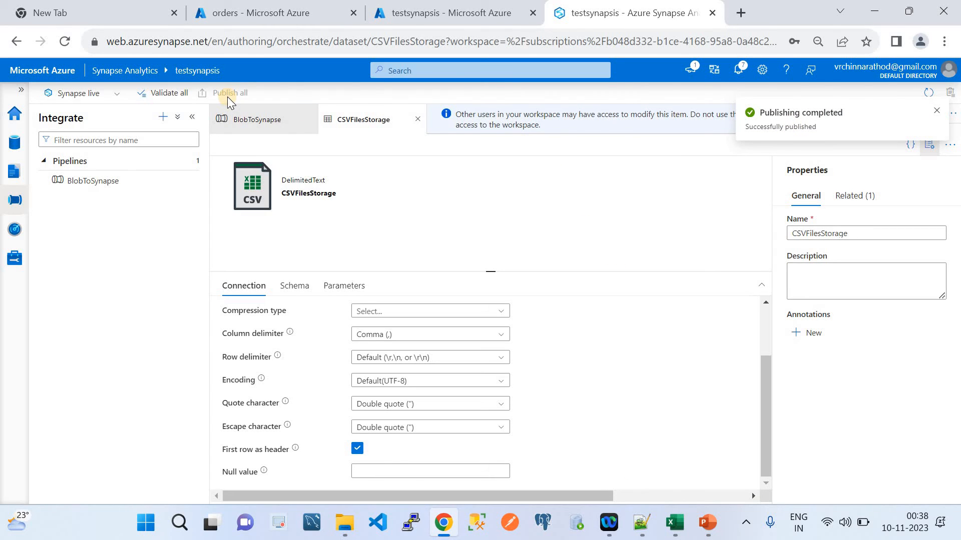
pyautogui.click(421, 120)
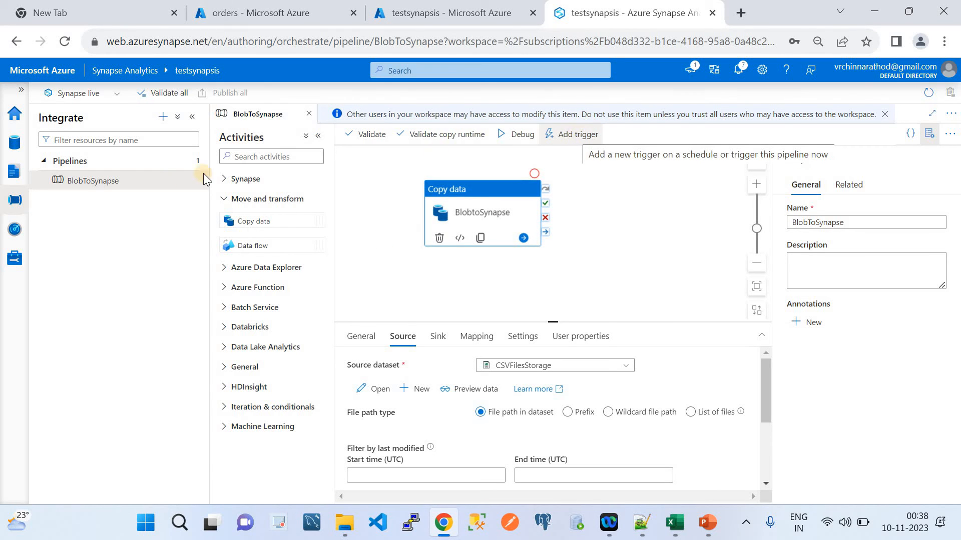
# Step: Reload the Synapse Studio page and trigger an immediate run of the published BlobToSynapse pipeline
pyautogui.click(9, 205)
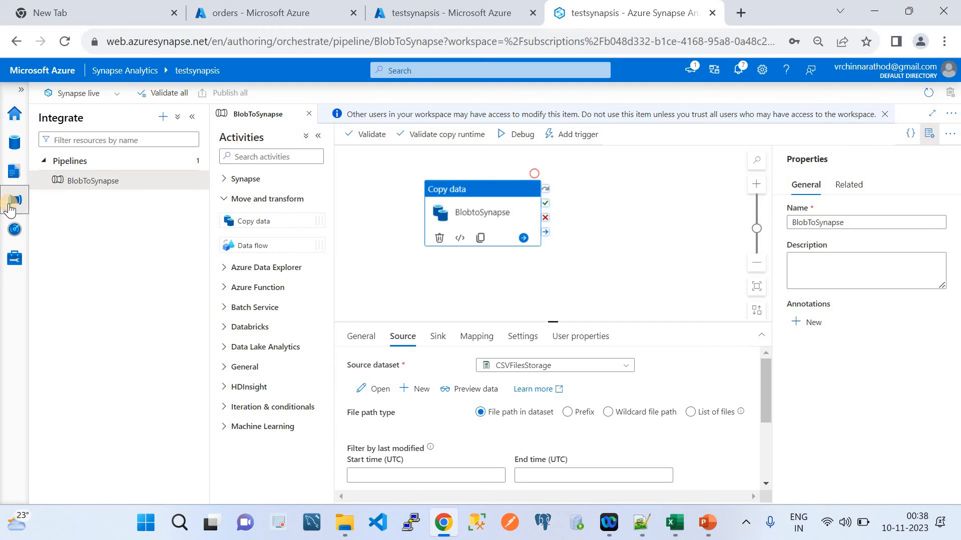
pyautogui.click(65, 41)
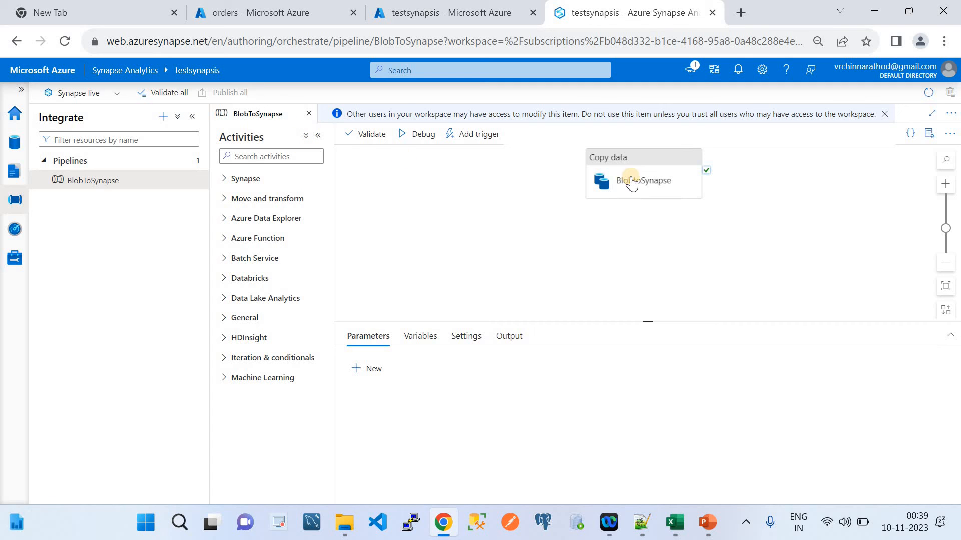
pyautogui.moveTo(631, 184)
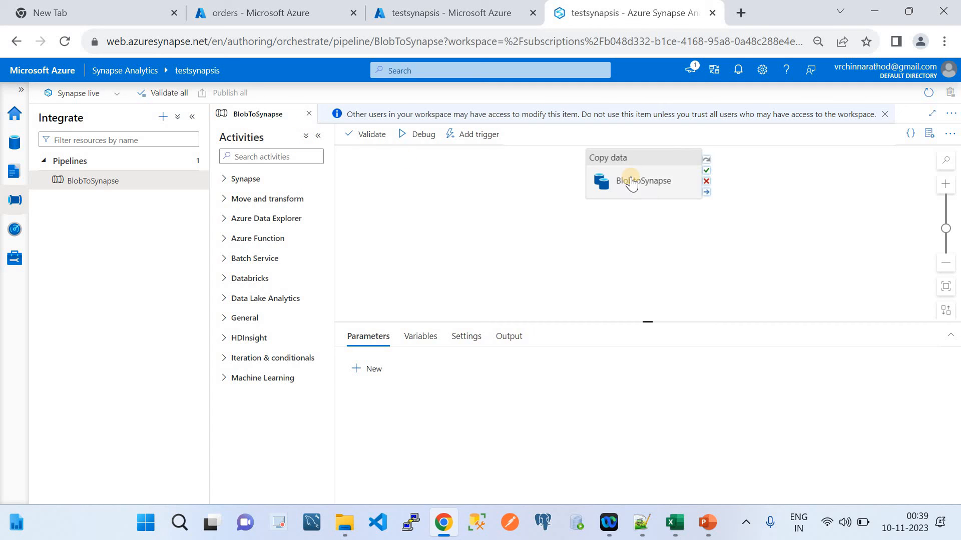
pyautogui.click(471, 136)
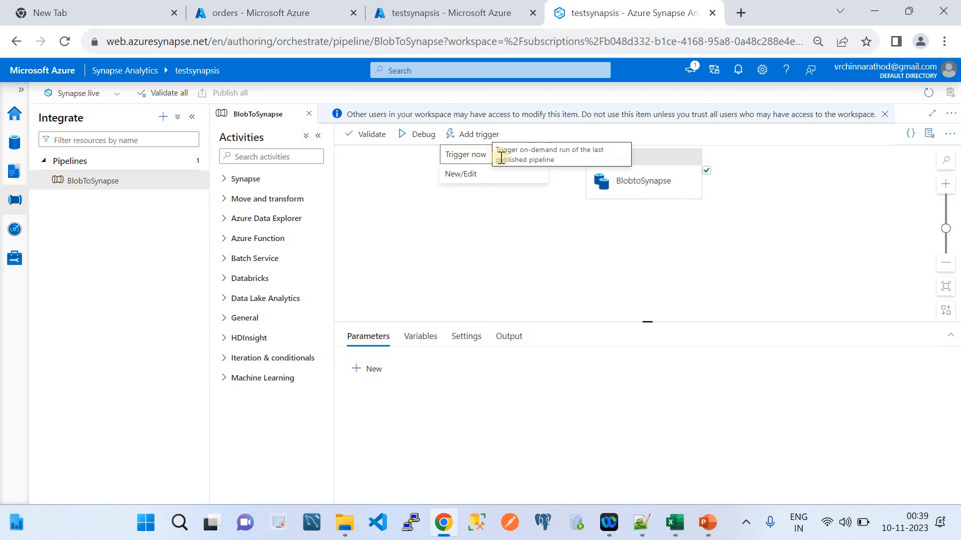
pyautogui.click(462, 155)
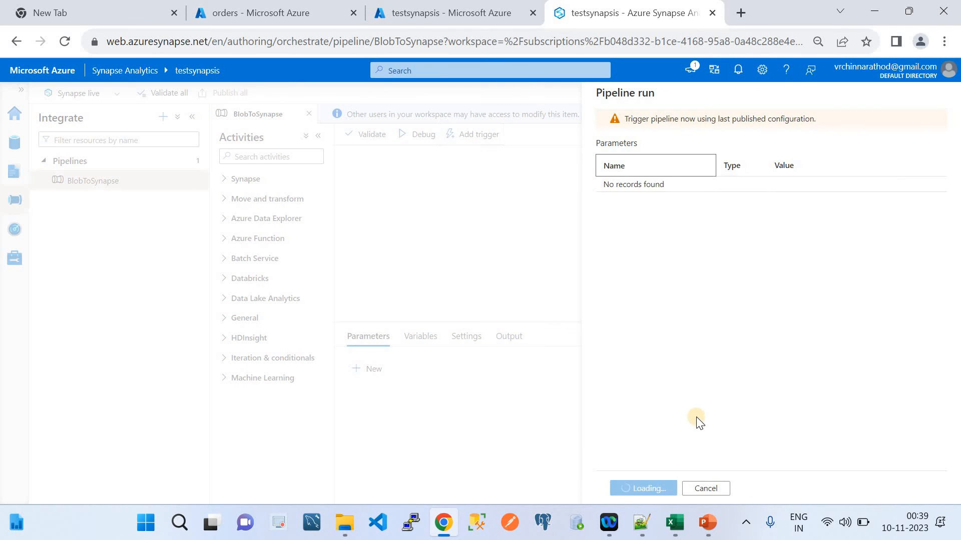
pyautogui.click(634, 489)
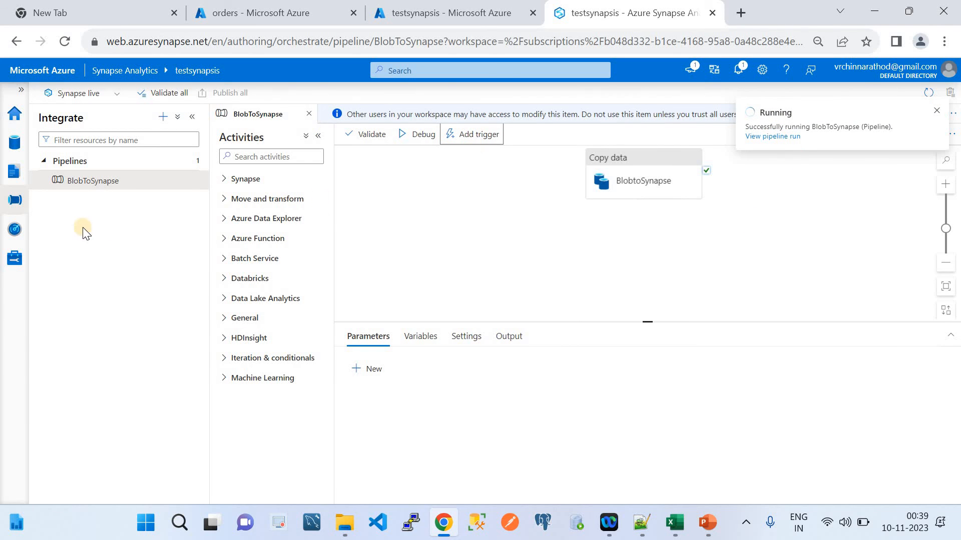
# Step: Monitor the BlobToSynapse pipeline run, refresh its activity status and review the copy activity's transfer details
pyautogui.click(13, 235)
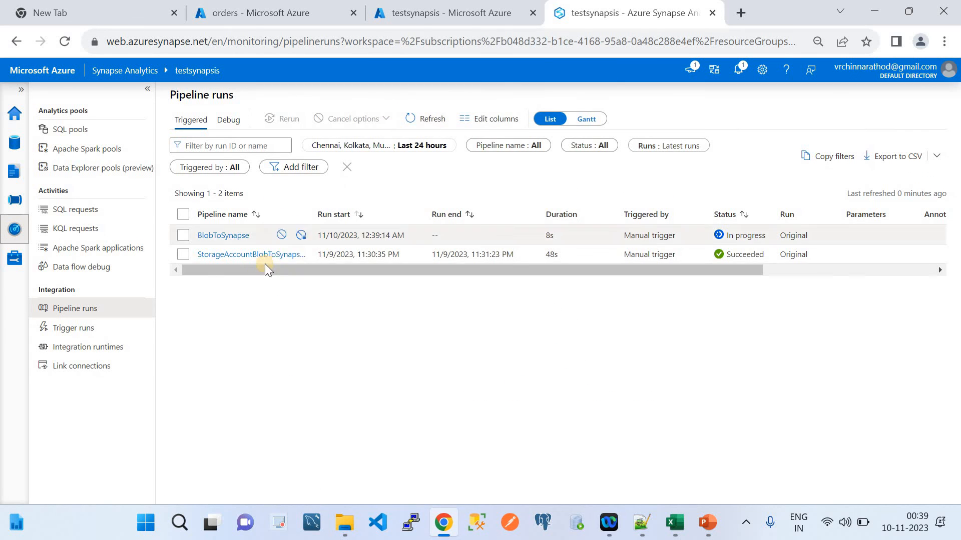
pyautogui.click(229, 239)
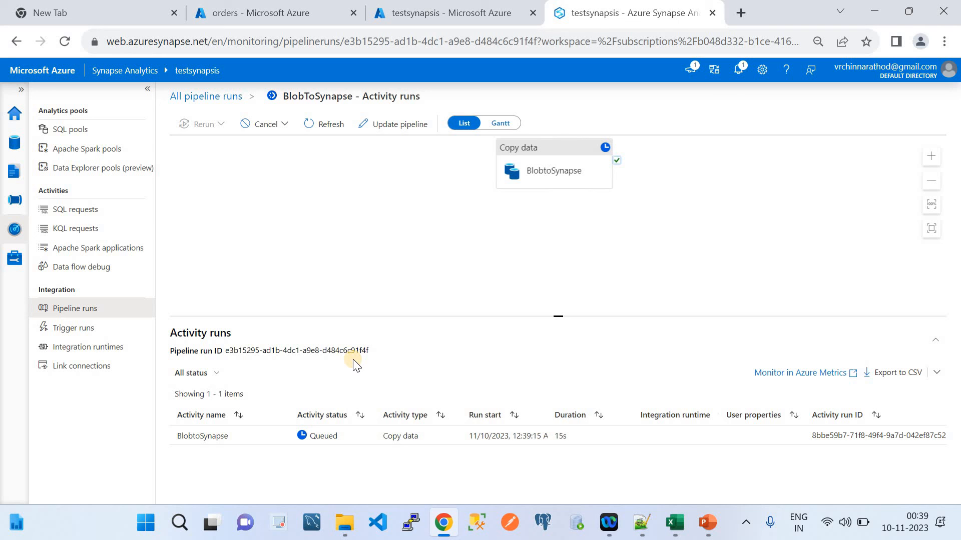
pyautogui.click(331, 127)
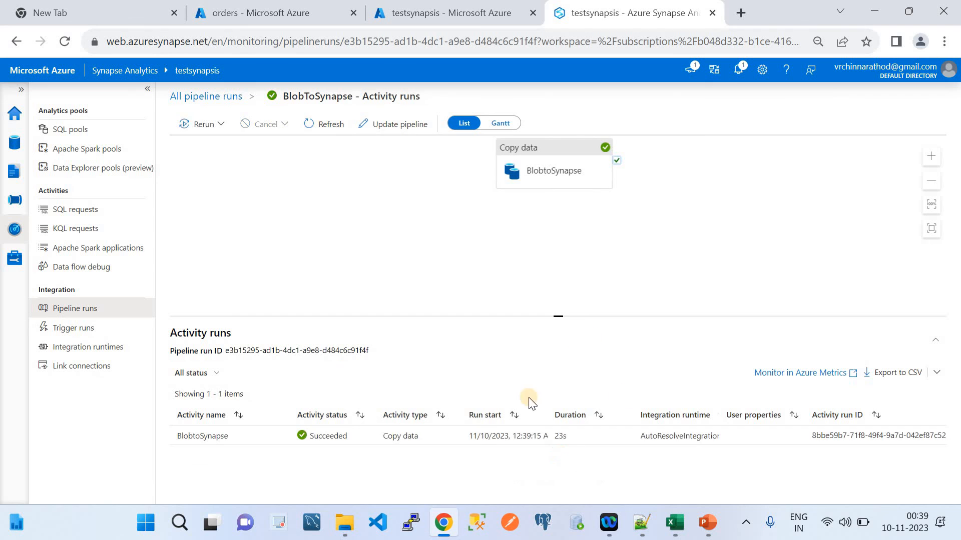
pyautogui.moveTo(706, 526)
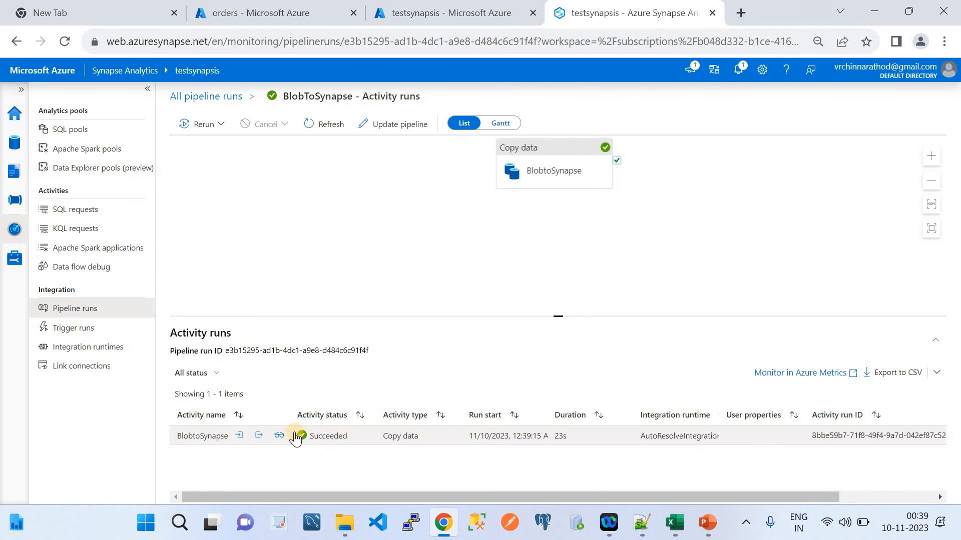
pyautogui.click(278, 438)
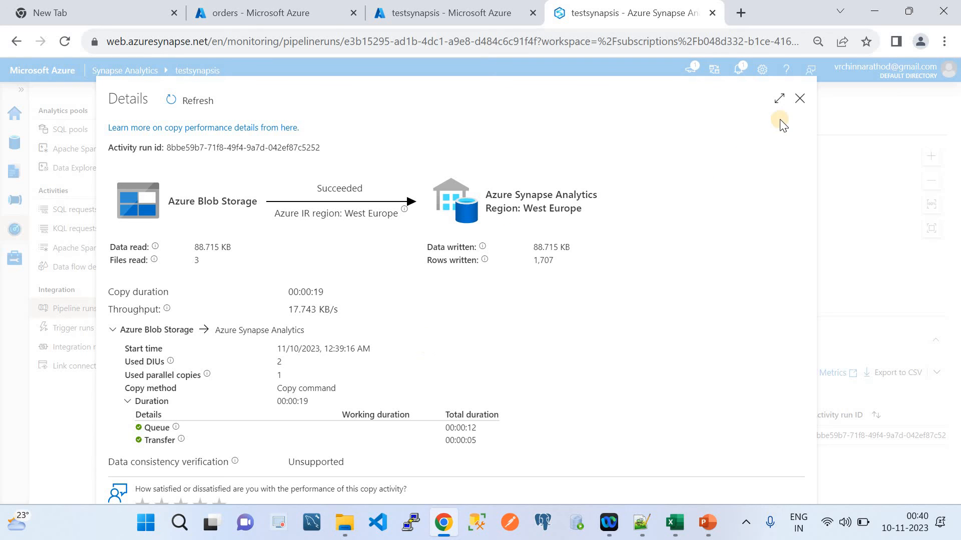
pyautogui.click(800, 100)
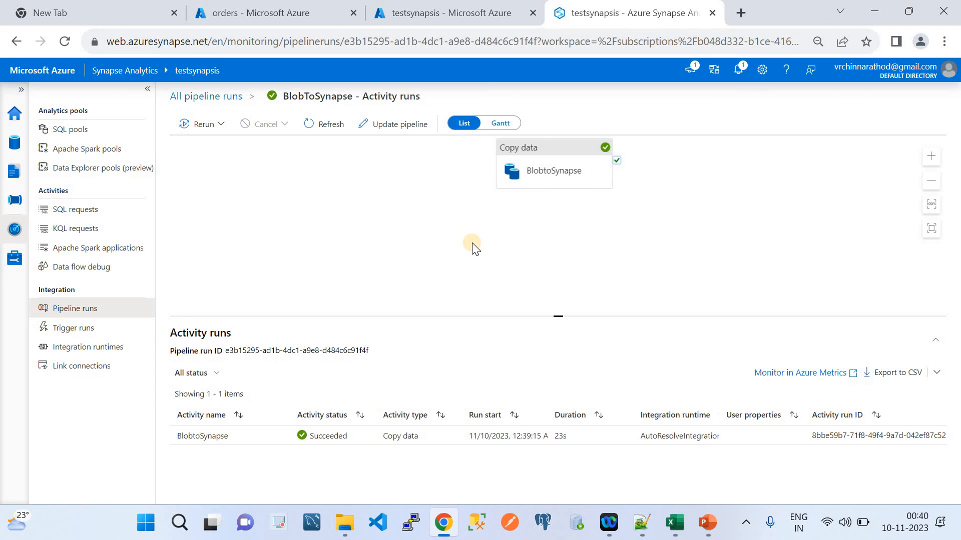
# Step: Refresh the pipeline runs list, recheck the BlobToSynapse run's activities, and revisit the pipeline and its run list
pyautogui.click(15, 230)
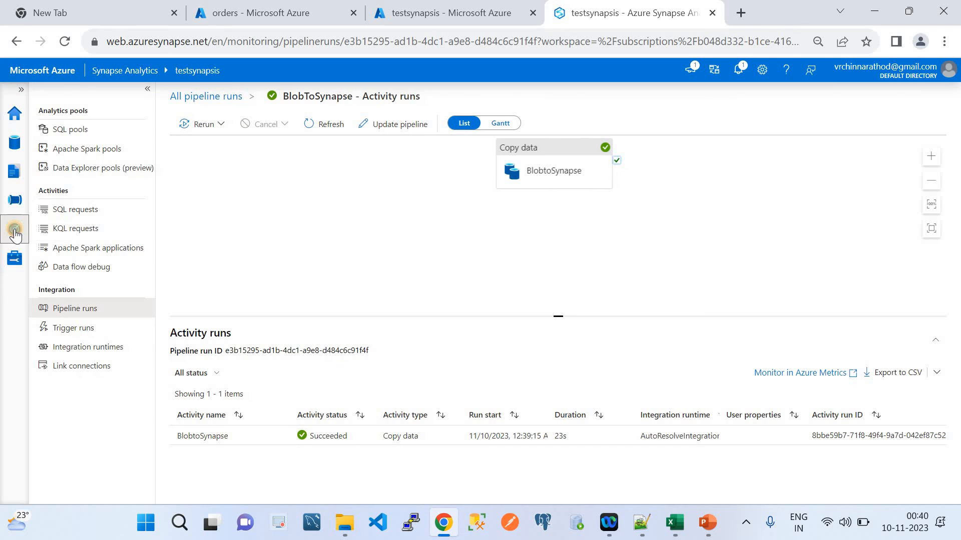
pyautogui.click(89, 310)
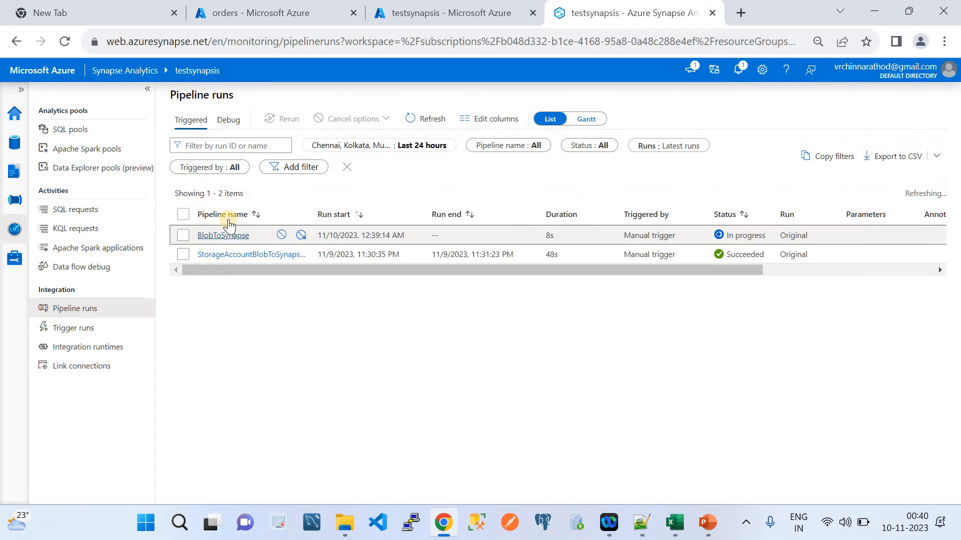
pyautogui.click(431, 120)
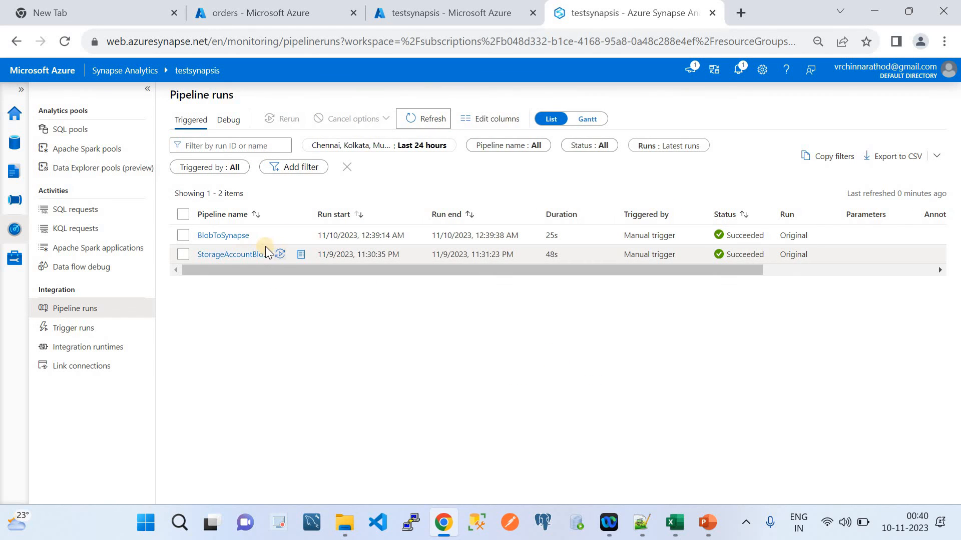
pyautogui.click(228, 238)
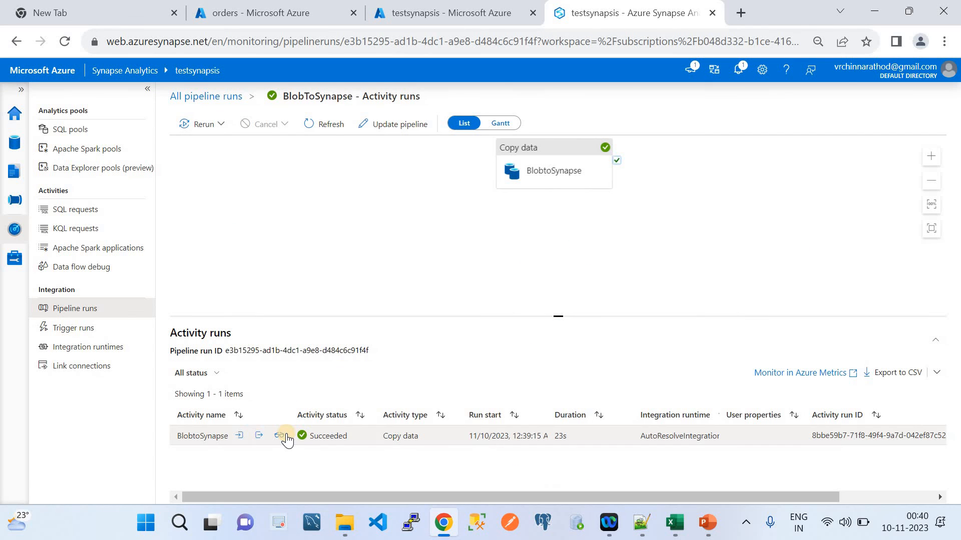
pyautogui.click(15, 203)
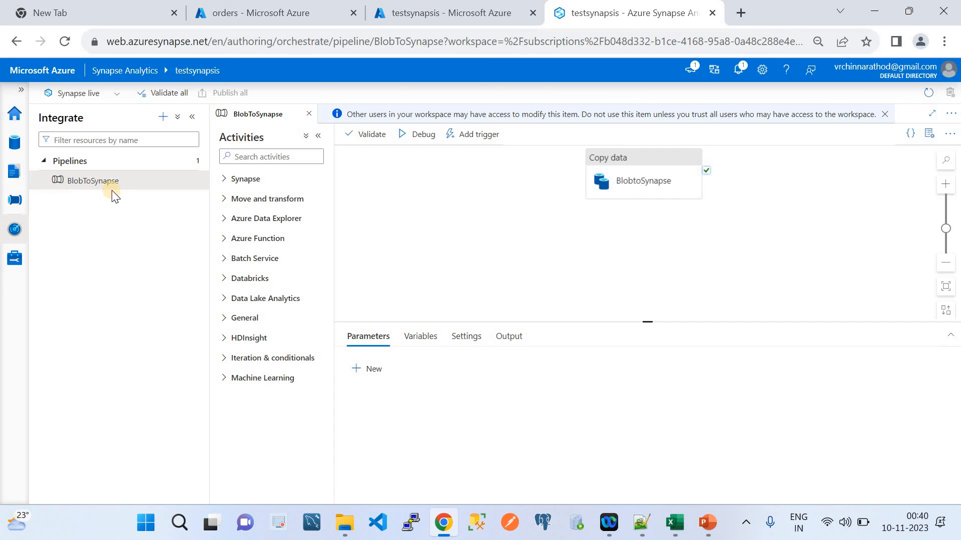
pyautogui.click(20, 231)
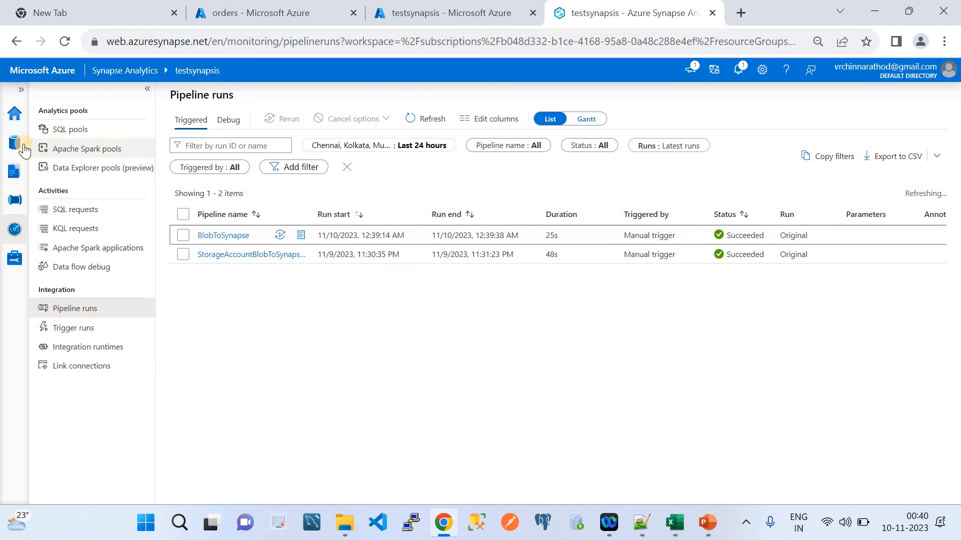
# Step: Browse the workspace data to the cloudquicklabs SQL database and expand dbo.Table under its tables
pyautogui.click(20, 146)
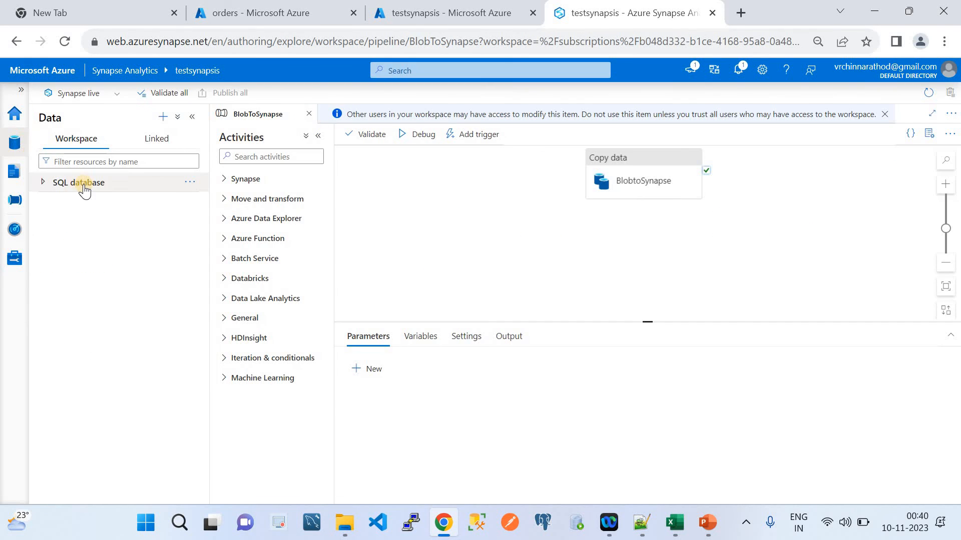
pyautogui.click(43, 183)
pyautogui.click(49, 202)
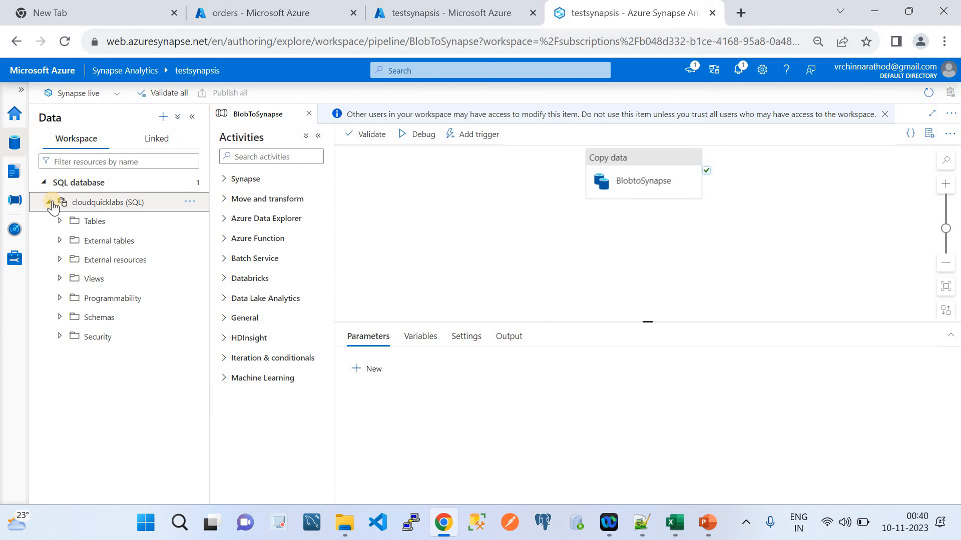
pyautogui.click(60, 222)
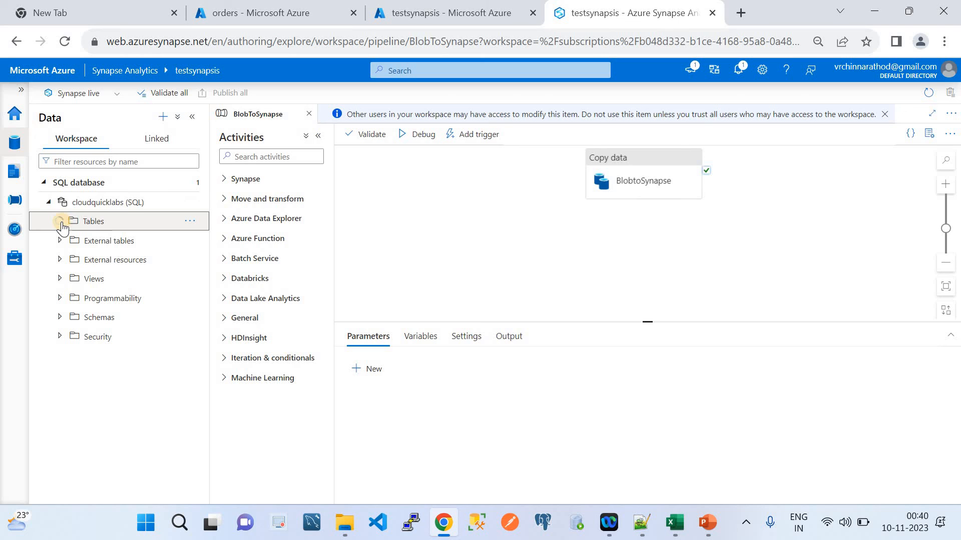
pyautogui.click(74, 240)
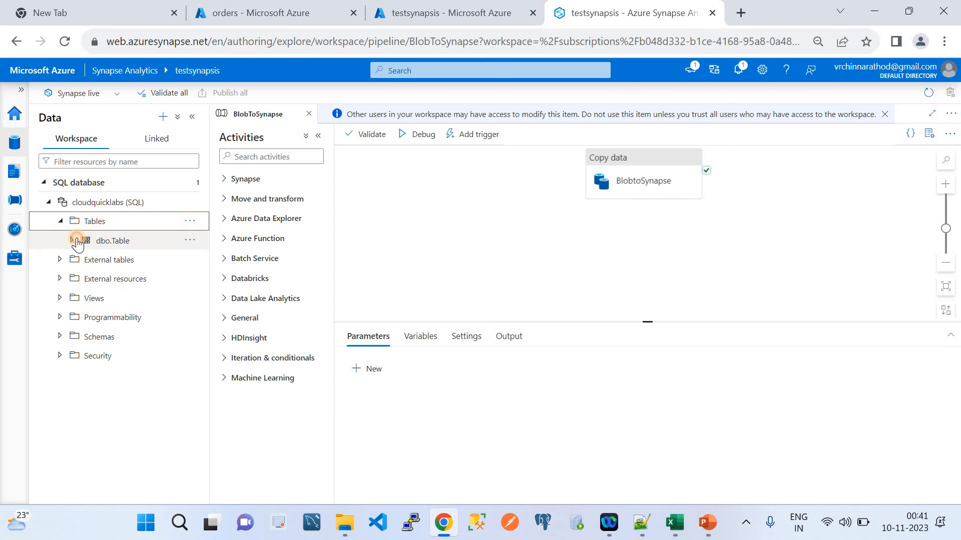
# Step: Create a new SQL script selecting the top 100 rows of dbo.Table and look through the returned rows
pyautogui.click(190, 240)
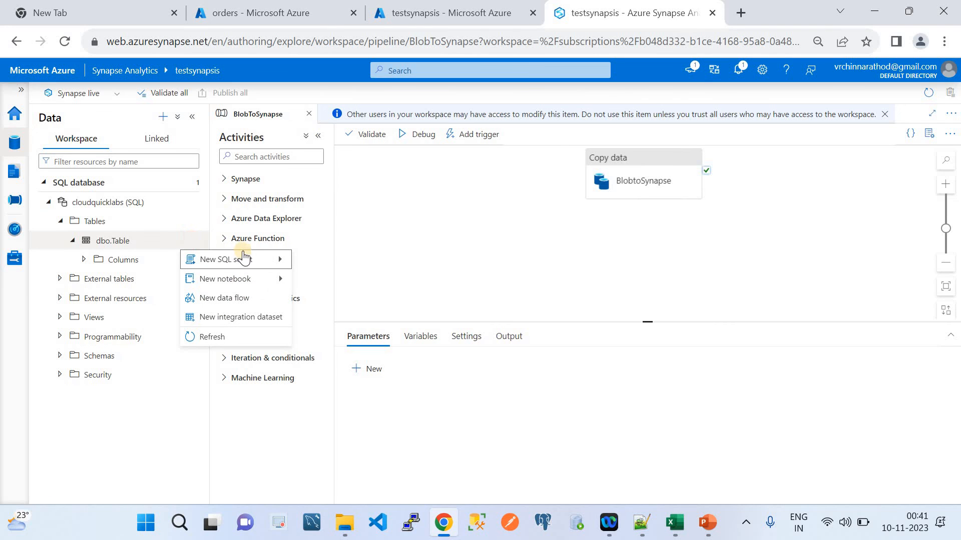
pyautogui.moveTo(248, 259)
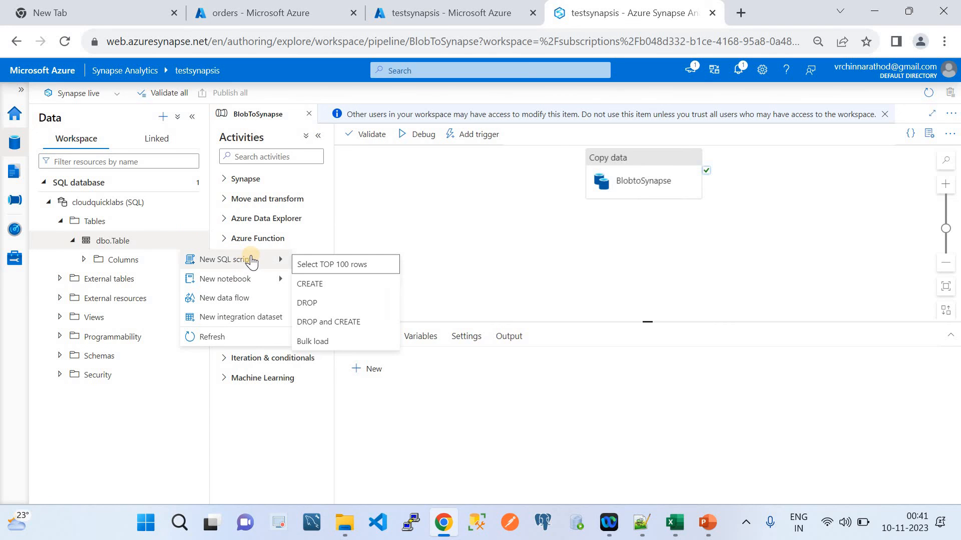
pyautogui.click(314, 264)
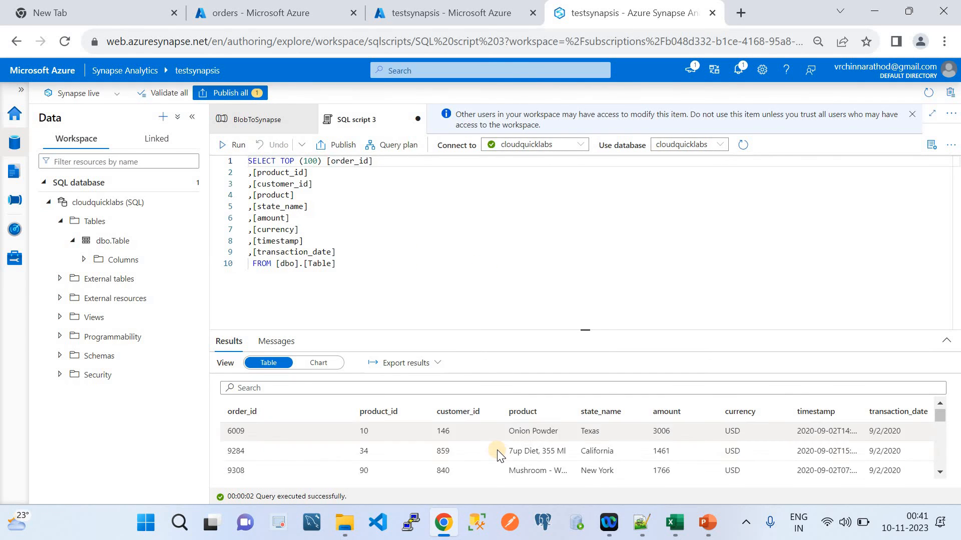
pyautogui.scroll(-1, 497, 449)
pyautogui.scroll(2, 339, 431)
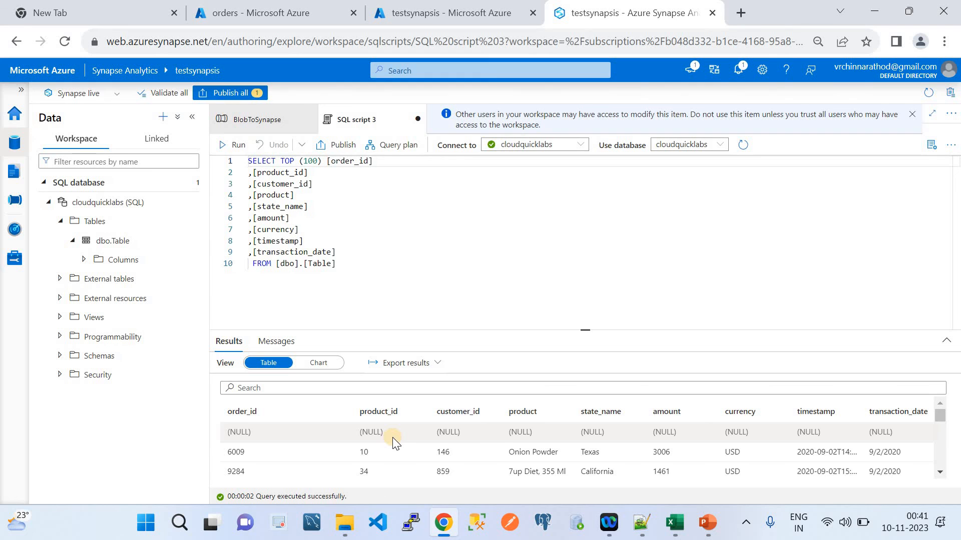
pyautogui.scroll(-3, 393, 439)
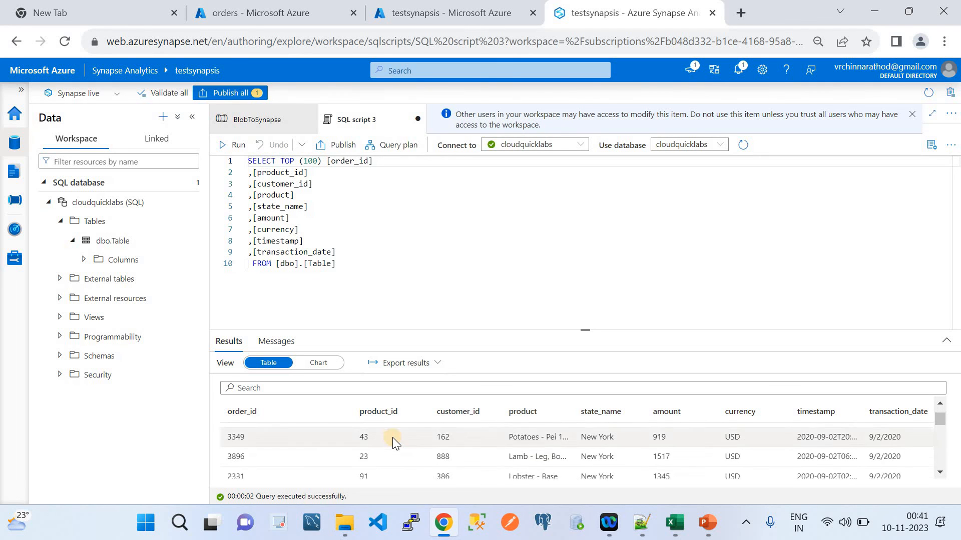
pyautogui.scroll(-10, 392, 439)
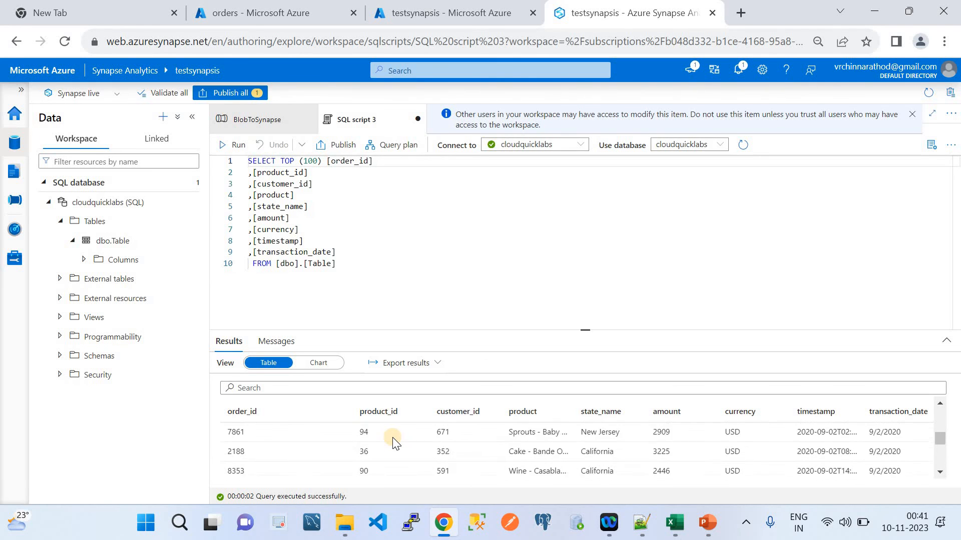
pyautogui.scroll(-10, 393, 439)
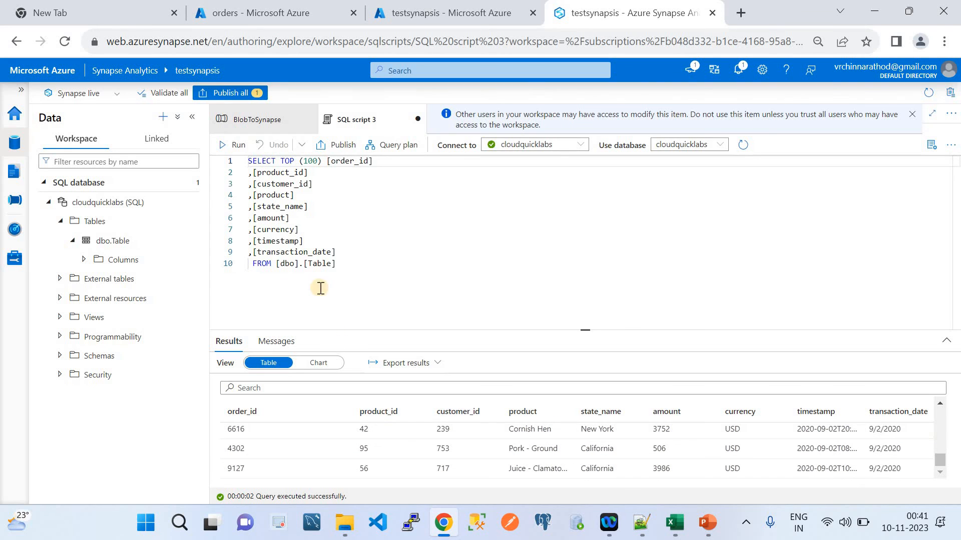
# Step: Try running the query with * in place of TOP (100), and undo the edit
pyautogui.click(324, 163)
pyautogui.press('BackSpace')
pyautogui.press('BackSpace')
pyautogui.press('BackSpace')
pyautogui.press('BackSpace')
pyautogui.press('BackSpace')
pyautogui.press('BackSpace')
pyautogui.press('BackSpace')
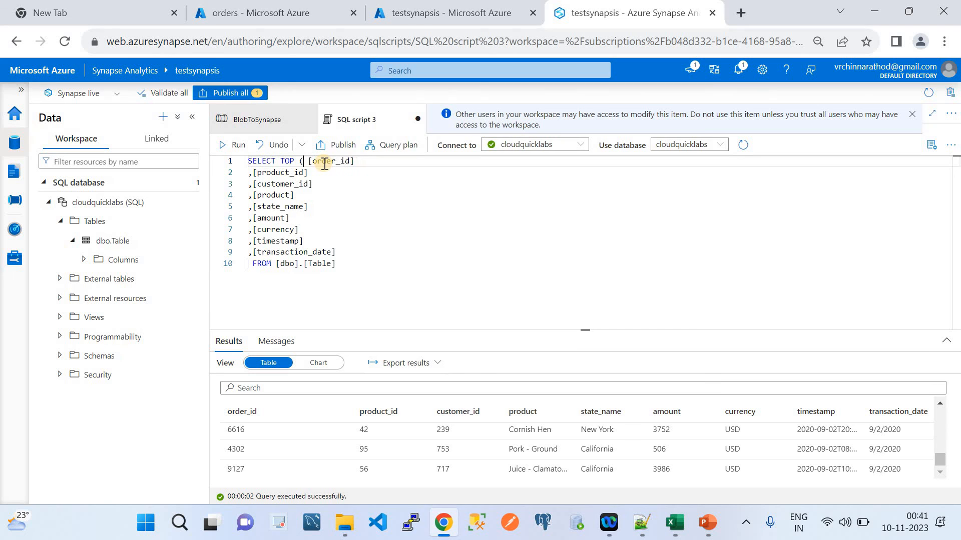
pyautogui.press('BackSpace')
pyautogui.press('BackSpace')
pyautogui.write('*')
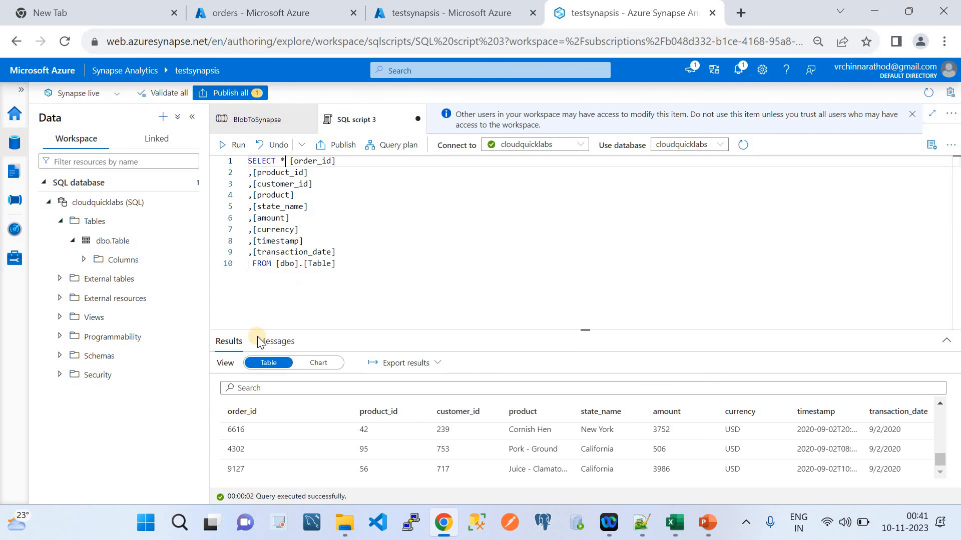
pyautogui.click(225, 145)
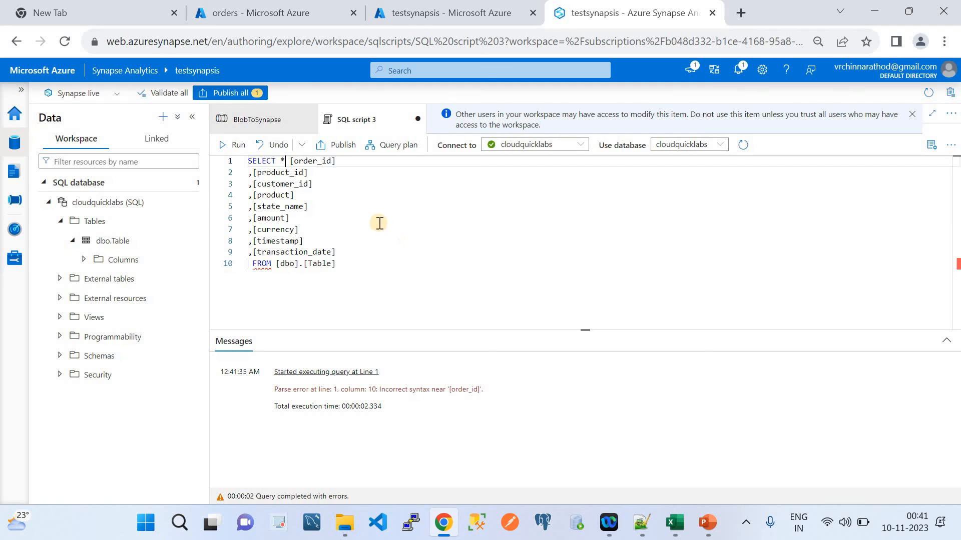
pyautogui.hotkey('ctrl', 'z')
pyautogui.hotkey('ctrl', 'z')
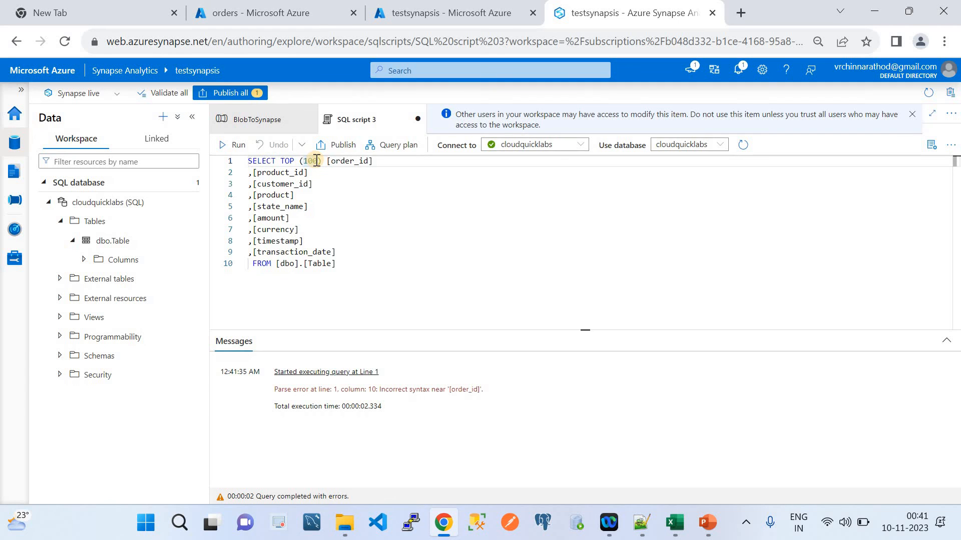
# Step: Set the query's TOP row limit to 1000 and run it against the cloudquicklabs database
pyautogui.click(317, 161)
pyautogui.write('0')
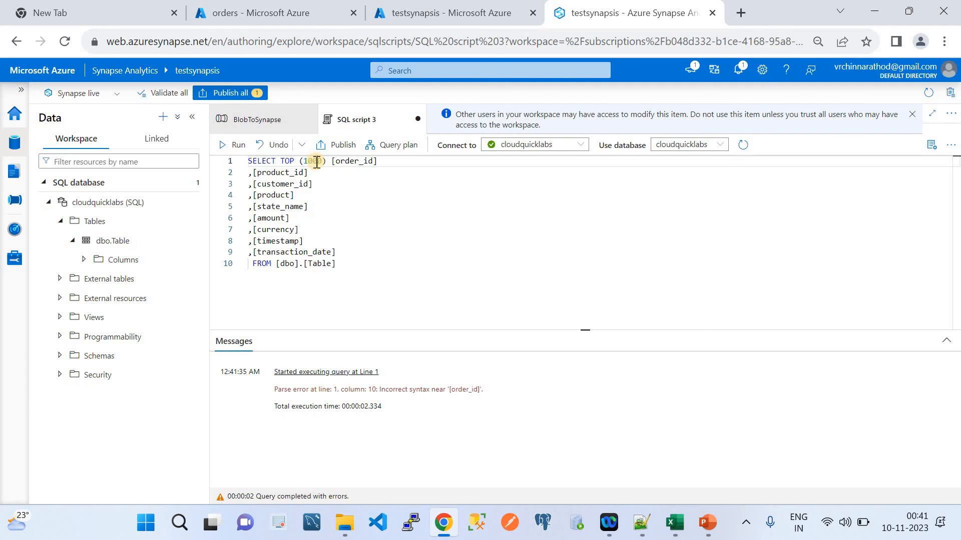
pyautogui.click(228, 145)
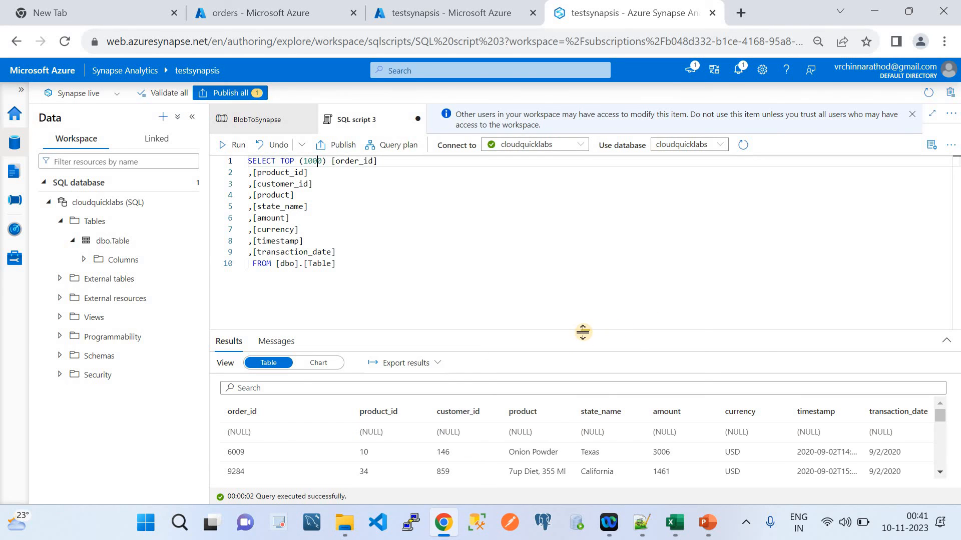
# Step: Look through the returned order rows in an enlarged results area, and switch to the PowerPoint presentation
pyautogui.moveTo(583, 332); pyautogui.dragTo(554, 144)
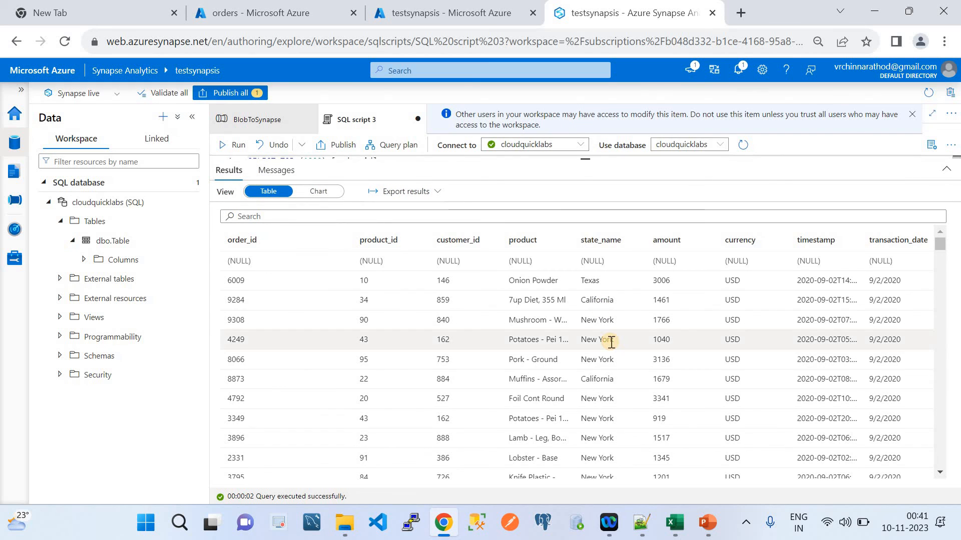
pyautogui.scroll(-5, 604, 372)
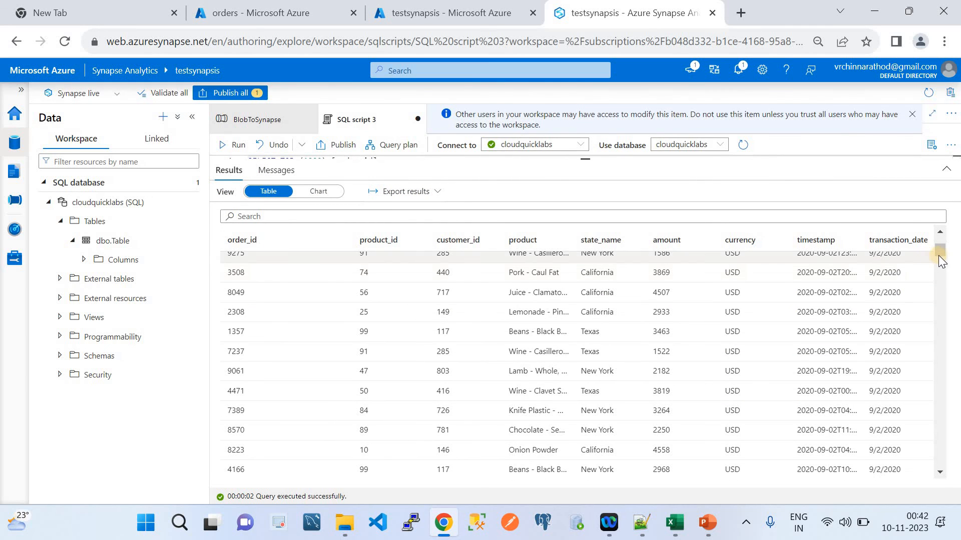
pyautogui.moveTo(942, 254); pyautogui.dragTo(942, 462)
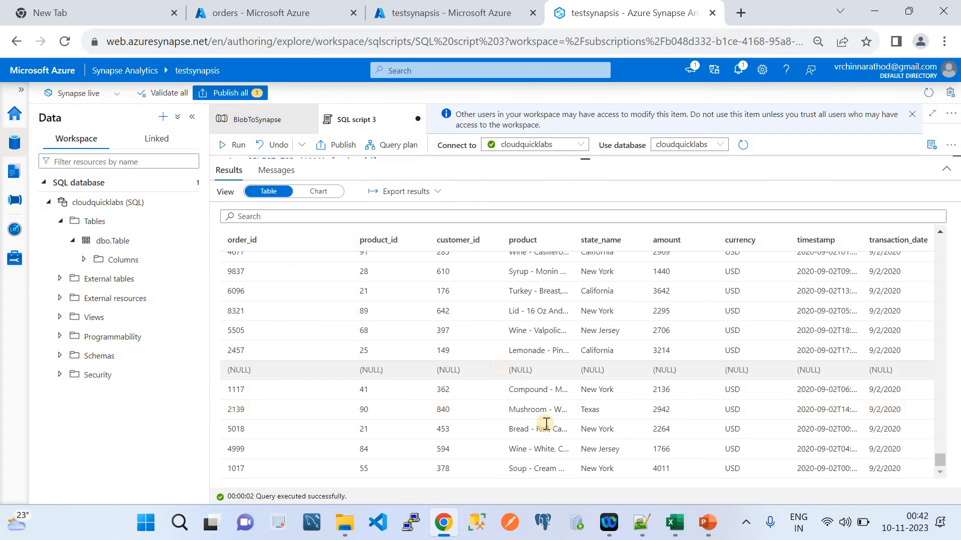
pyautogui.scroll(3, 413, 366)
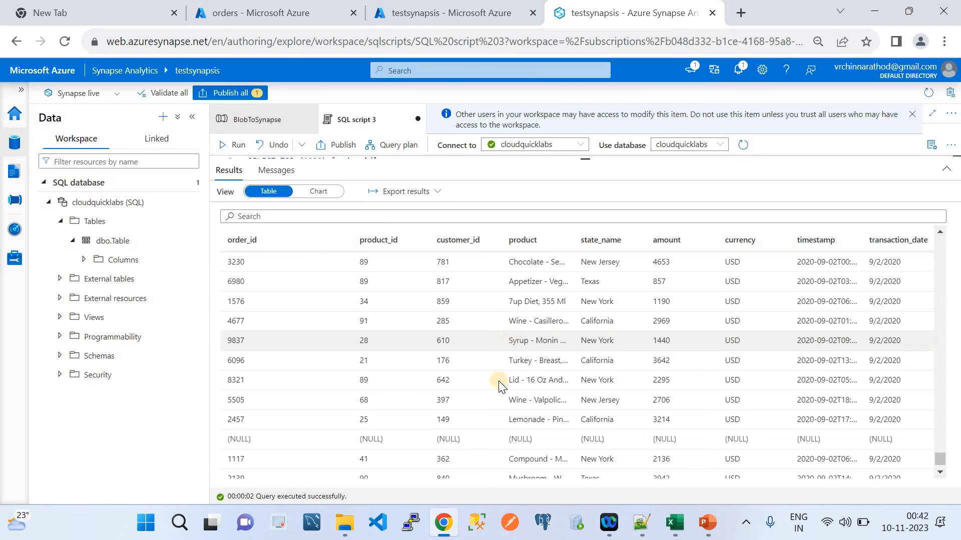
pyautogui.click(708, 521)
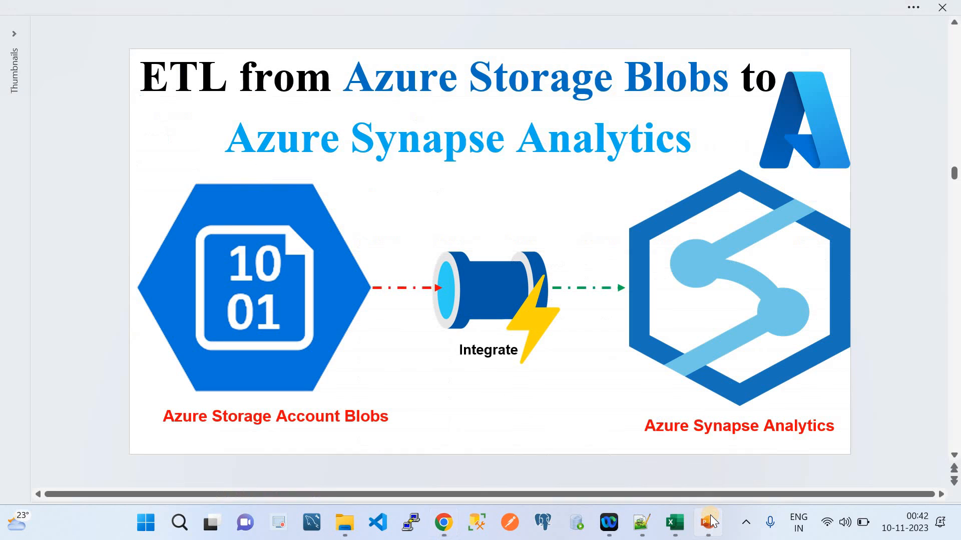